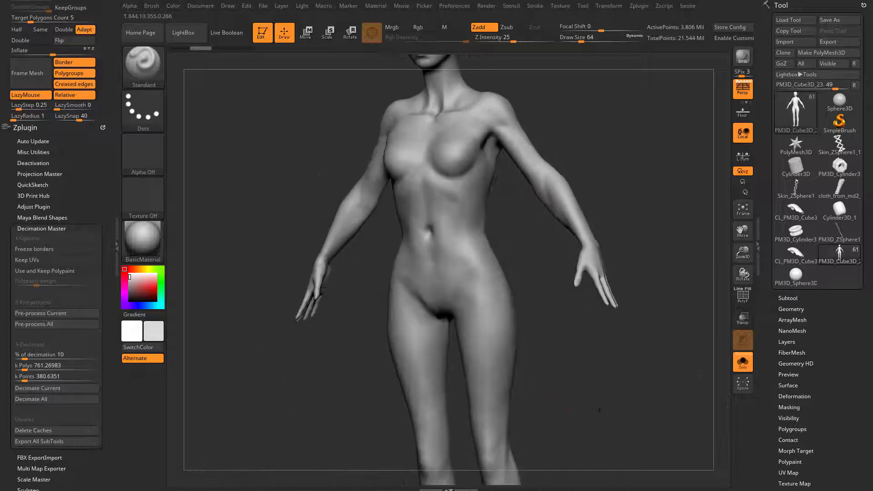
Step: Examine the high-resolution body and head mesh from several angles, checking its topology with the polyframe display
key("shift+f")
key("shift+f")
mouse_move(579, 370)
left_mouse_down("shift")
mouse_move(437, 370)
mouse_move(578, 362)
left_mouse_up("shift")
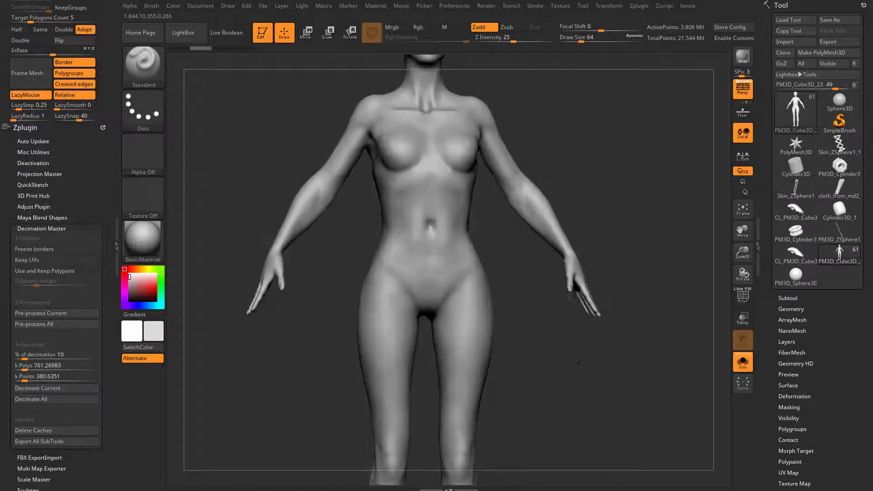
left_click_drag(577, 196, 577, 423, "alt")
left_click_drag(578, 332, 573, 437, "alt")
left_click_drag(586, 363, 523, 359)
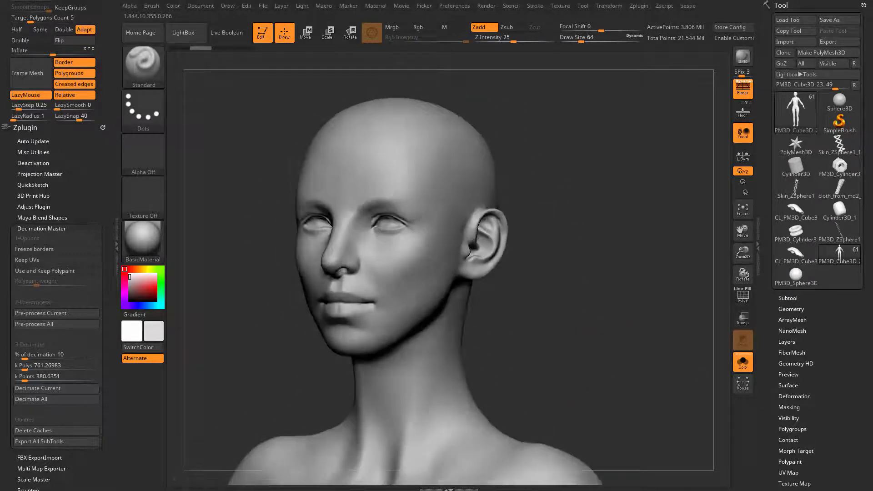
left_click_drag(522, 222, 575, 280, "alt")
left_click_drag(552, 395, 575, 394)
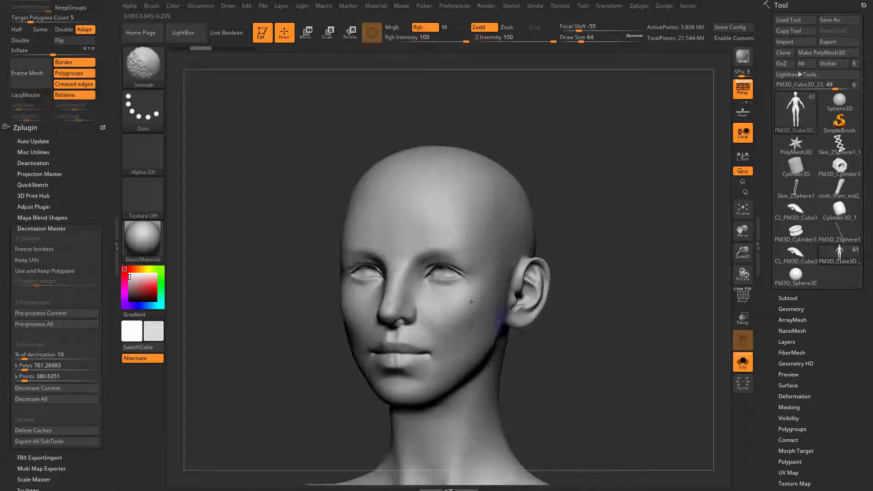
key("shift+f")
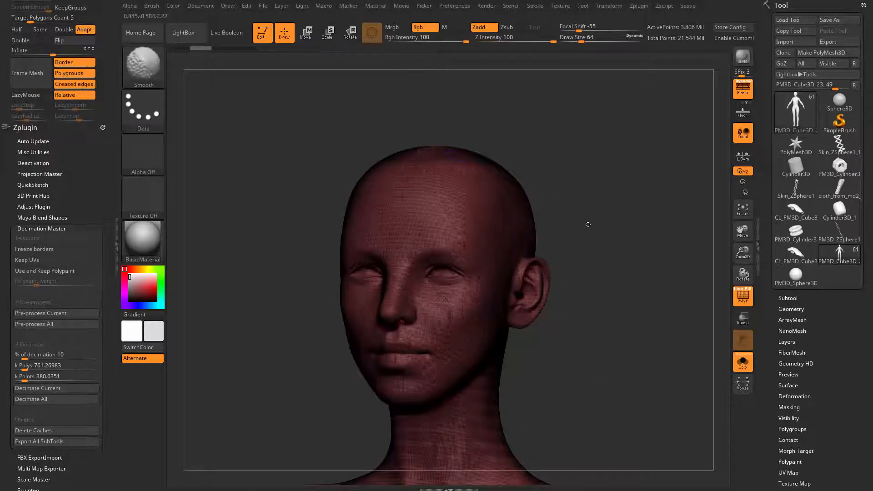
key("shift+f")
left_click_drag(623, 207, 673, 208)
left_click_drag(629, 261, 213, 250)
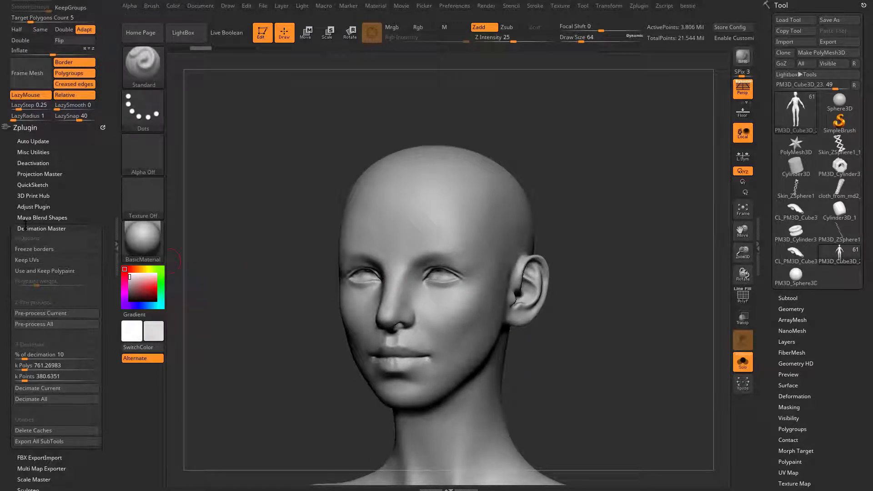
Step: Pre-process the current body subtool in Decimation Master and decimate it to 10%
left_click(650, 10)
left_click(69, 317)
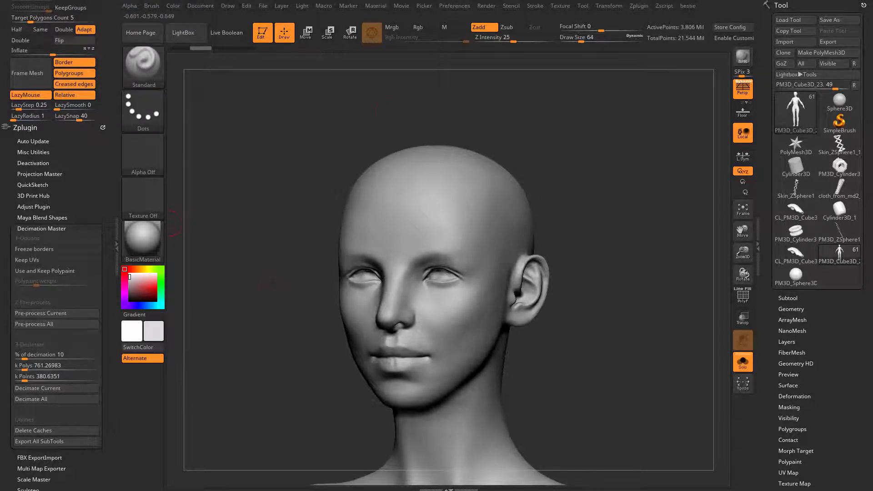
left_click(32, 354)
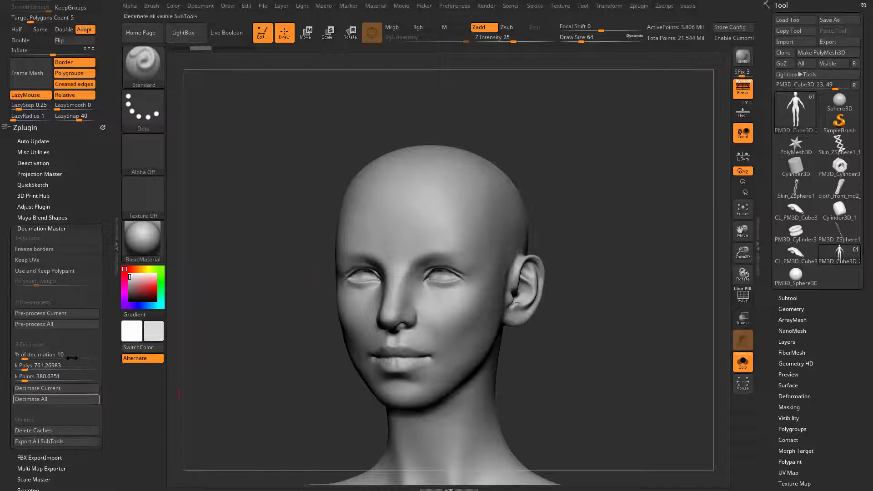
left_click(61, 390)
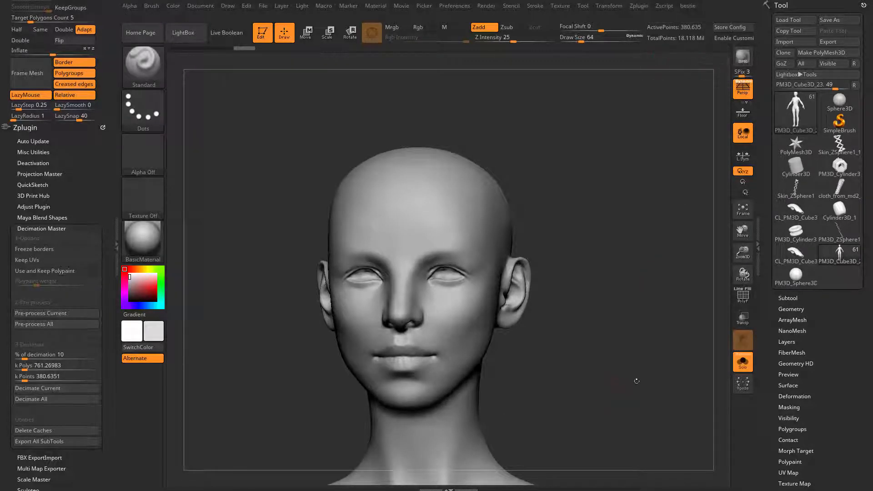
Step: Examine the decimated head and neck up close, comparing surface detail with and without the polyframe
left_click_drag(611, 369, 527, 477)
key("shift+f")
key("shift+f")
key("shift+f")
key("shift+f")
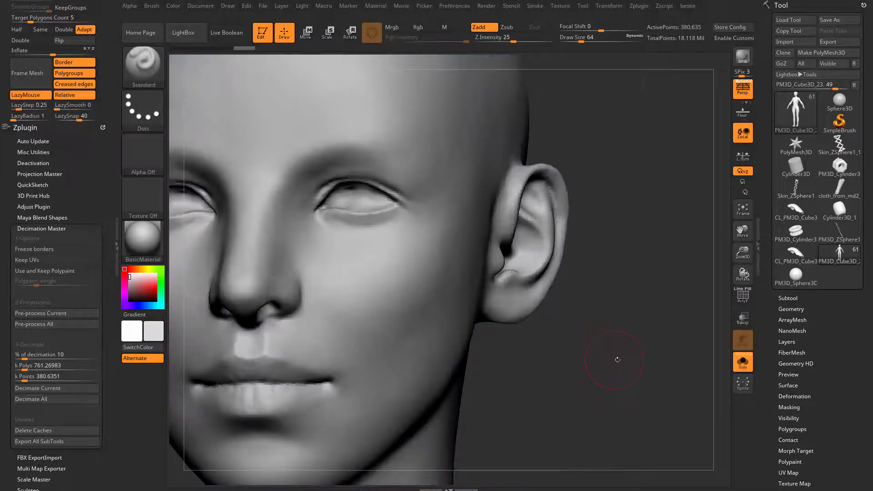
left_click_drag(605, 386, 636, 309, "alt")
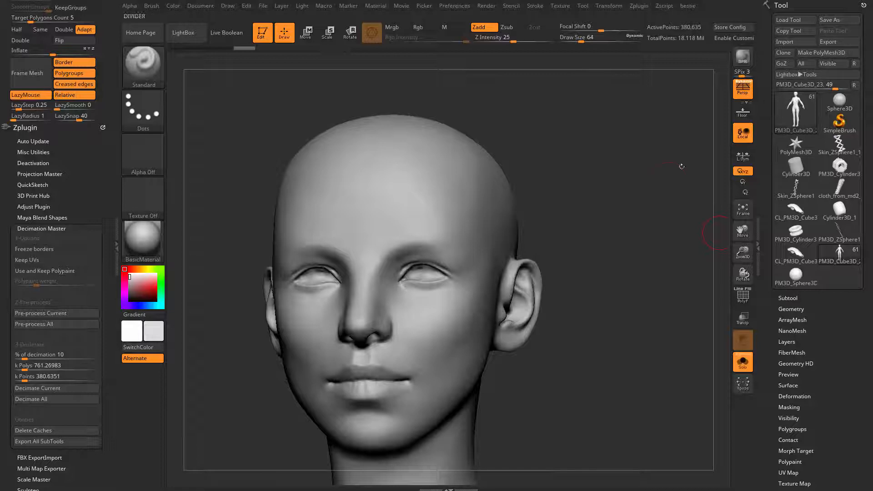
key("shift+f")
left_click_drag(617, 355, 587, 421, "alt")
left_click_drag(636, 137, 681, 263, "alt")
left_click_drag(773, 400, 767, 240)
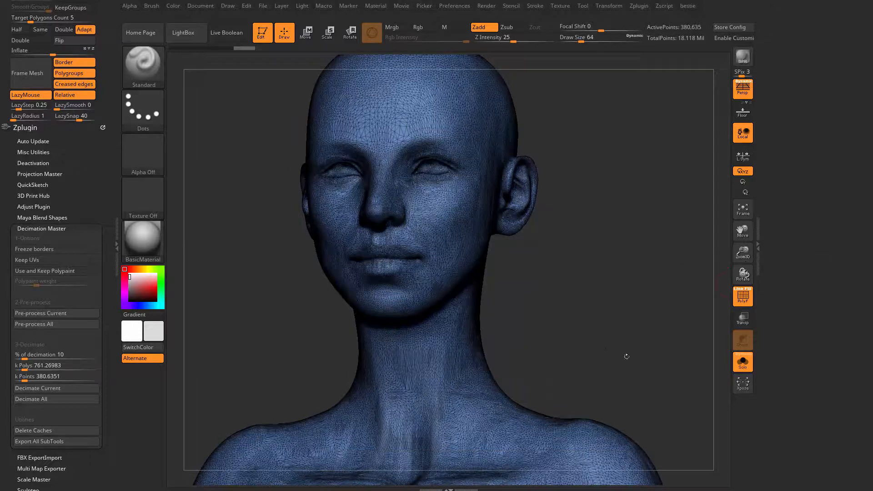
left_click_drag(625, 356, 543, 441, "alt")
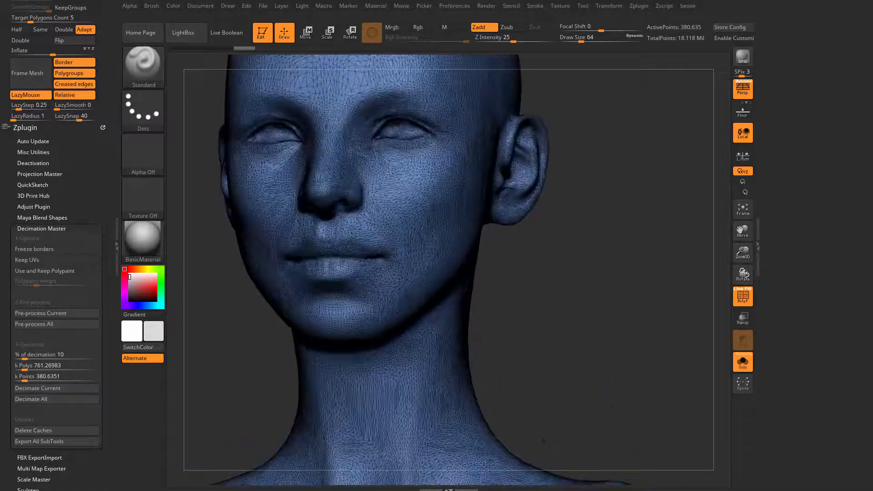
Step: Review the export options for subgroups, and export the decimated mesh over body.OBJ in the CharacterTrack folder
left_click_drag(806, 289, 817, 390)
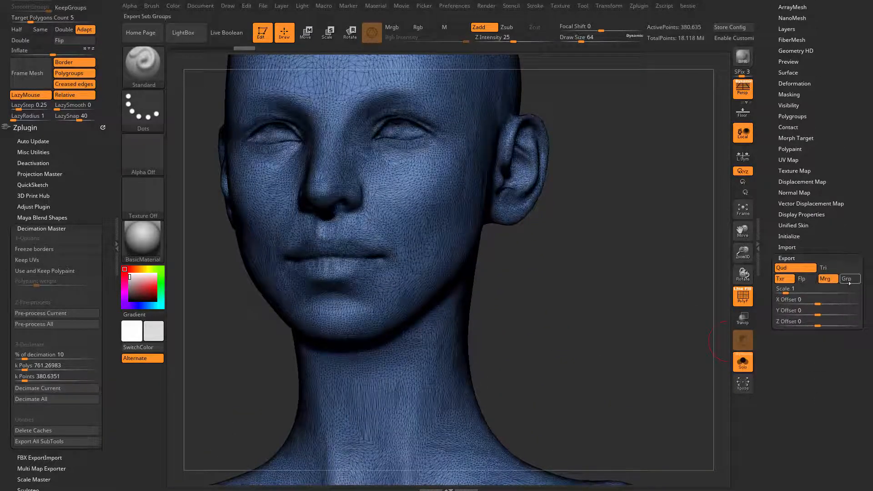
scroll(841, 382, "up", 10)
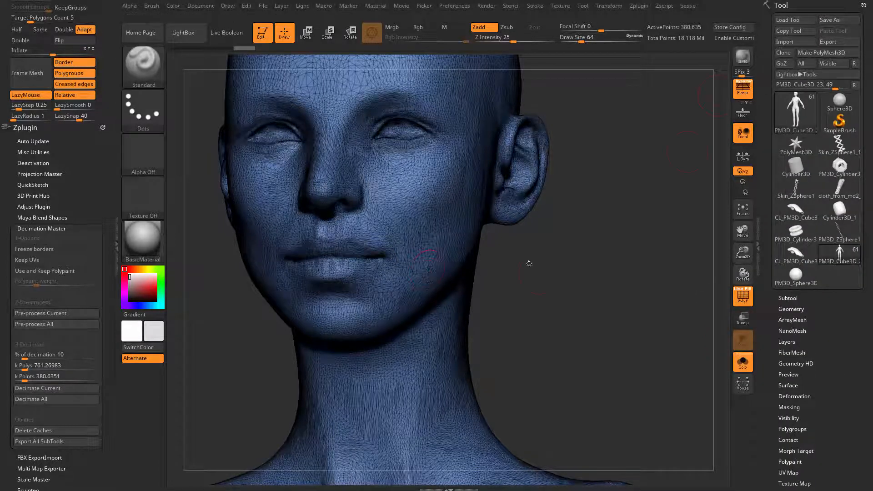
left_click_drag(529, 263, 599, 257)
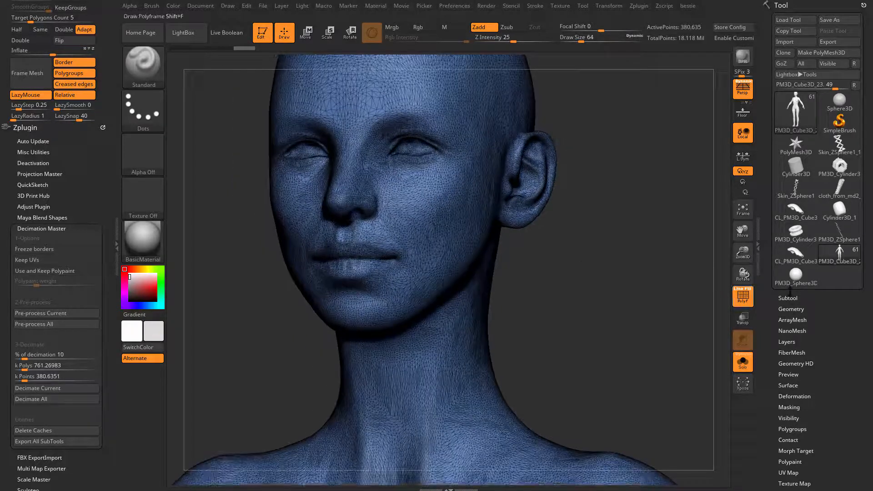
left_click_drag(770, 331, 775, 237)
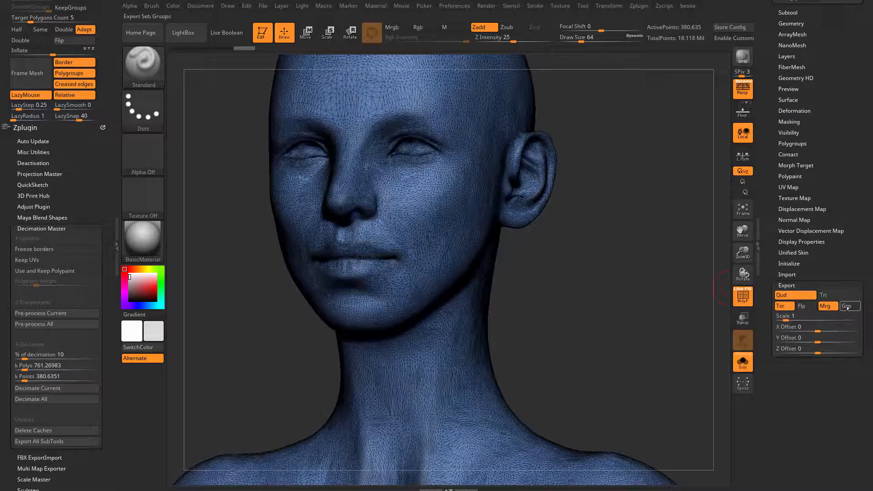
left_click_drag(826, 413, 776, 443)
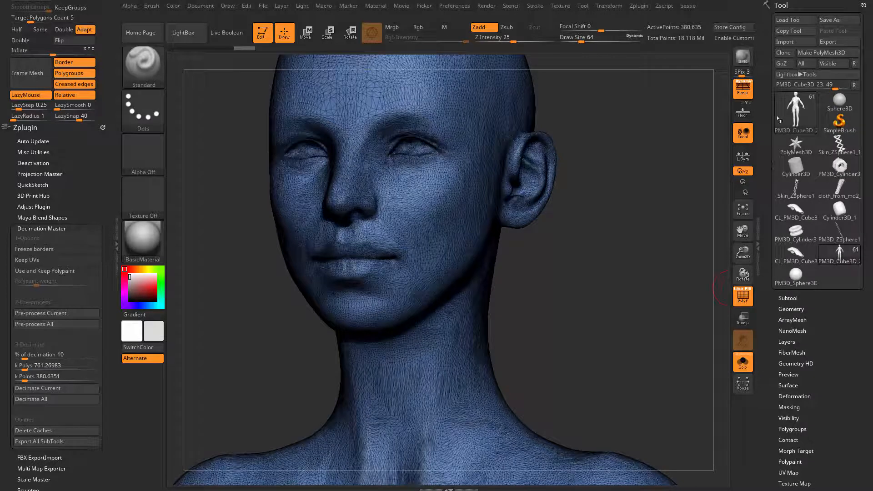
left_click(839, 41)
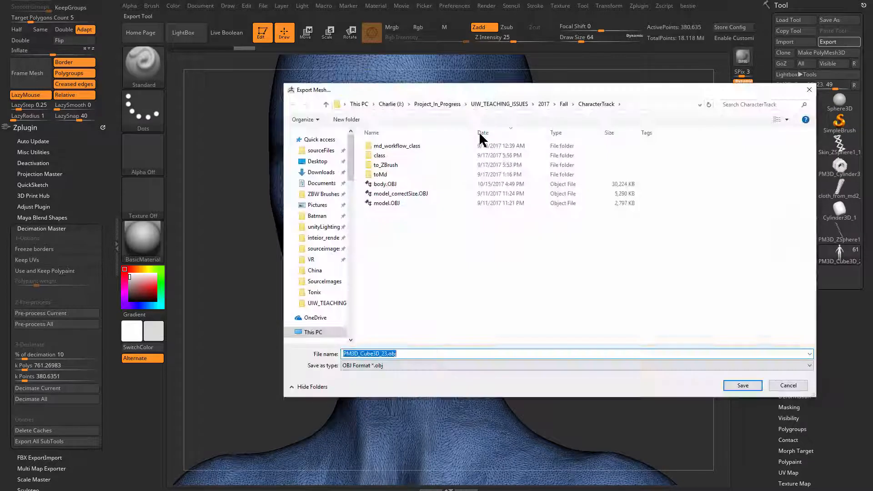
double_click(401, 179)
left_click(511, 248)
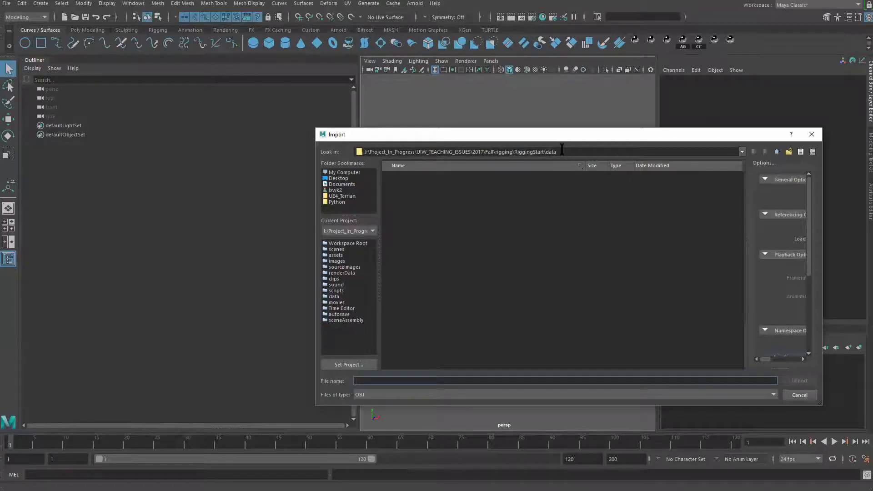
Step: In Maya, import body.OBJ from J:\Project_In_Progress\UIW_TEACHING_ISSUES\2017\Fall\CharacterTrack
left_click_drag(561, 150, 364, 147)
type("J:\\Project_In_Progress\\UIW_TEACHING_ISSUES\\2017\\Fall\\CharacterTrack")
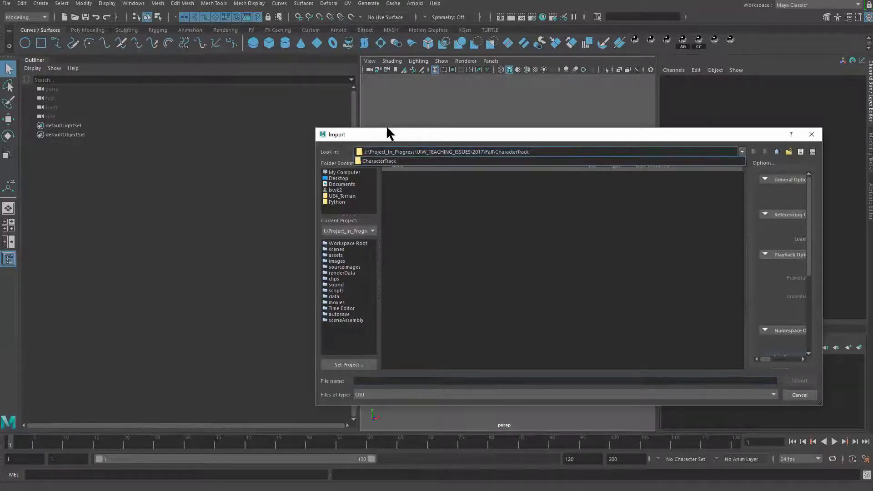
key("Return")
double_click(426, 218)
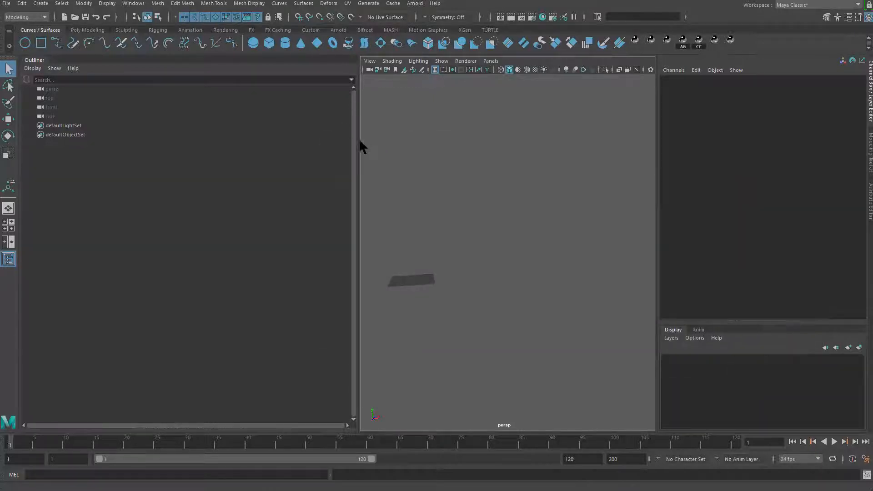
Step: Widen the perspective viewport and frame the imported body mesh in it
left_click_drag(356, 282, 415, 304)
key("f")
right_click_drag(415, 304, 450, 326, "alt")
middle_click_drag(450, 326, 444, 300, "alt")
left_click_drag(444, 300, 448, 341, "alt")
right_click_drag(448, 341, 388, 277, "alt")
middle_click_drag(387, 277, 380, 303, "alt")
right_click_drag(381, 303, 540, 320, "alt")
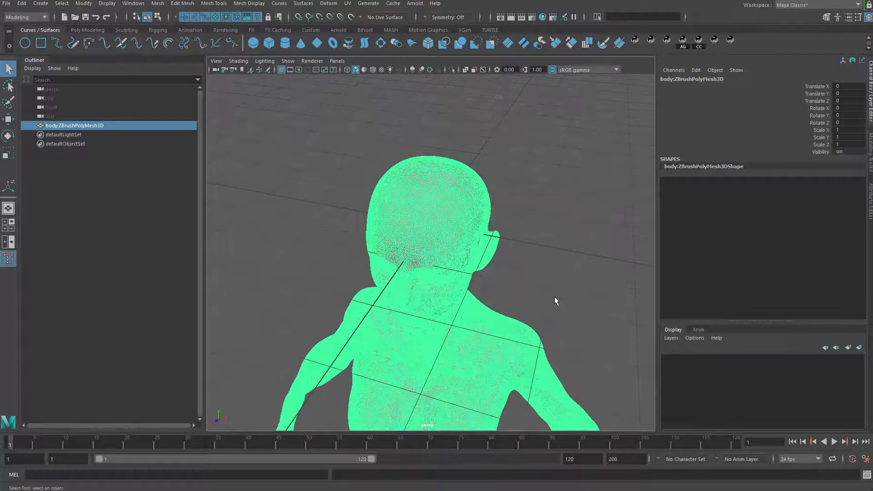
Step: Show the scene in wireframe and in shaded display, and examine the imported body from the front
key("4")
left_click(535, 302)
left_click_drag(536, 302, 548, 268, "alt")
right_click_drag(548, 268, 586, 296, "alt")
key("5")
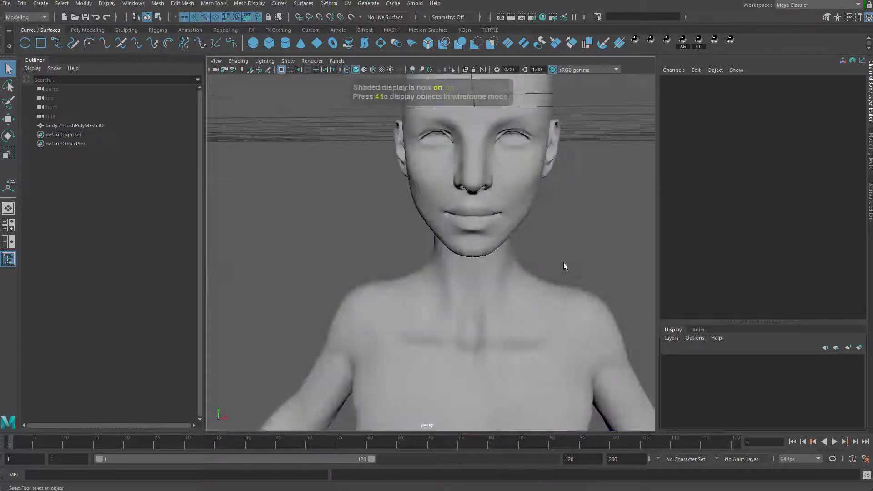
left_click_drag(565, 266, 548, 320, "alt")
right_click_drag(548, 321, 423, 216, "alt")
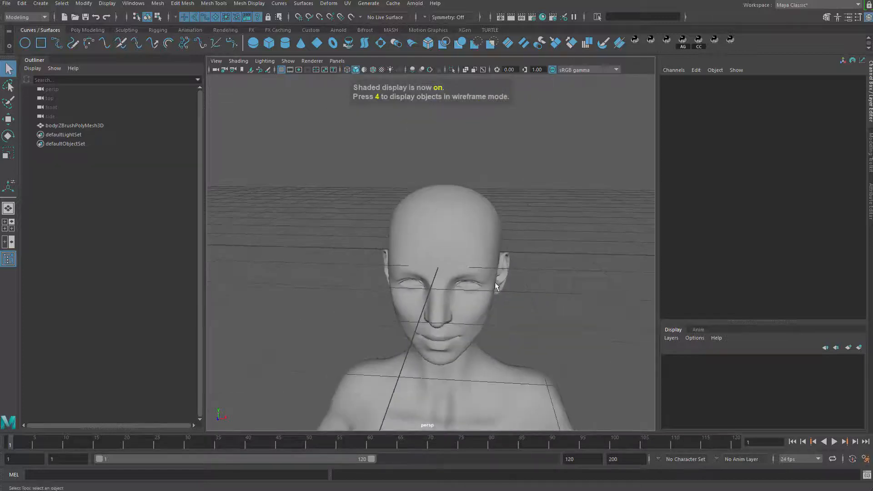
left_click_drag(496, 285, 525, 268, "alt")
right_click_drag(473, 245, 353, 164, "alt")
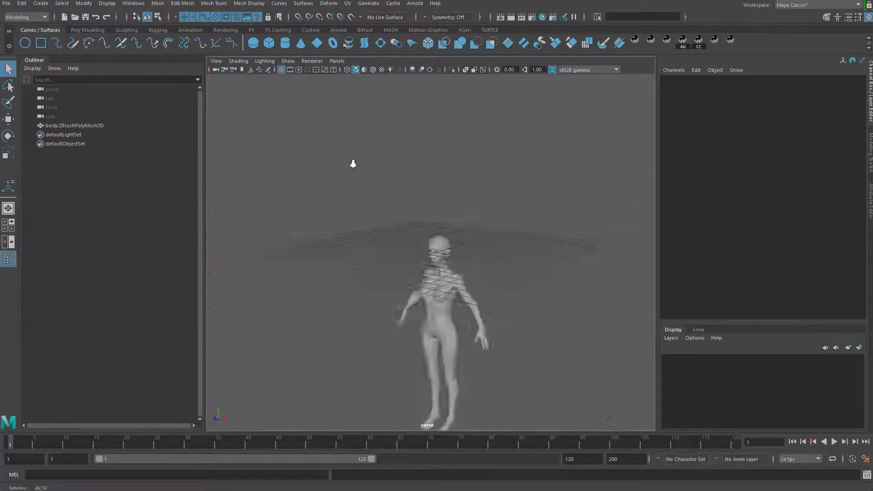
Step: Select the imported body mesh and group it
left_click(456, 295)
key("w")
right_click_drag(526, 294, 560, 323, "alt")
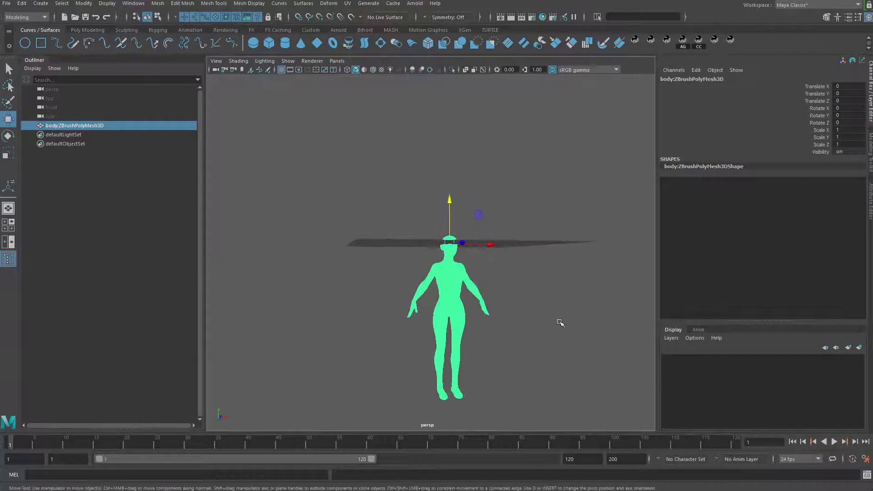
left_click_drag(560, 323, 542, 286, "alt")
left_click(574, 253)
left_click(448, 295)
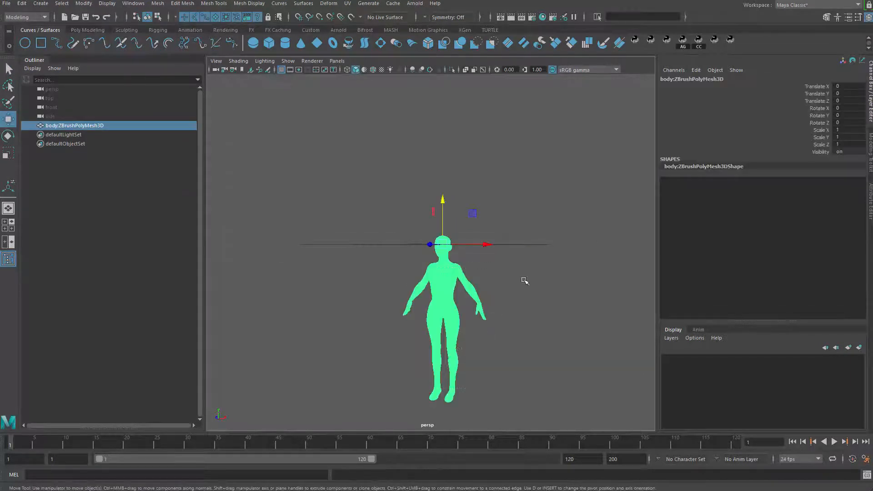
right_click_drag(563, 282, 368, 292, "alt")
left_click_drag(368, 292, 359, 312, "alt")
right_click_drag(470, 327, 540, 175, "alt")
left_click(540, 176)
left_click_drag(540, 175, 356, 356)
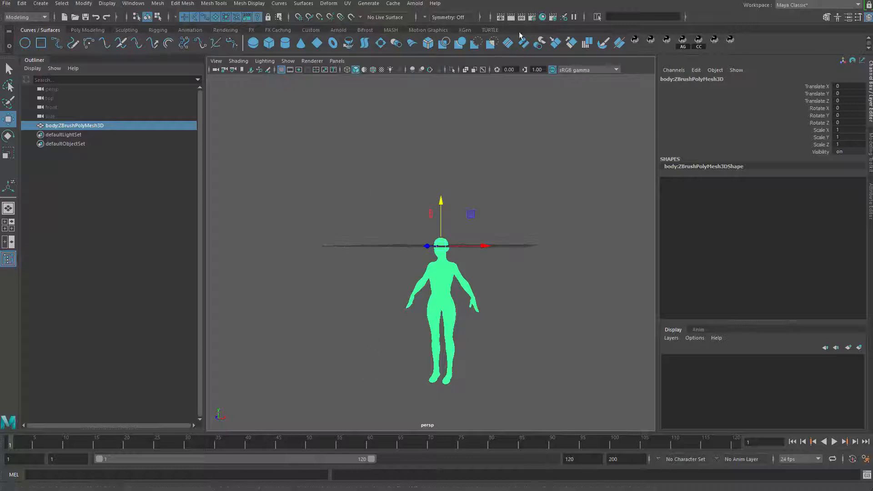
key("ctrl+g")
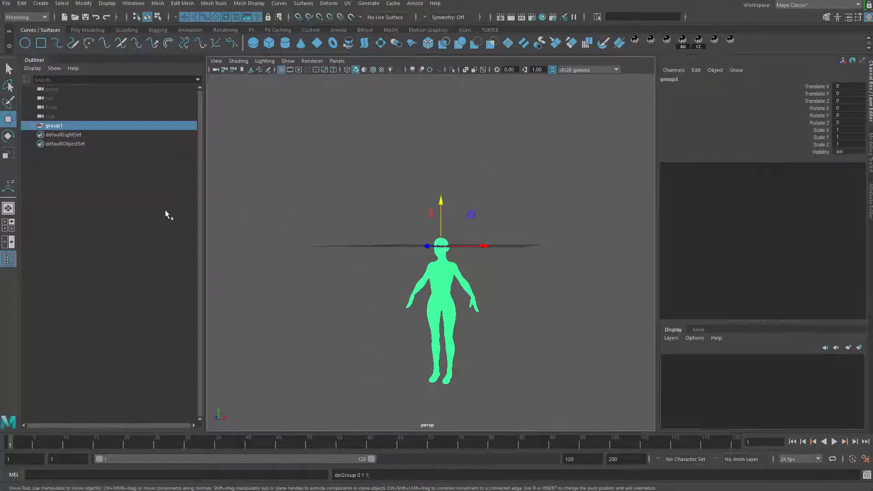
Step: Raise the body group to about 30.09 in Translate Y and scale it uniformly to 3
left_click_drag(481, 335, 382, 242, "alt")
scroll(476, 247, "down", 3)
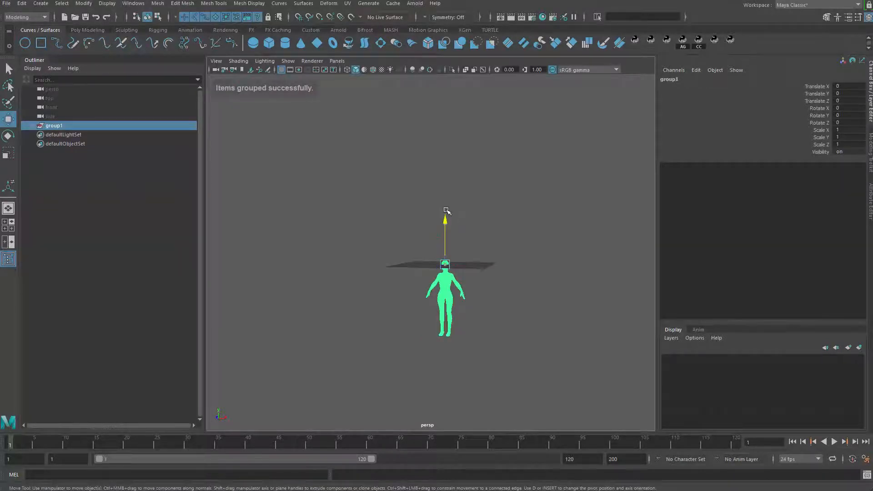
left_click_drag(446, 210, 446, 96)
key("r")
left_click_drag(445, 145, 517, 178)
scroll(520, 171, "down", 3)
key("r")
left_click_drag(516, 172, 564, 178)
left_click_drag(482, 199, 539, 269, "alt")
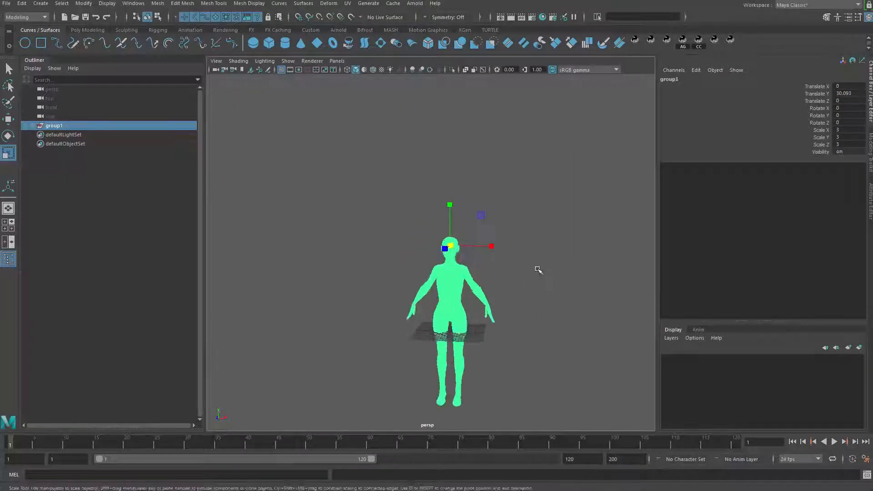
Step: Create a polygon cube at the origin and set its scale to 200 on all three axes
left_click(538, 270)
right_click(542, 230, "shift")
right_click_drag(543, 249, 542, 251, "shift")
middle_click_drag(531, 289, 517, 263, "alt")
scroll(545, 305, "down", 4)
left_click_drag(839, 130, 848, 147)
type("200")
key("Return")
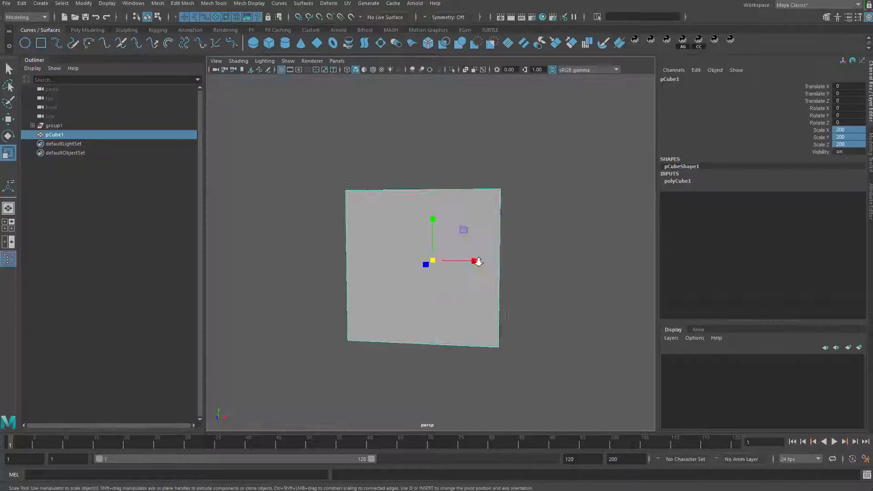
Step: Switch to the front view and set the cube's Translate Y to 100
key("space")
left_click_drag(531, 281, 544, 305)
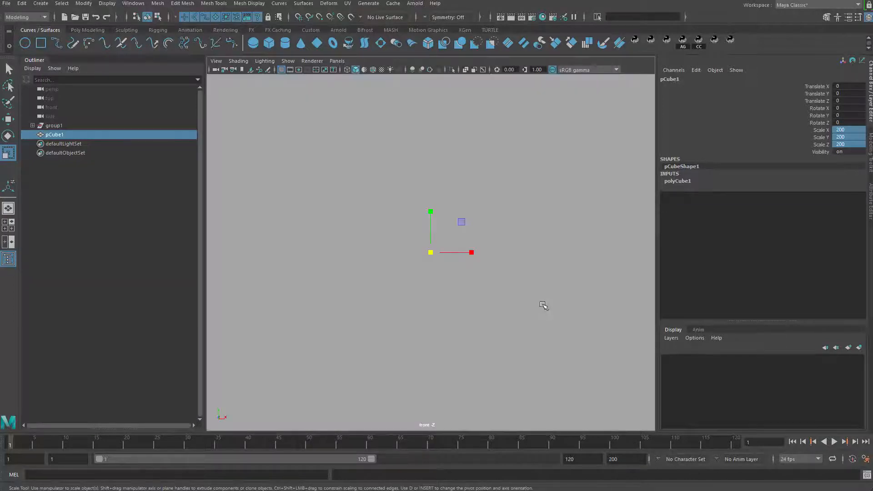
double_click(854, 86)
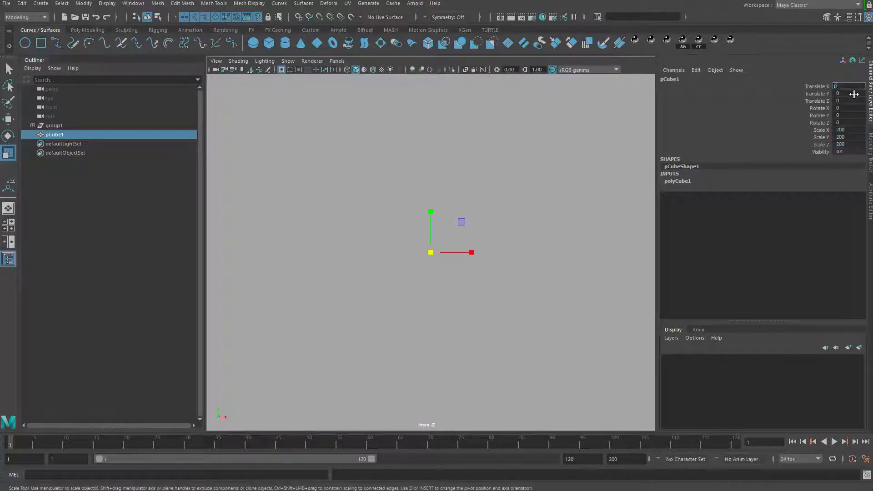
double_click(853, 94)
type("100")
key("Return")
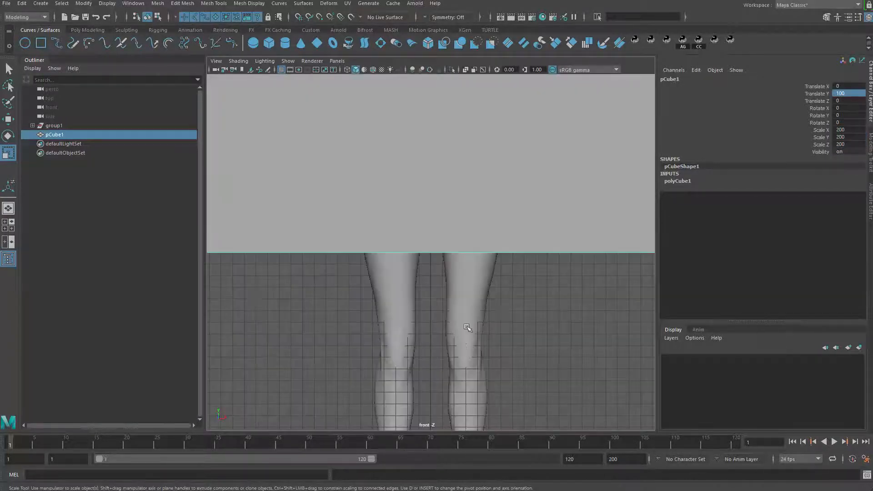
Step: Show the scene in wireframe, scale the body group uniformly to about 9.53 and raise its Translate Y to about 172.7
scroll(468, 324, "down", 5)
key("4")
scroll(390, 275, "down", 3)
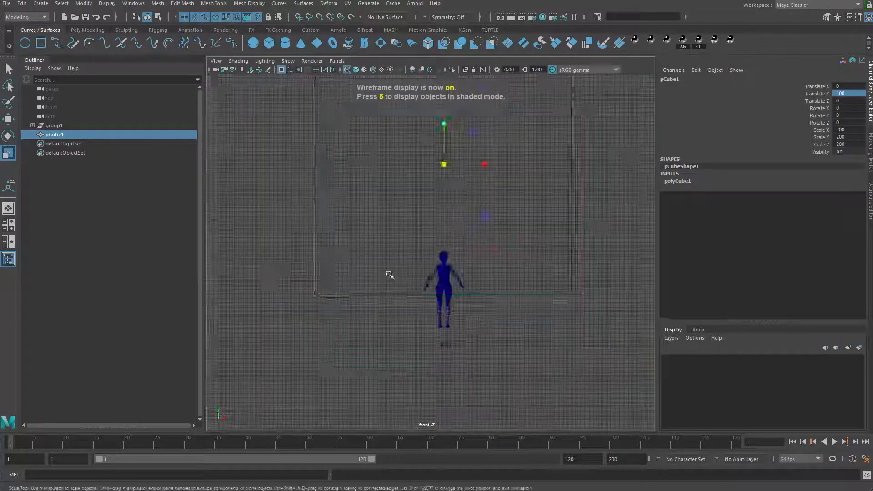
key("f")
left_click(97, 127)
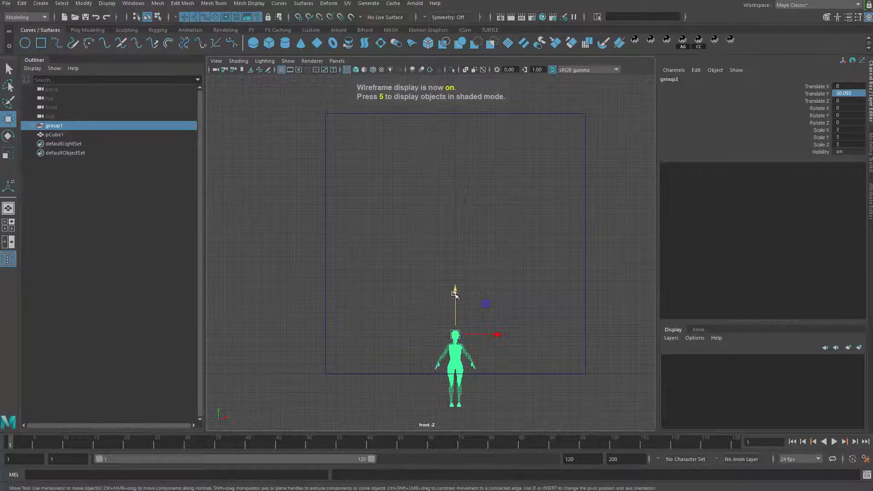
left_click_drag(455, 340, 590, 198)
key("w")
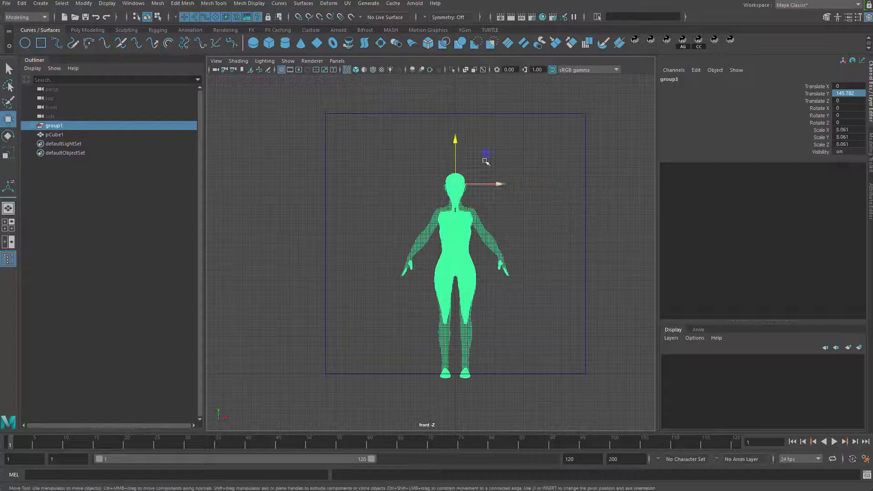
left_click_drag(455, 144, 488, 151)
key("r")
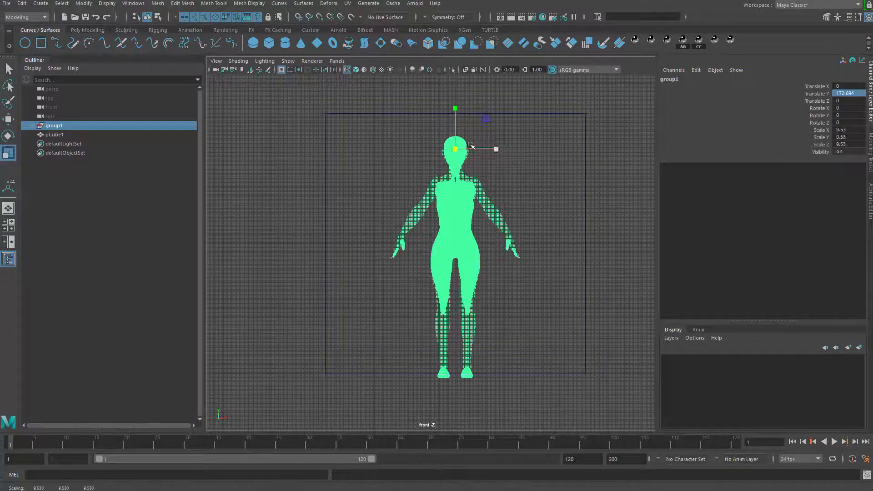
Step: Fine-tune the body group to a uniform scale of about 9.603 and a Translate Y of about 177.587, feet on the cube's base
key("w")
left_click_drag(455, 105, 455, 98)
key("r")
left_click_drag(456, 129, 457, 140)
key("w")
key("r")
key("w")
left_click_drag(454, 96, 454, 97)
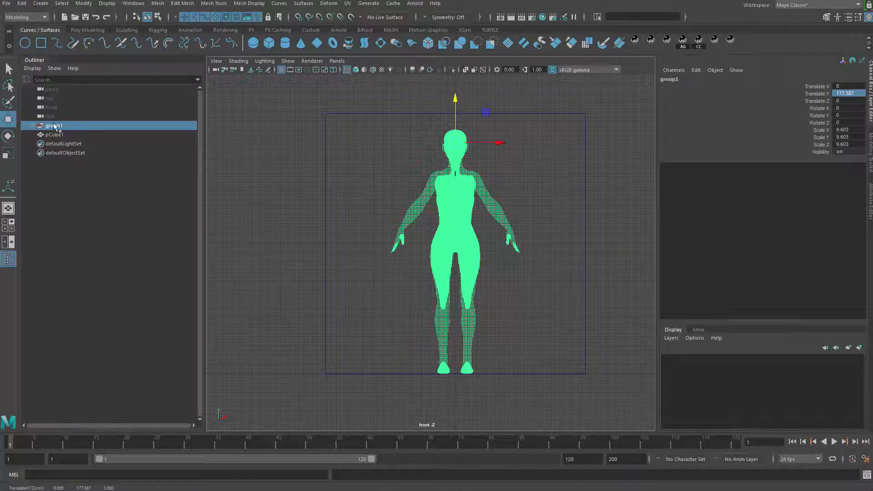
Step: Return to the perspective view in shaded display and delete the reference cube
left_click(33, 125)
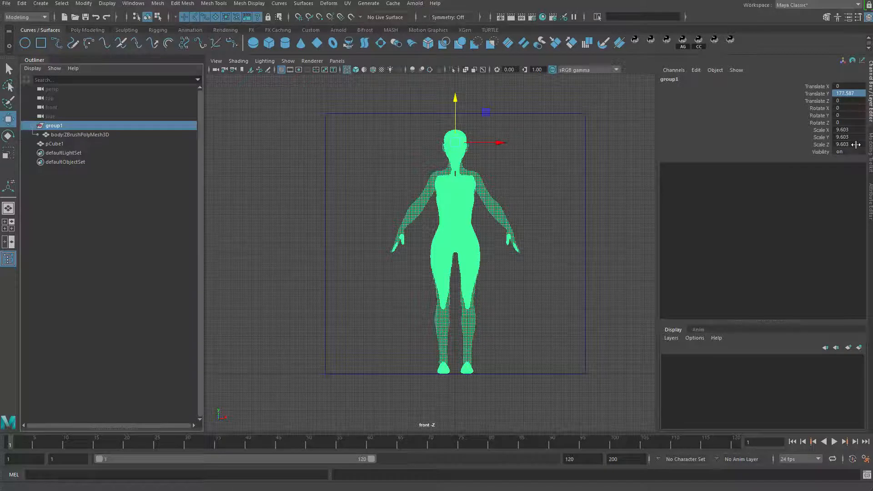
left_click(535, 208)
key("space")
left_click(513, 197)
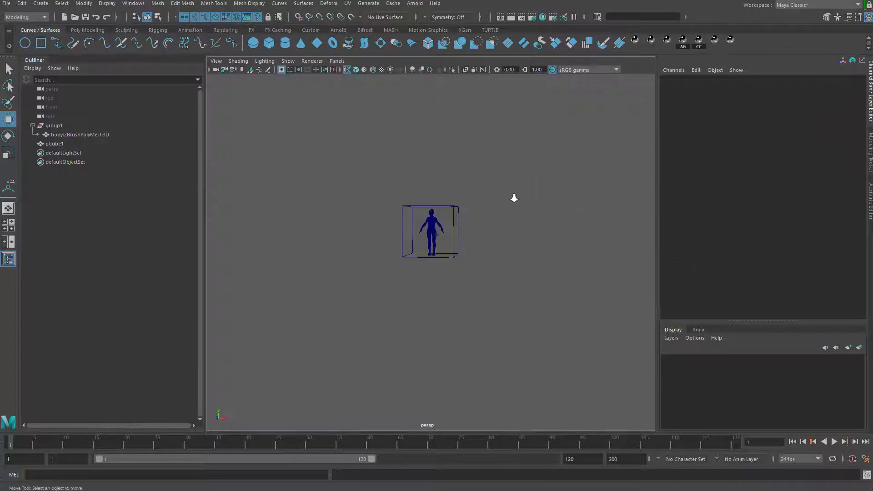
key("5")
scroll(483, 273, "up", 5)
left_click(510, 219)
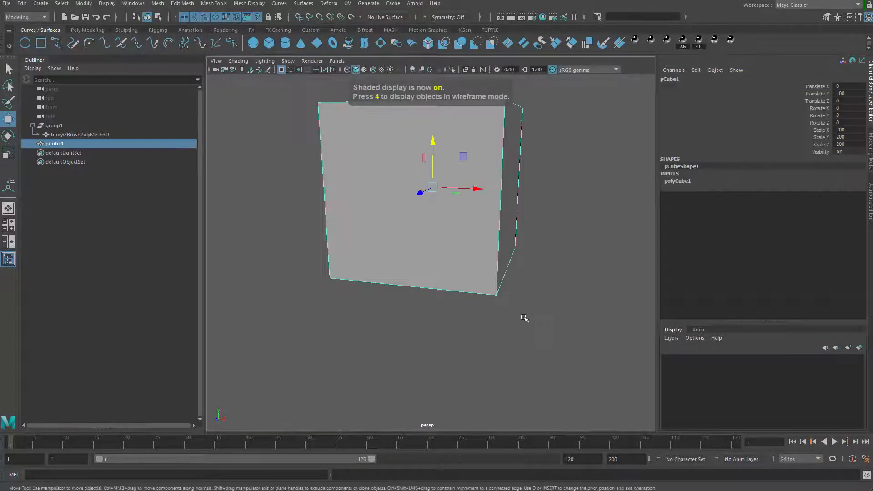
key("Delete")
Step: Make the body mesh a live surface for retopology
left_click(456, 215)
scroll(482, 286, "up", 5)
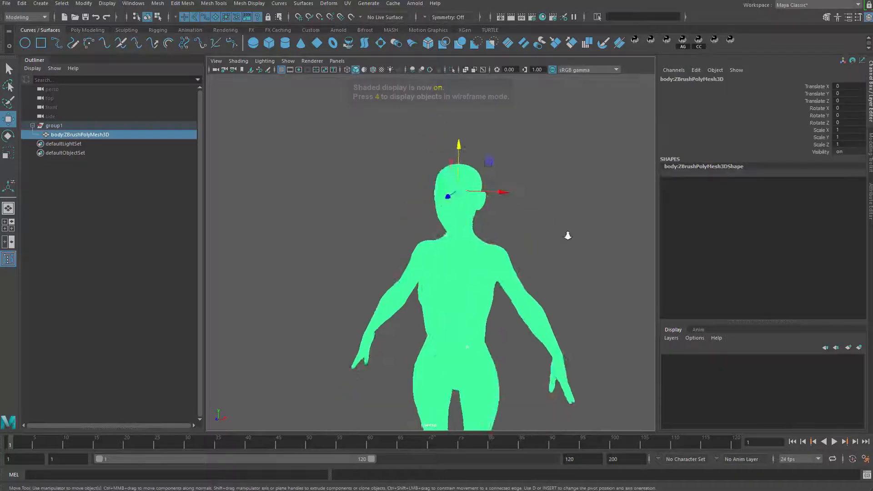
scroll(567, 235, "up", 5)
left_click_drag(585, 234, 525, 325, "alt")
scroll(613, 144, "up", 5)
middle_click_drag(577, 218, 500, 132, "alt")
left_click(614, 144)
scroll(370, 219, "down", 5)
left_click(350, 19)
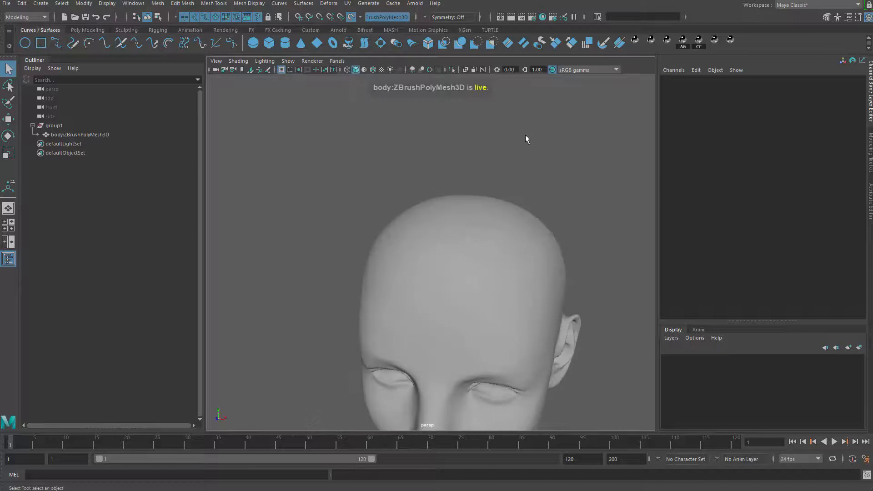
Step: Activate Quad Draw and build three connected quads along the upper lid of the character's left eye, starting at the inner corner
right_click_drag(526, 136, 526, 296, "shift")
left_click_drag(520, 293, 526, 302, "alt")
scroll(526, 302, "up", 5)
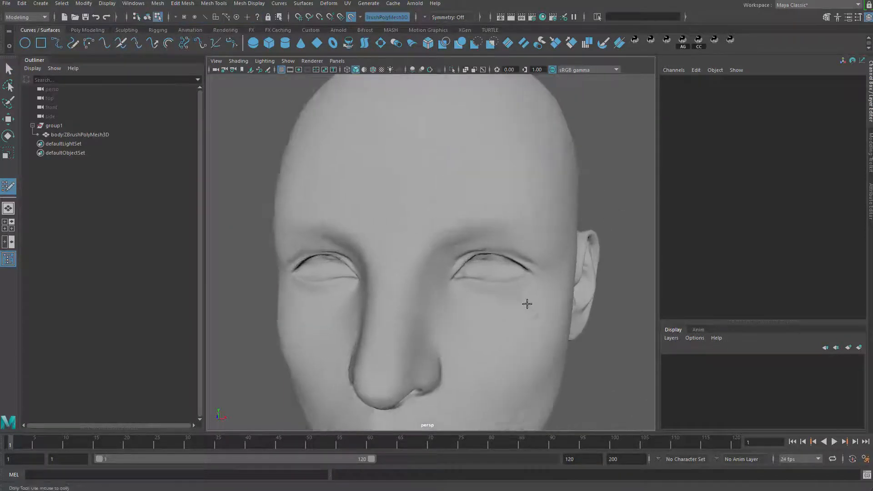
scroll(531, 281, "down", 5)
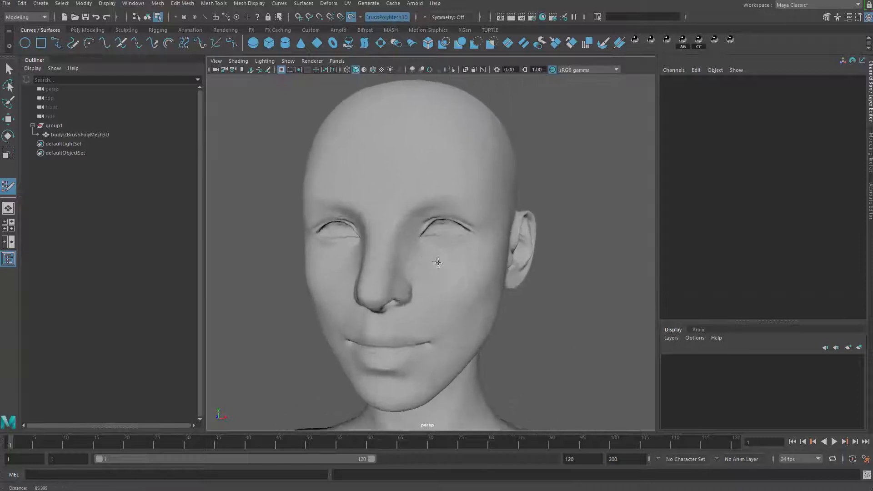
scroll(450, 287, "up", 6)
scroll(487, 272, "up", 6)
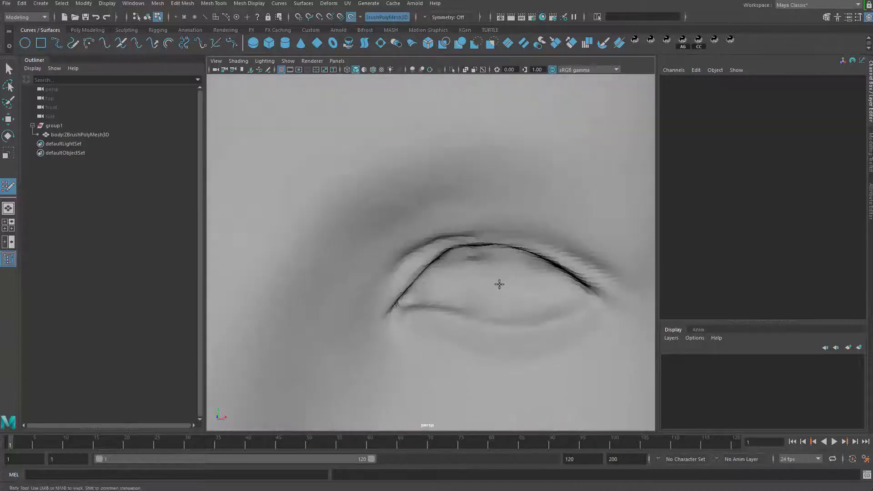
middle_click_drag(500, 285, 403, 230, "alt")
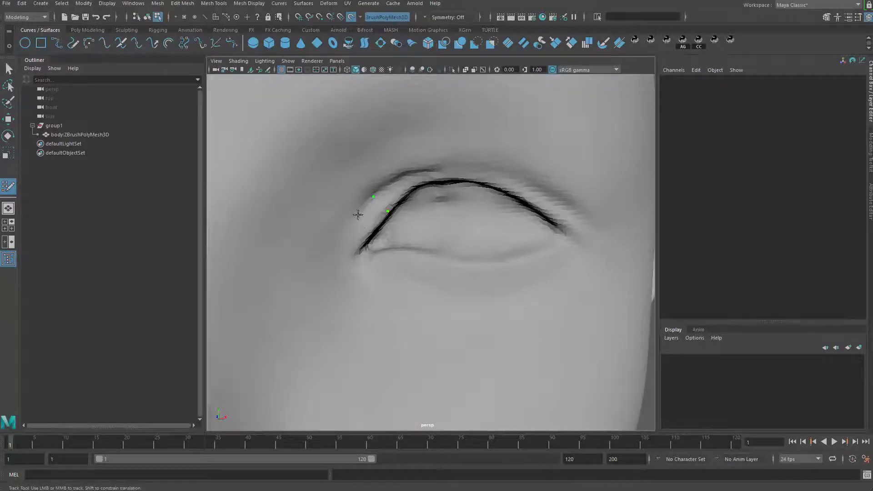
left_click(351, 252)
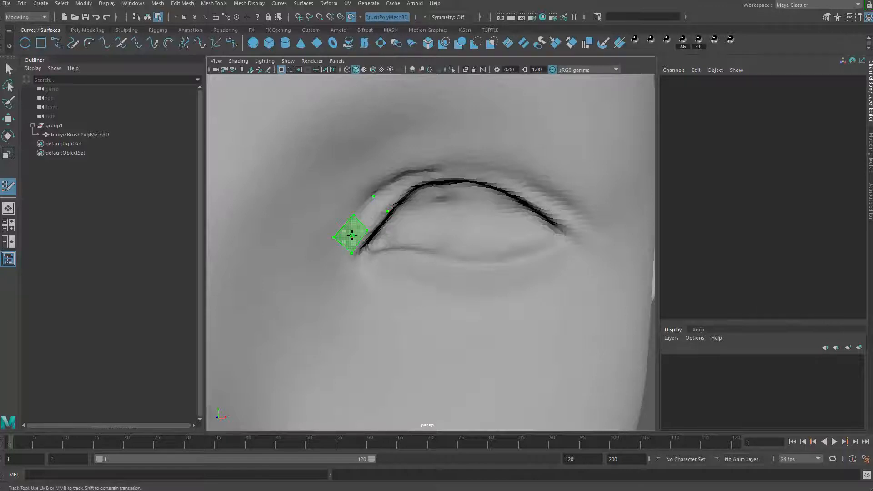
left_click(349, 234, "shift")
left_click(371, 213, "shift")
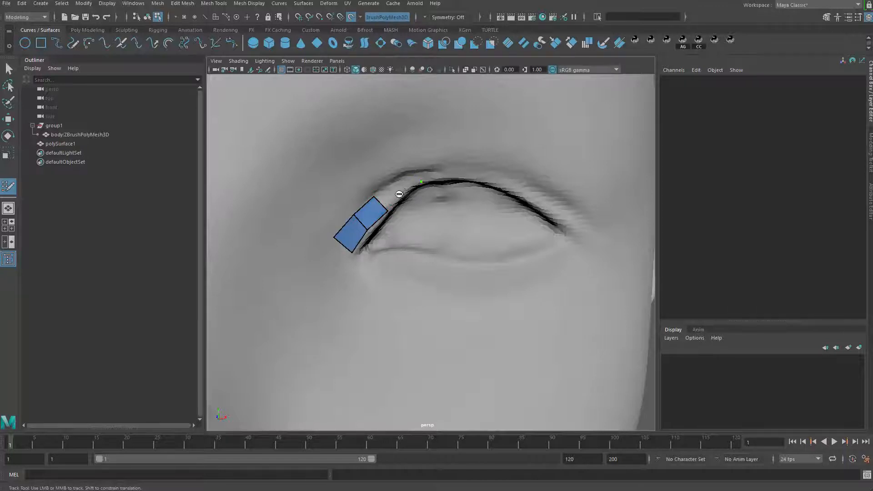
left_click(401, 189, "shift")
Step: Nudge the lower end vertex of the quad strip so it follows the upper lid crease
left_click_drag(422, 179, 413, 158, "alt")
right_click_drag(413, 158, 394, 277, "alt")
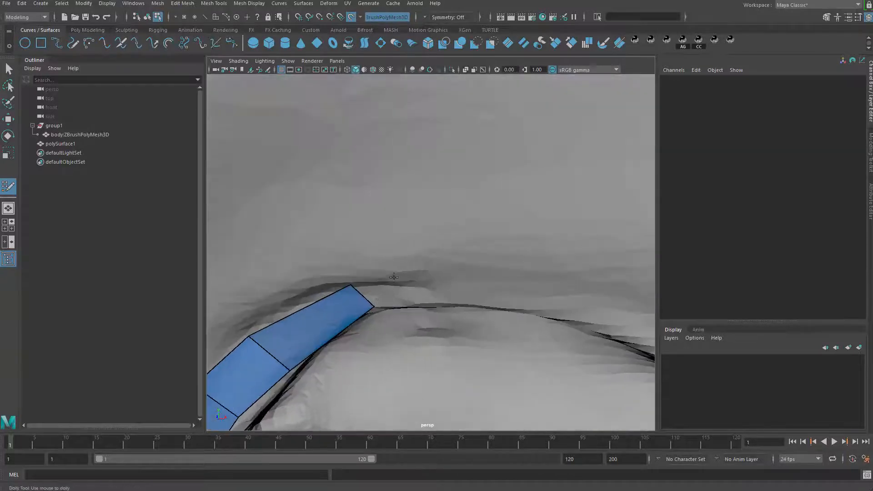
left_click_drag(374, 305, 365, 309)
right_click_drag(385, 302, 350, 288, "alt")
Step: Extend the quad strip with four more quads along the upper lid to the outer eye corner
key("q")
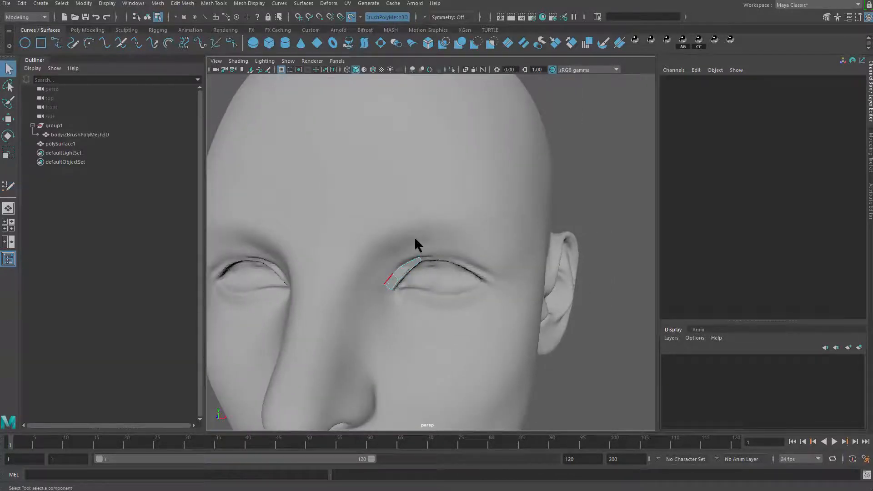
key("F8")
left_click_drag(438, 232, 389, 295)
key("f")
mouse_move(452, 253)
right_mouse_down("alt")
mouse_move(475, 206)
mouse_move(481, 417)
right_mouse_up("alt")
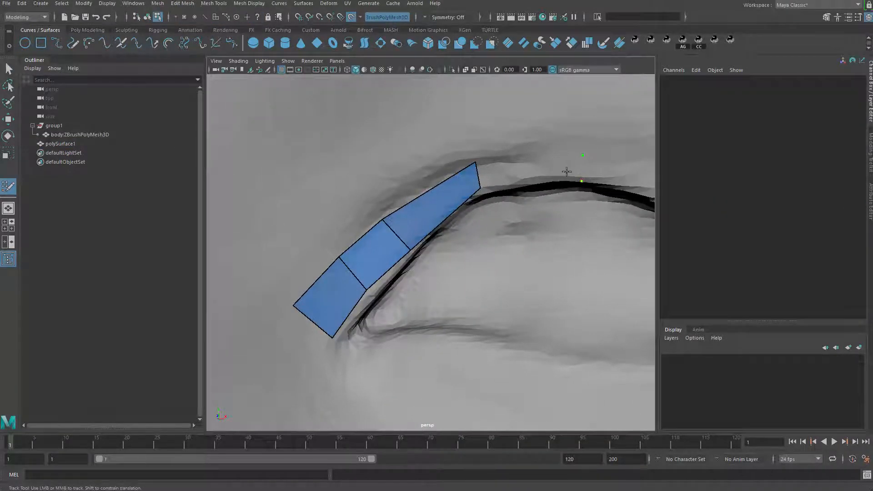
left_click(522, 172, "shift")
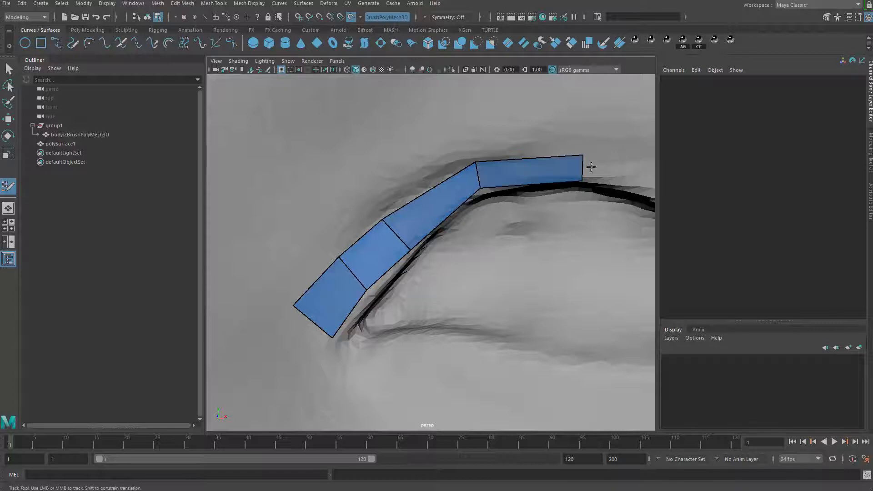
middle_click_drag(590, 166, 489, 158, "alt")
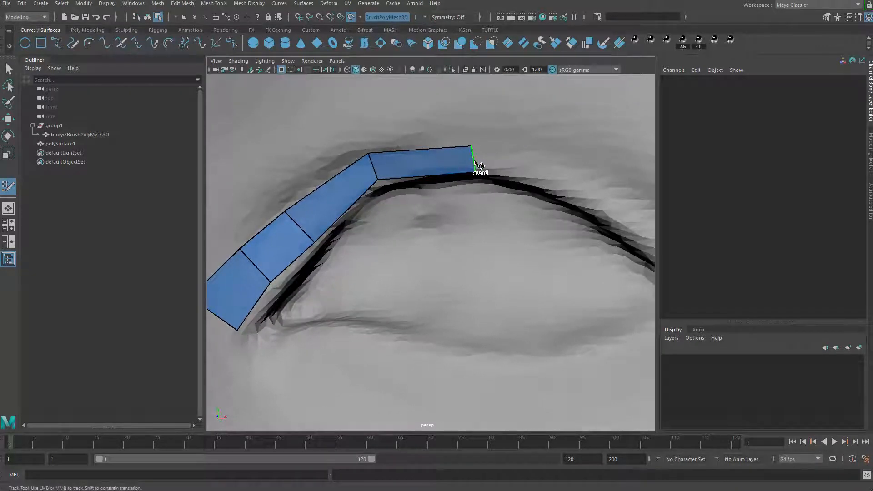
left_click_drag(473, 169, 618, 200)
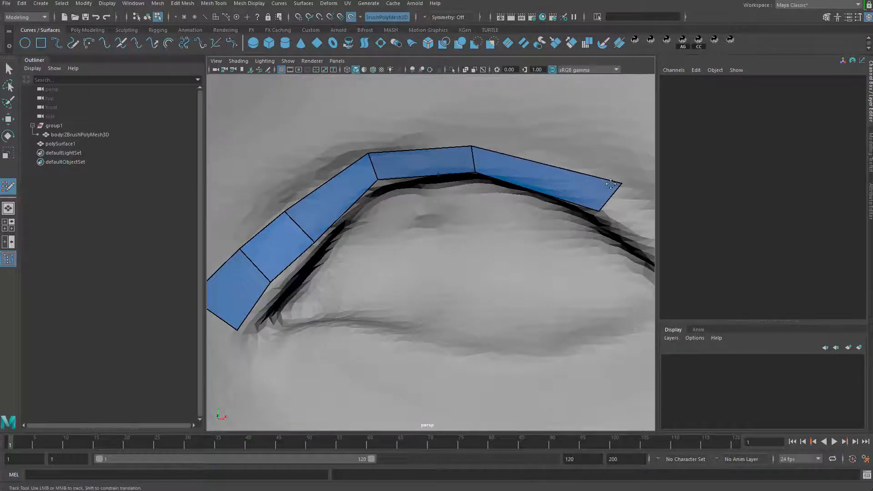
middle_click_drag(618, 200, 549, 169, "alt")
left_click_drag(549, 169, 645, 235)
middle_click_drag(645, 234, 600, 195, "alt")
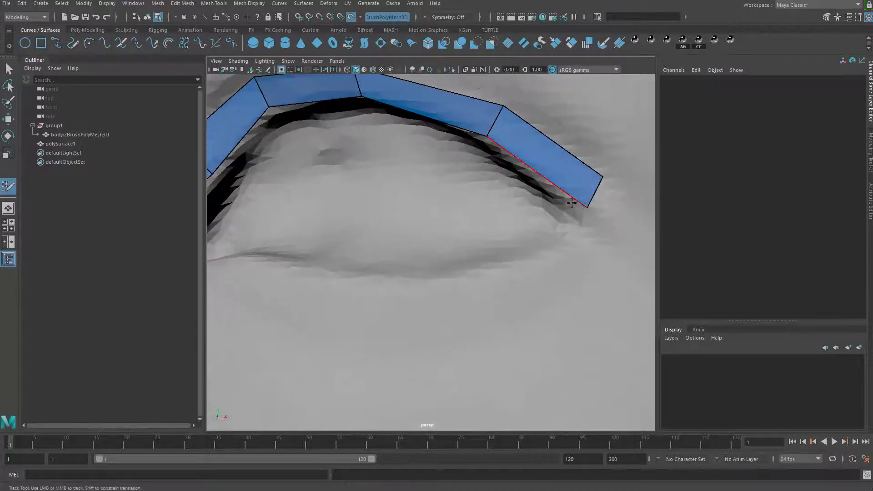
left_click_drag(598, 201, 611, 243)
Step: Reposition the vertices of the last quad to shorten it and fit it around the outer eye corner
left_click_drag(615, 178, 613, 182)
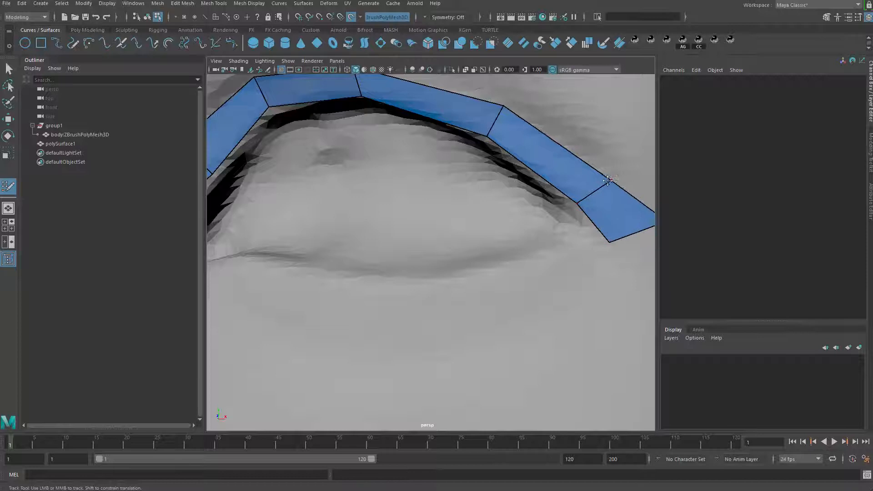
left_click_drag(577, 204, 579, 202)
middle_click_drag(595, 213, 547, 207, "alt")
left_click_drag(624, 216, 610, 211)
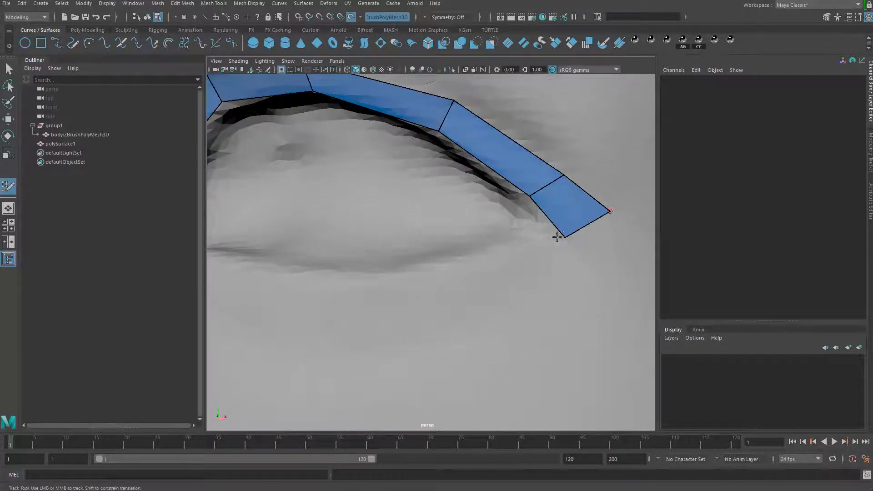
left_click_drag(564, 237, 558, 225)
Step: Align the strip's inner vertices with the upper lid crease and pull its lower outer end vertex toward the eye corner
middle_click_drag(371, 208, 531, 232, "alt")
middle_click_drag(338, 247, 495, 249, "alt")
left_click(397, 193, "ctrl")
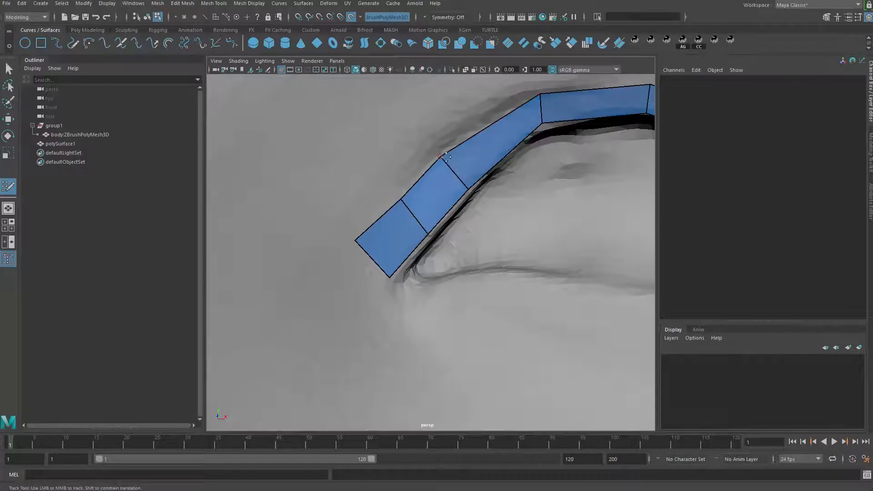
left_click_drag(463, 182, 466, 177)
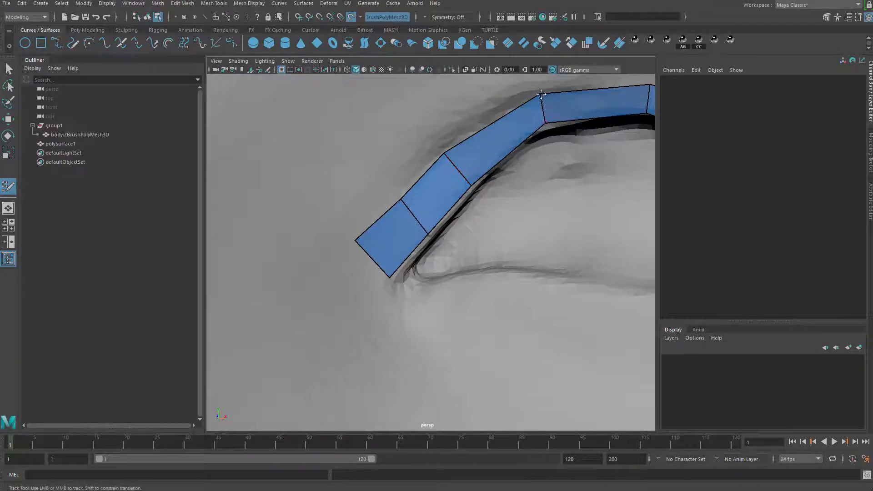
middle_click_drag(545, 121, 382, 158, "alt")
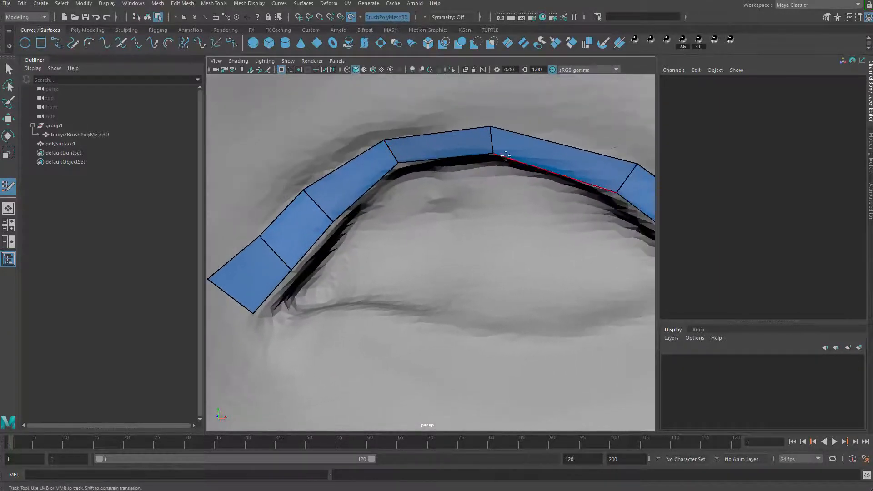
middle_click_drag(490, 129, 425, 117, "alt")
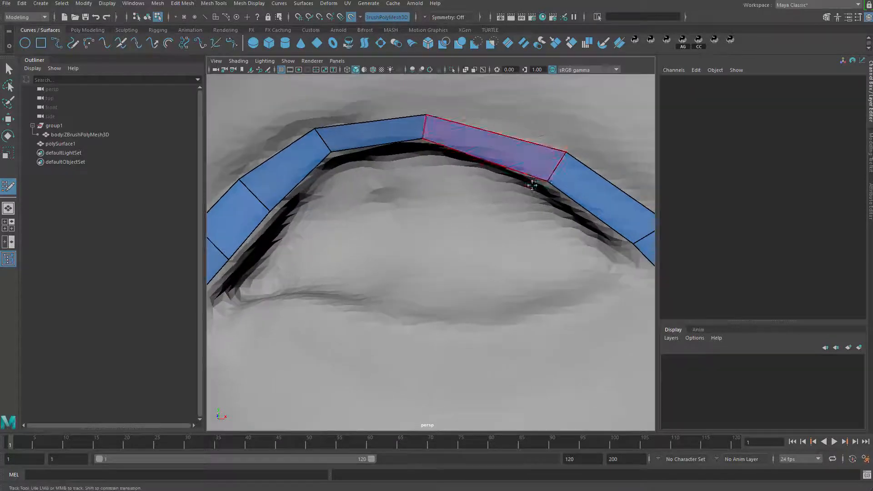
right_click_drag(572, 151, 413, 210, "alt")
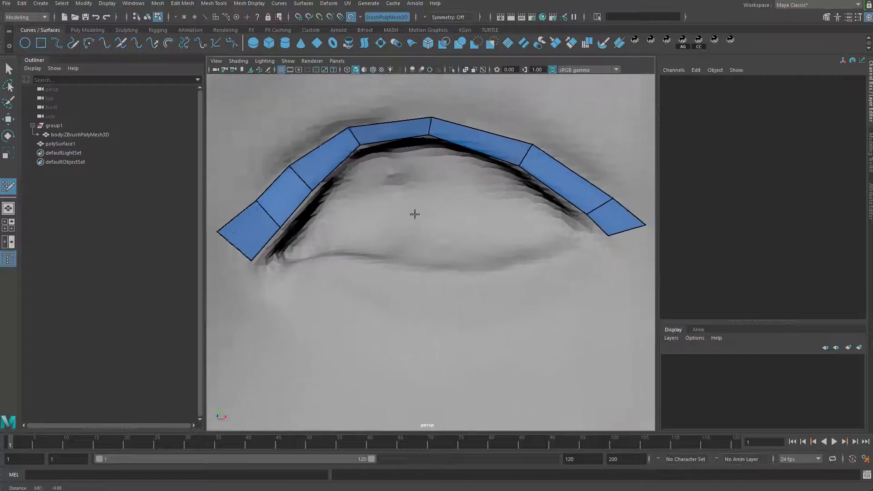
middle_click_drag(414, 210, 551, 209, "alt")
left_click_drag(567, 230, 558, 221)
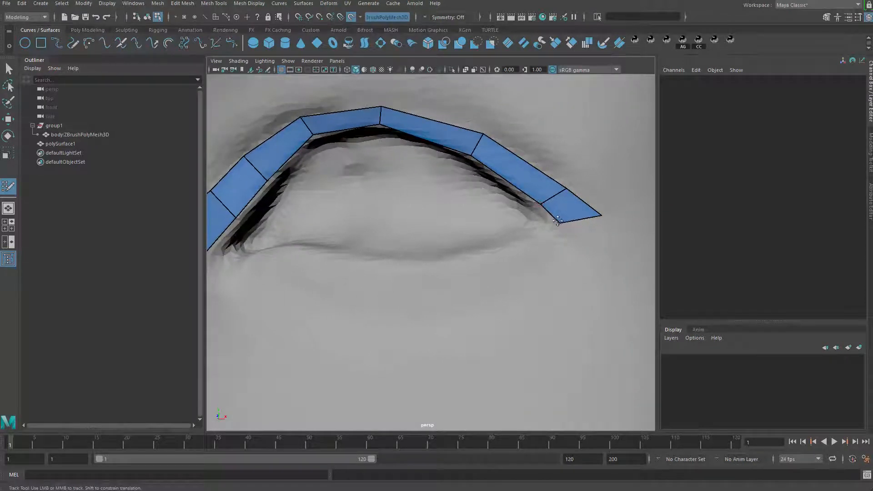
Step: Narrow the inner half of the strip by moving its upper edge vertices closer to the lid crease
middle_click_drag(559, 194, 351, 229, "alt")
left_click_drag(351, 229, 338, 209)
left_click_drag(353, 172, 364, 183)
left_click_drag(384, 136, 392, 148)
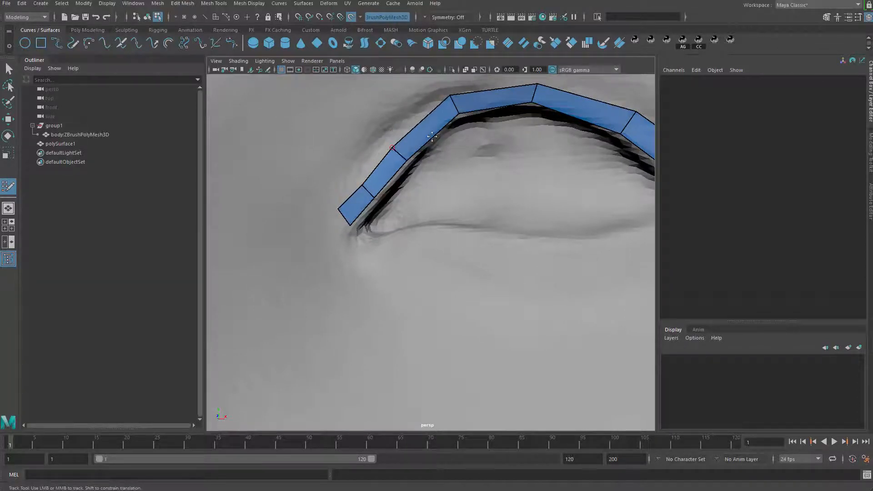
left_click_drag(449, 96, 454, 112)
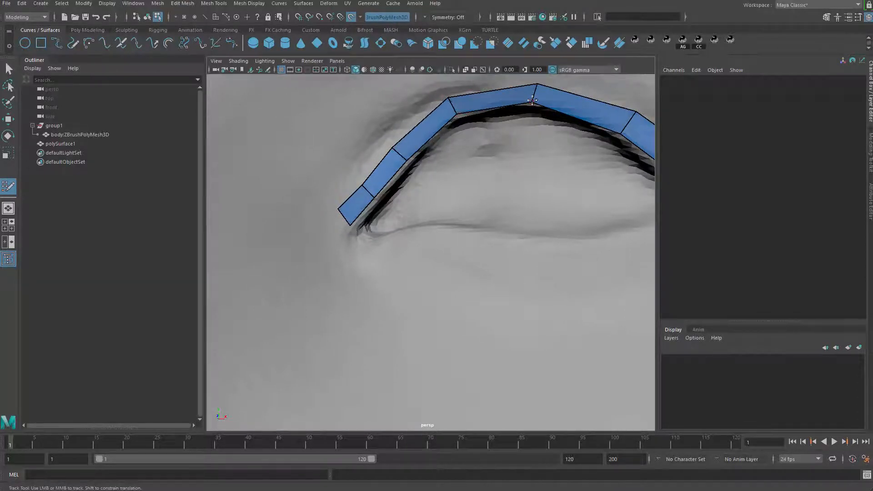
Step: Refine the vertices of the strip's outermost quad so its edges follow the lid near the outer eye corner
left_click_drag(535, 85, 538, 149, "alt")
left_click_drag(596, 191, 612, 171)
left_click_drag(624, 217, 619, 214)
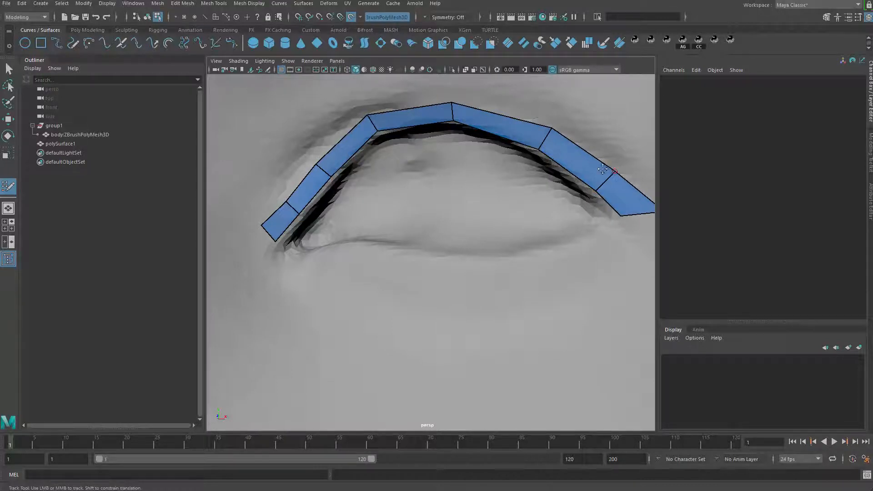
middle_click_drag(296, 248, 330, 213, "alt")
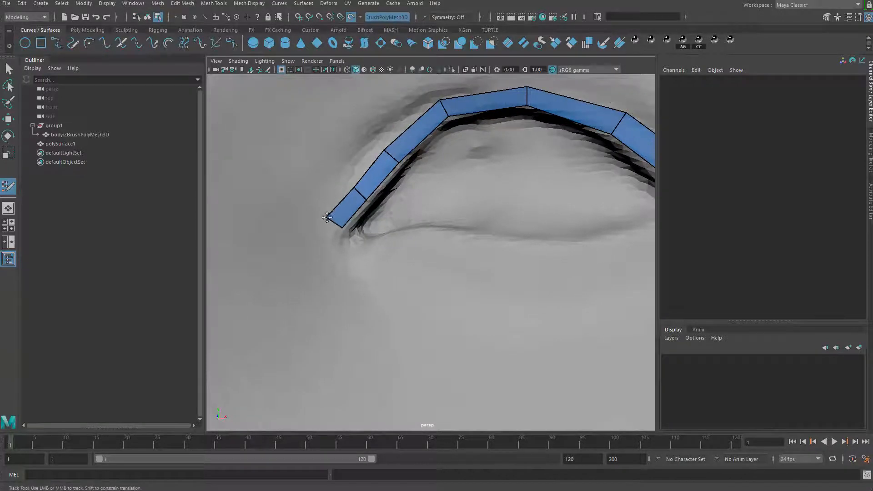
Step: Extend the upper lid strip with two quads turning around the inner eye corner and reposition the nearby vertices to narrow the bend
left_click(339, 247)
left_click(331, 234, "shift")
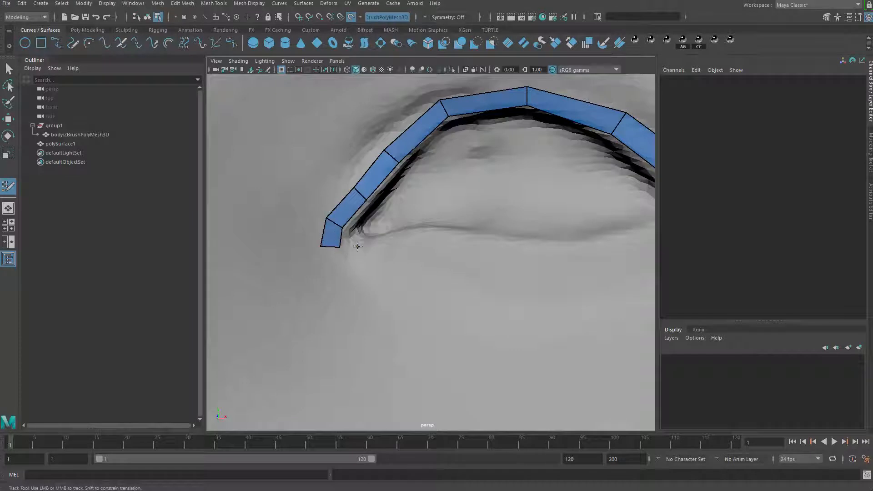
left_click_drag(340, 248, 344, 244)
left_click(350, 269, "shift")
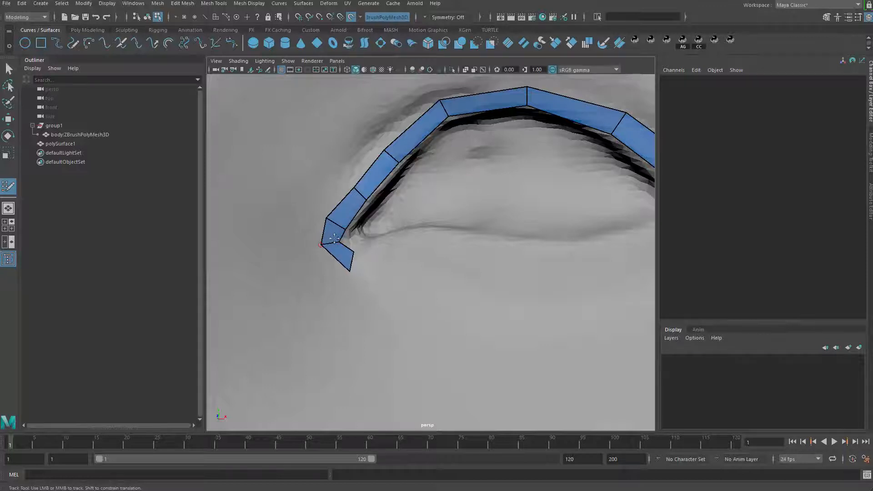
left_click_drag(363, 199, 358, 191)
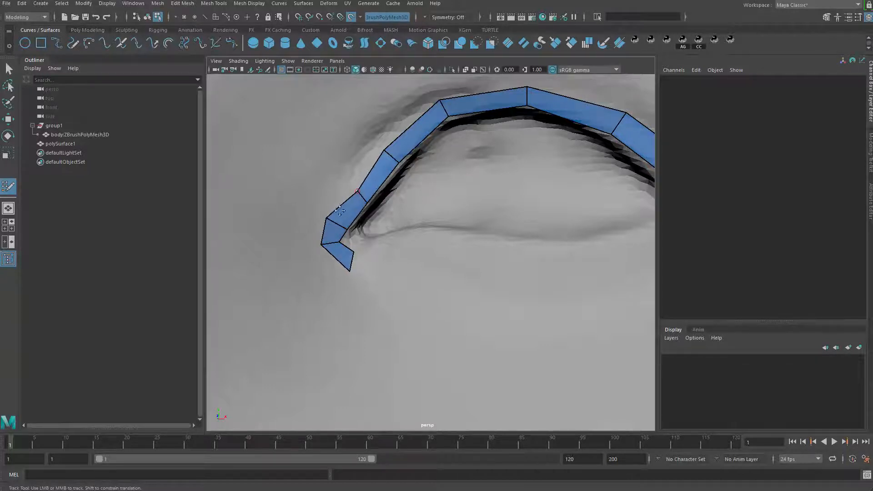
left_click_drag(326, 218, 343, 226)
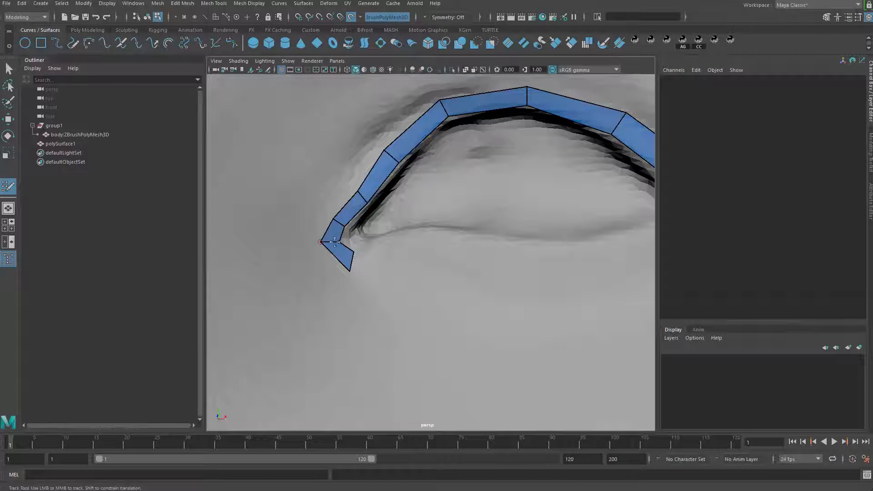
Step: Continue the strip with two quads from the inner eye corner along the start of the lower lid
mouse_move(351, 263)
left_mouse_down()
mouse_move(461, 250)
mouse_move(430, 275)
left_mouse_up()
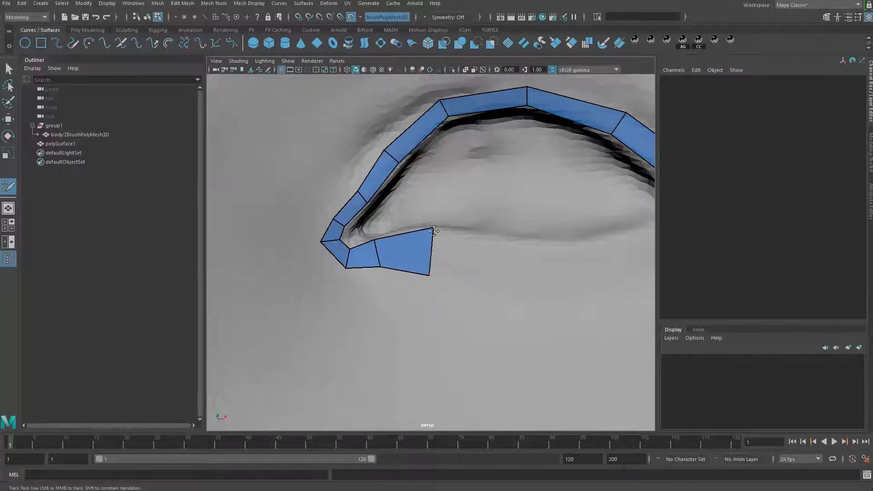
left_click_drag(434, 231, 430, 230)
left_click_drag(429, 276, 346, 265)
mouse_move(369, 271)
right_mouse_down("alt")
mouse_move(325, 207)
mouse_move(315, 218)
right_mouse_up("alt")
mouse_move(450, 300)
left_mouse_down("alt")
mouse_move(387, 275)
mouse_move(425, 267)
mouse_move(318, 271)
left_mouse_up("alt")
scroll(384, 259, "up", 3)
right_click_drag(317, 271, 386, 266, "alt")
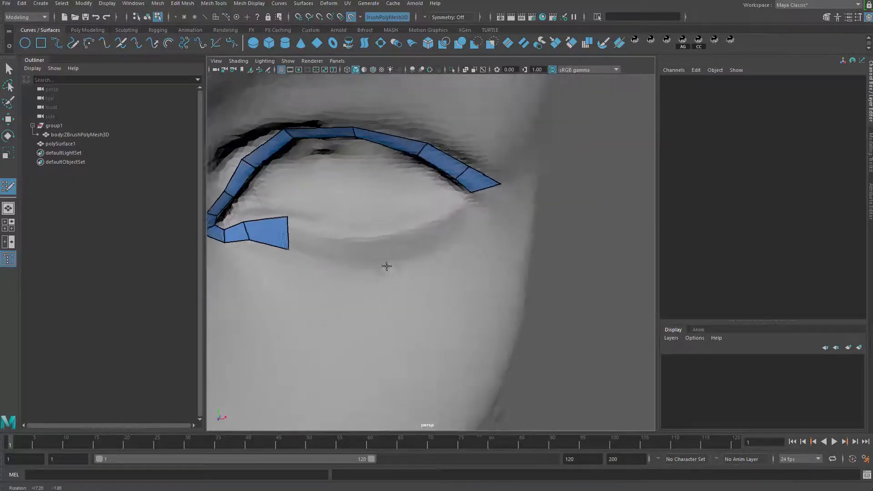
Step: Add two more quads along the middle of the lower lid and align their upper vertices with the lid edge
left_click_drag(387, 266, 425, 236, "alt")
mouse_move(357, 230)
left_mouse_down()
mouse_move(380, 247)
mouse_move(472, 248)
mouse_move(473, 255)
left_mouse_up()
left_click_drag(405, 225, 404, 232)
mouse_move(341, 211)
left_mouse_down()
mouse_move(338, 249)
mouse_move(339, 218)
left_mouse_up()
left_click_drag(403, 232, 402, 229)
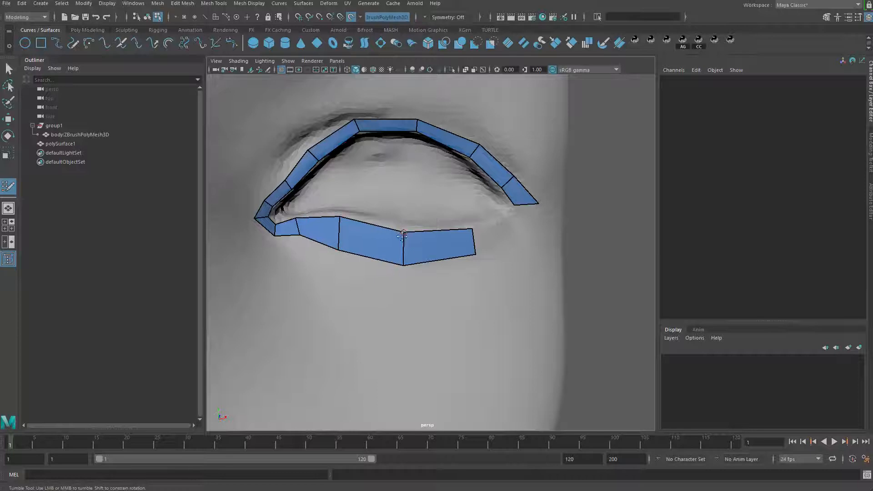
Step: Close the eye loop with quads at the outer corner and move the corner vertices so the loop ends in a point
right_click_drag(405, 268, 504, 219, "alt")
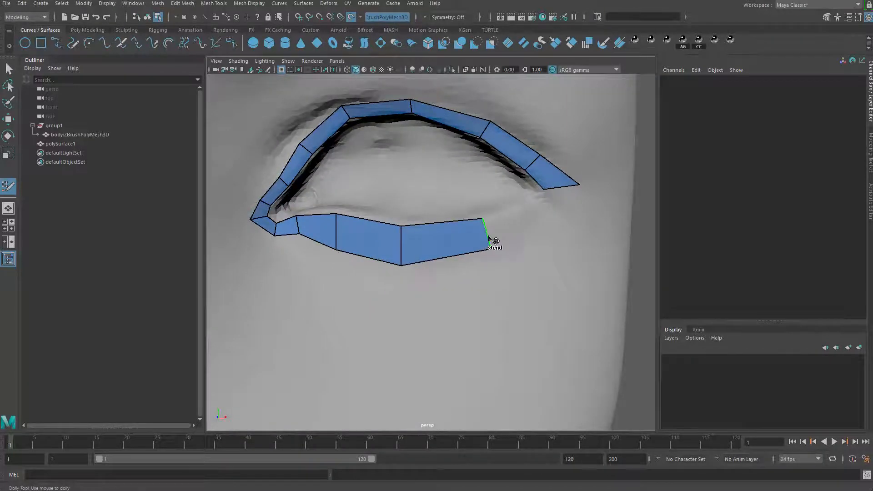
mouse_move(493, 240)
left_mouse_down("ctrl")
mouse_move(539, 220)
mouse_move(548, 199)
mouse_move(537, 204)
mouse_move(563, 217)
mouse_move(544, 200)
left_mouse_up("ctrl")
left_click(562, 196, "shift")
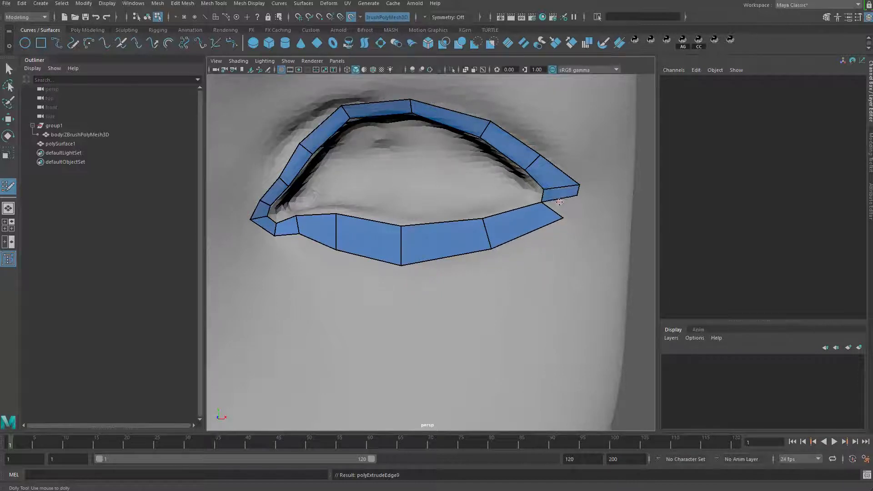
left_click_drag(563, 217, 573, 198)
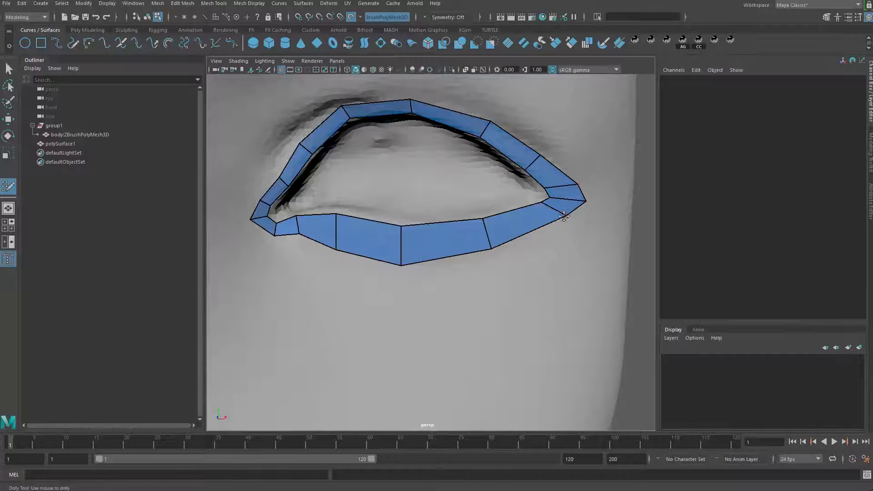
mouse_move(543, 202)
left_mouse_down()
mouse_move(570, 177)
mouse_move(591, 201)
left_mouse_up()
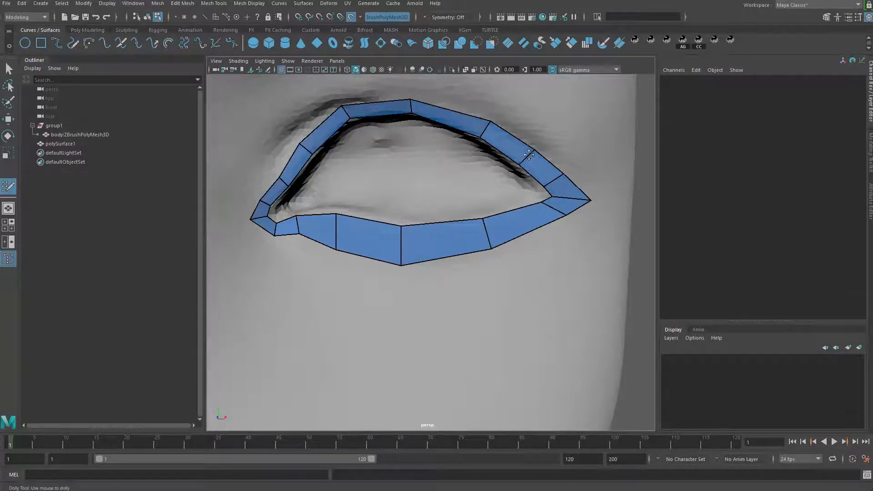
Step: Raise the outer edge vertex at the peak of the upper lid to widen the loop there
middle_click_drag(527, 155, 530, 163, "alt")
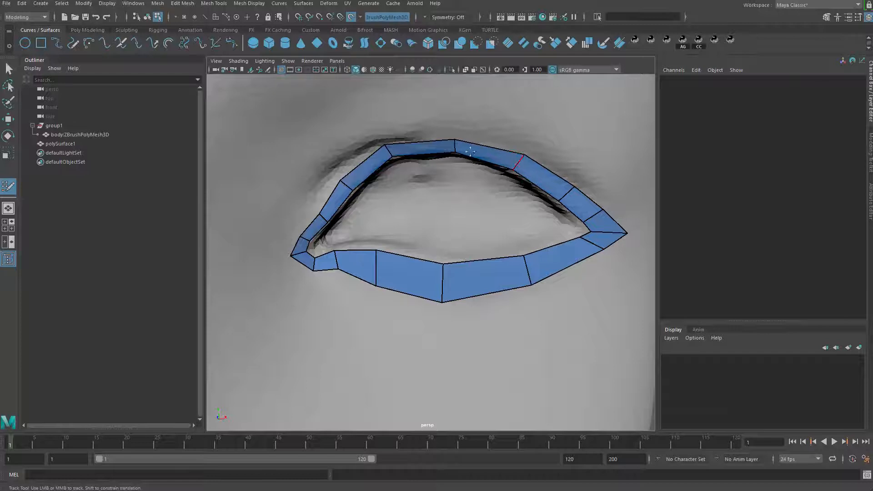
left_click_drag(453, 136, 454, 132)
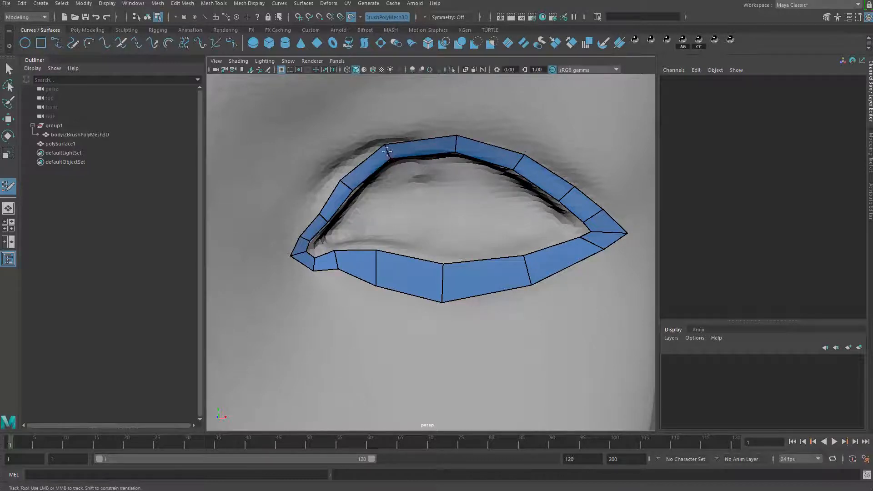
left_click_drag(450, 173, 469, 175, "alt")
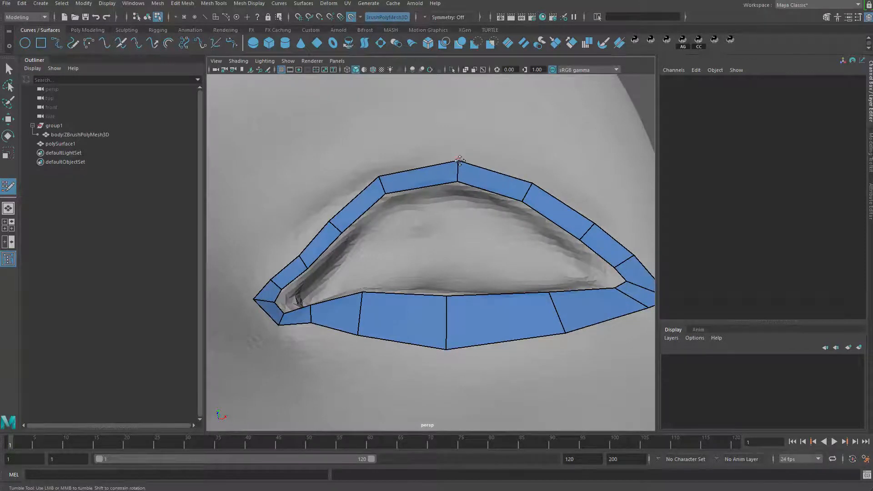
Step: Tighten the loop around the inner eye corner and insert an extra edge across the adjacent lower lid quad
right_click_drag(448, 242, 430, 286, "alt")
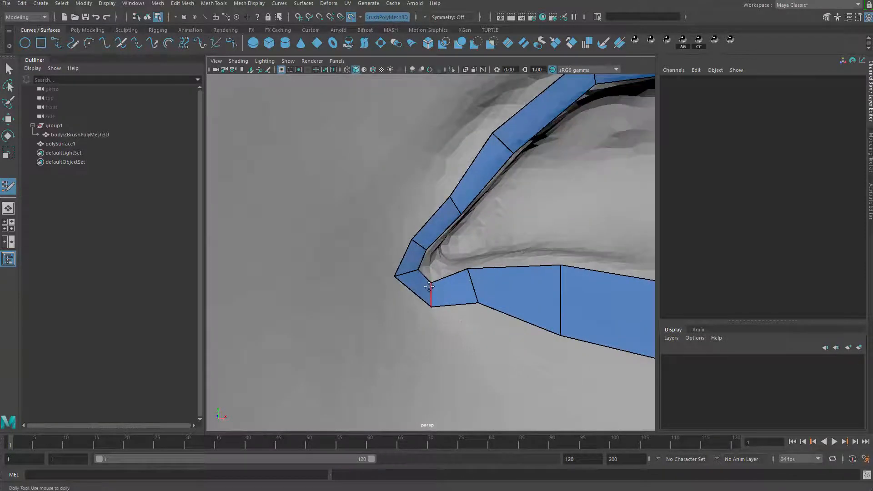
left_click_drag(429, 287, 420, 251)
left_click_drag(450, 197, 458, 209)
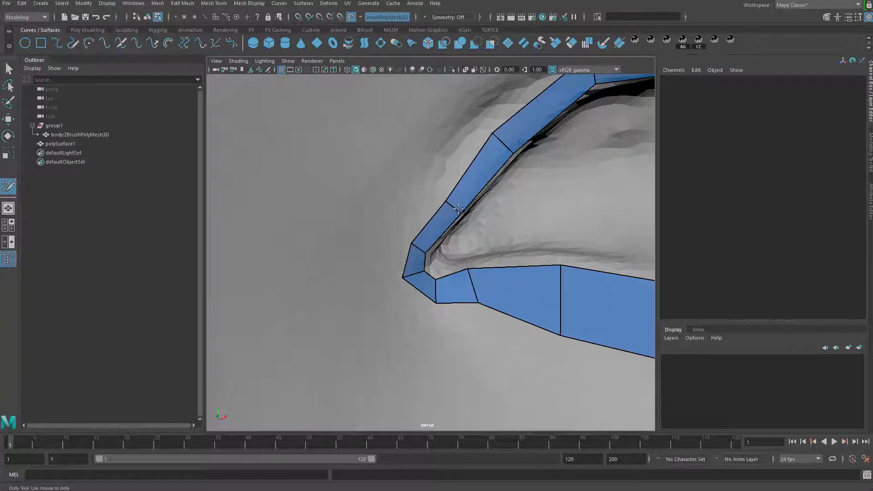
left_click_drag(468, 268, 441, 274)
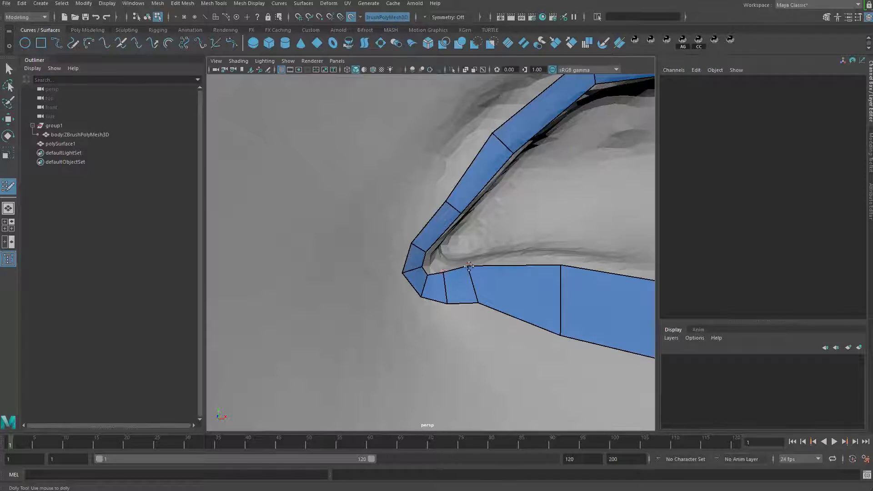
Step: Inspect the completed eye loop up close and in relation to the whole face
right_click_drag(477, 298, 421, 247, "alt")
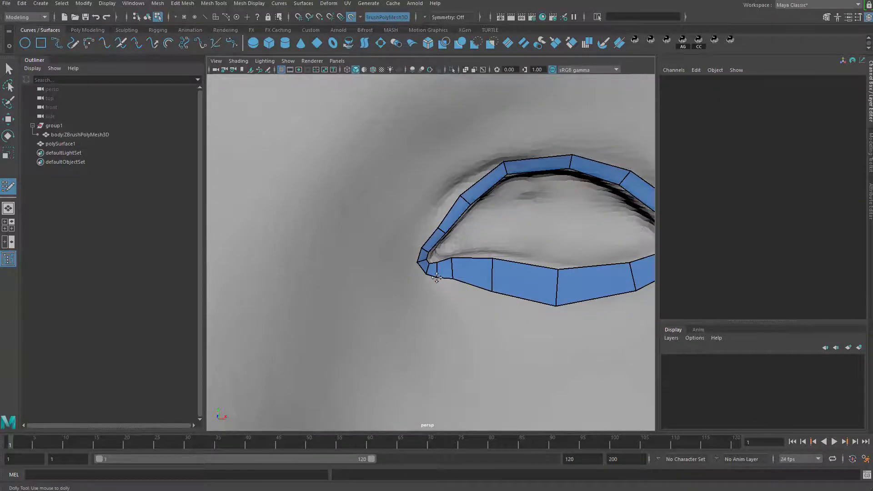
middle_click_drag(452, 273, 332, 290, "alt")
right_click_drag(333, 290, 425, 292, "alt")
middle_click_drag(425, 292, 382, 286, "alt")
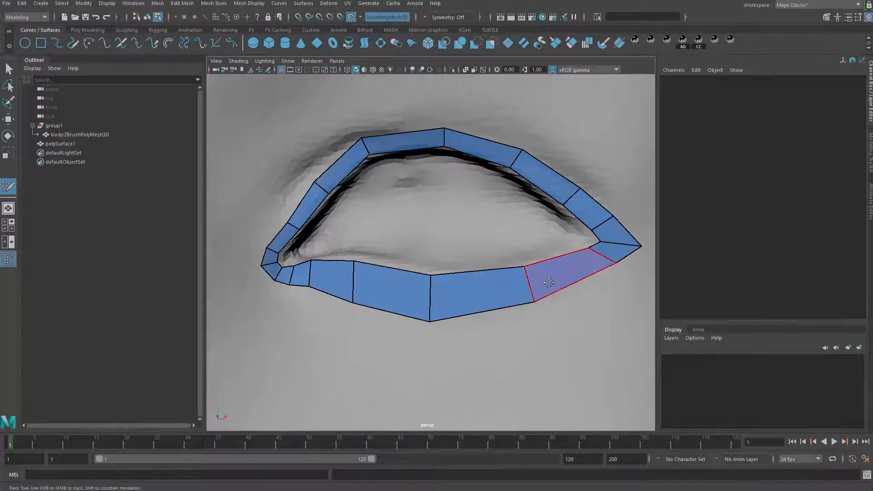
right_click_drag(472, 276, 345, 275, "alt")
left_click_drag(346, 275, 393, 278, "alt")
right_click_drag(393, 277, 465, 290, "alt")
left_click_drag(464, 290, 396, 288, "alt")
right_click_drag(396, 287, 478, 255, "alt")
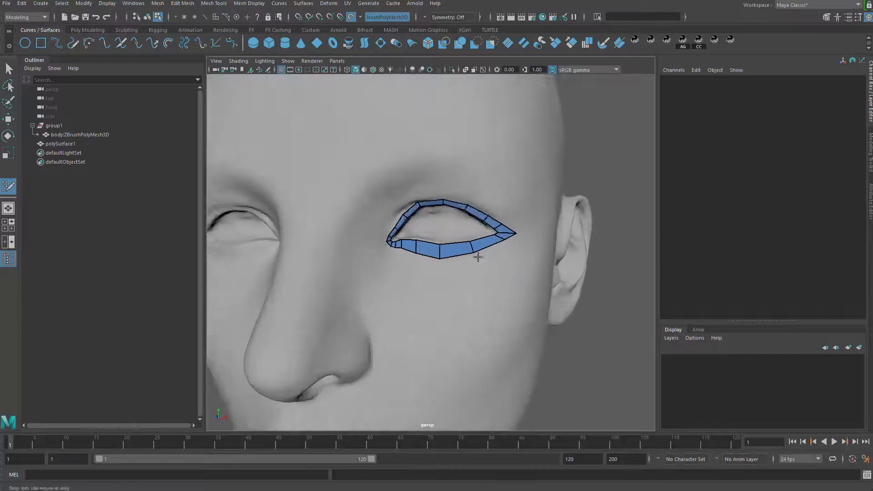
Step: Exit Quad Draw, select the eye loop mesh as an object and delete its construction history
left_click_drag(477, 255, 502, 249, "alt")
key("q")
key("F8")
left_click(500, 237)
left_click(485, 223)
mouse_move(482, 221)
right_mouse_down("alt")
mouse_move(416, 190)
mouse_move(400, 194)
right_mouse_up("alt")
left_click_drag(423, 218, 393, 243, "alt")
key("alt+shift+d")
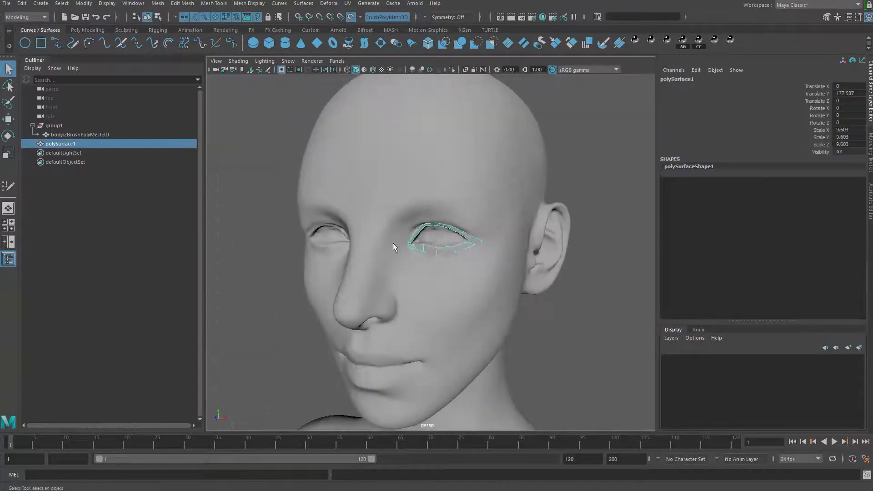
Step: Isolate the eye loop mesh and mirror it across the world X axis in the negative direction
key("ctrl+1")
left_click(484, 229)
left_click(469, 246)
left_click_drag(465, 255, 525, 219, "alt")
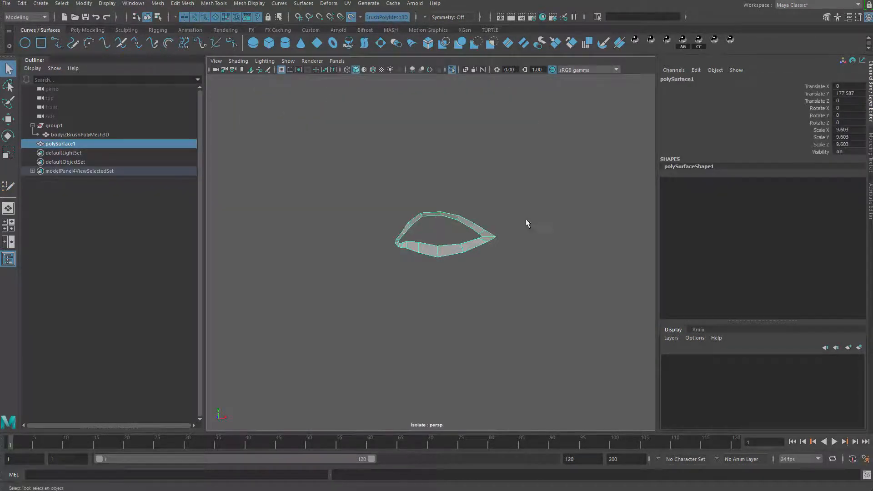
right_click_drag(522, 191, 517, 292, "shift")
left_click_drag(429, 306, 460, 237, "alt")
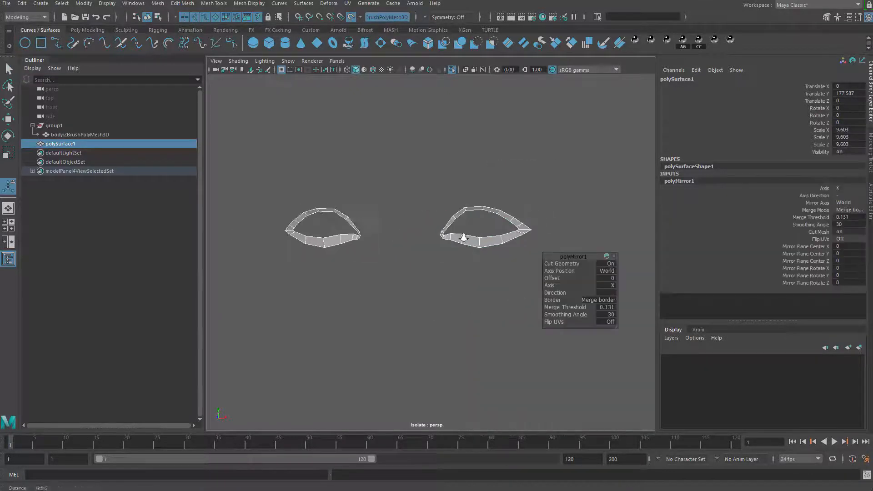
Step: Reselect the mirrored eye loops, delete their construction history and leave isolation so the head is displayed again
scroll(459, 237, "down", 1)
key("q")
left_click(532, 183)
left_click(474, 240)
key("alt+shift+d")
left_click_drag(437, 310, 484, 276, "alt")
scroll(485, 276, "up", 1)
key("ctrl+1")
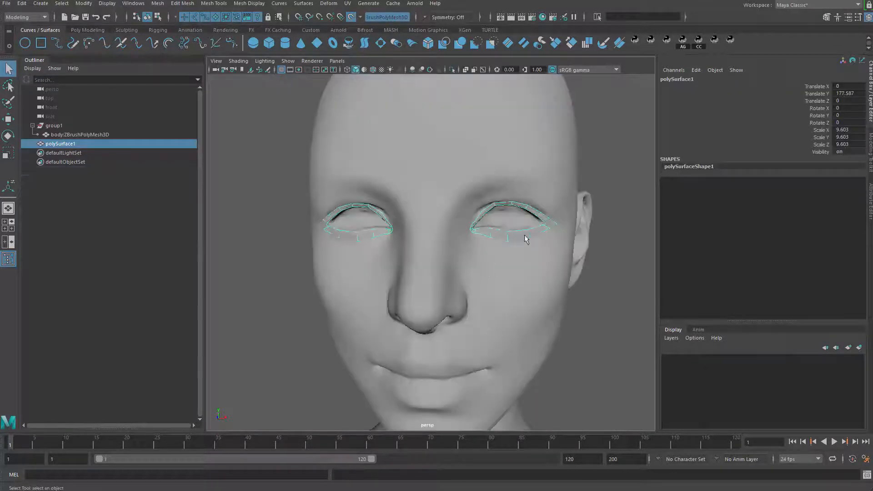
Step: Restart Quad Draw on the mirrored mesh and look through its live constraint and shortcut settings
mouse_move(606, 179)
right_mouse_down("shift")
mouse_move(594, 356)
mouse_move(605, 389)
mouse_move(642, 386)
right_mouse_up("shift")
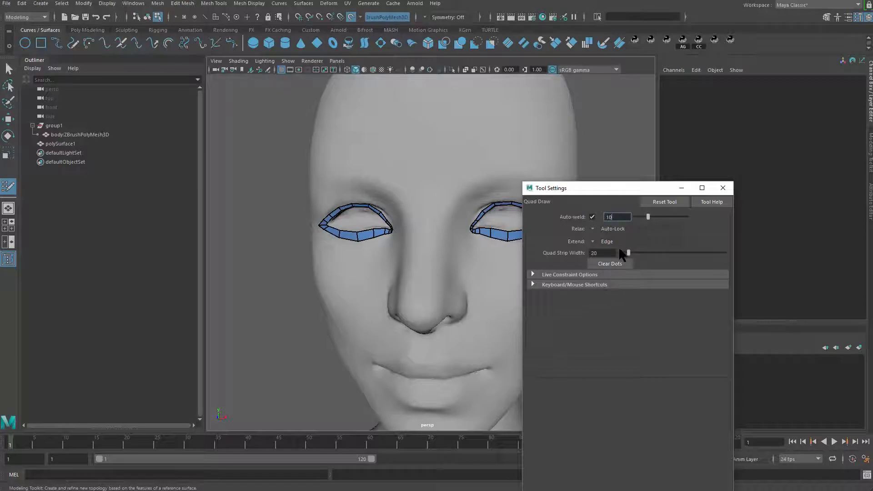
left_click(568, 285)
left_click(568, 273)
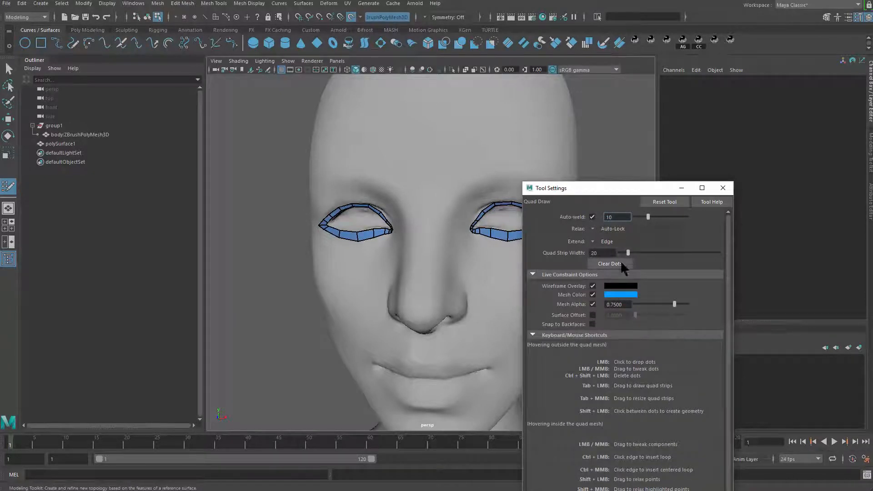
left_click(722, 188)
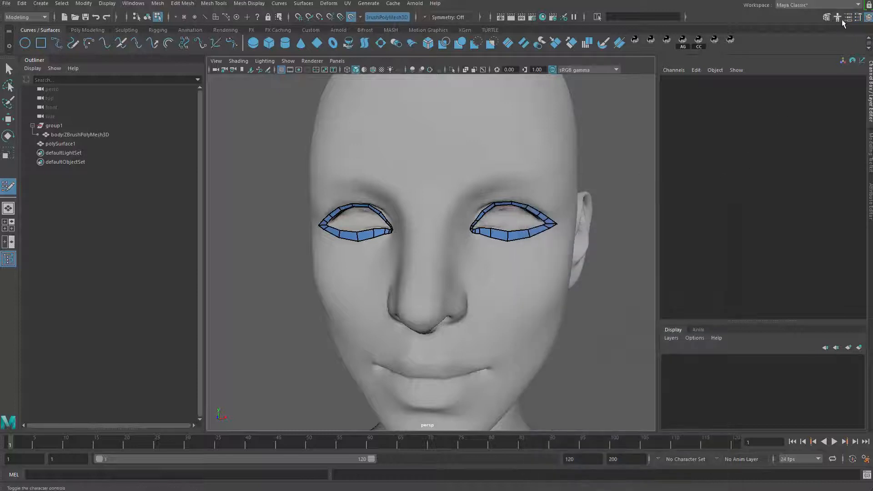
Step: Set the modeling symmetry to Object X and reactivate Quad Draw on the eye loops
left_click(827, 17)
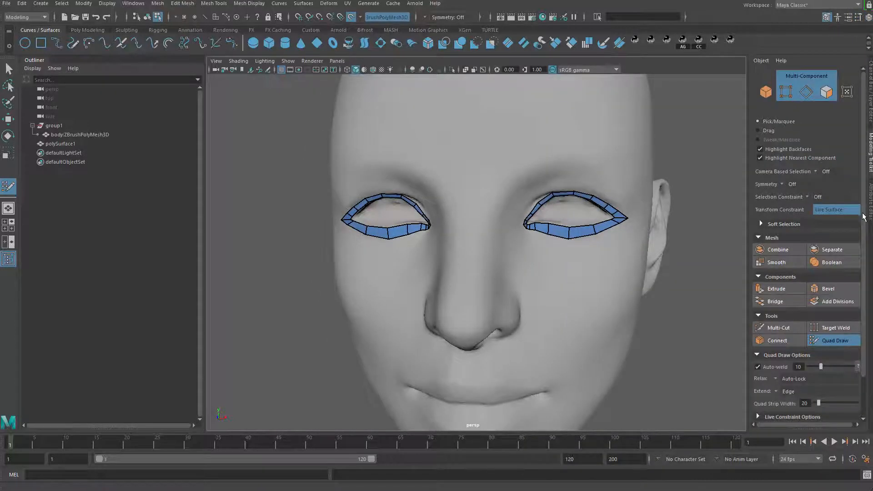
left_click(782, 184)
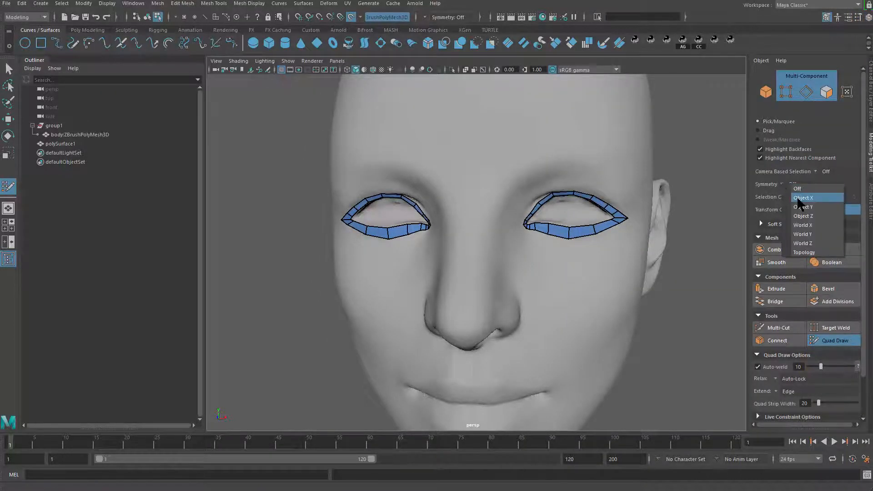
left_click(796, 197)
mouse_move(500, 315)
left_mouse_down("alt")
mouse_move(483, 322)
mouse_move(578, 263)
mouse_move(577, 234)
left_mouse_up("alt")
key("w")
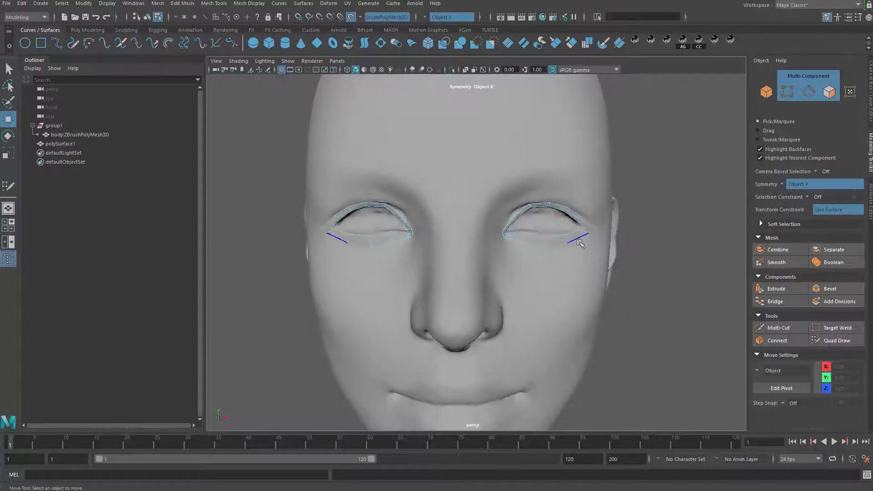
right_click_drag(595, 299, 648, 273, "alt")
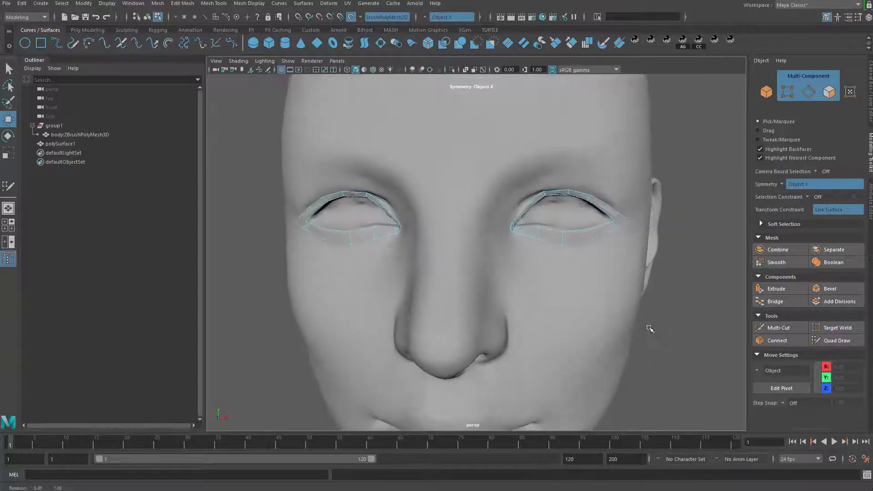
left_click(835, 340)
right_click_drag(543, 313, 731, 354, "alt")
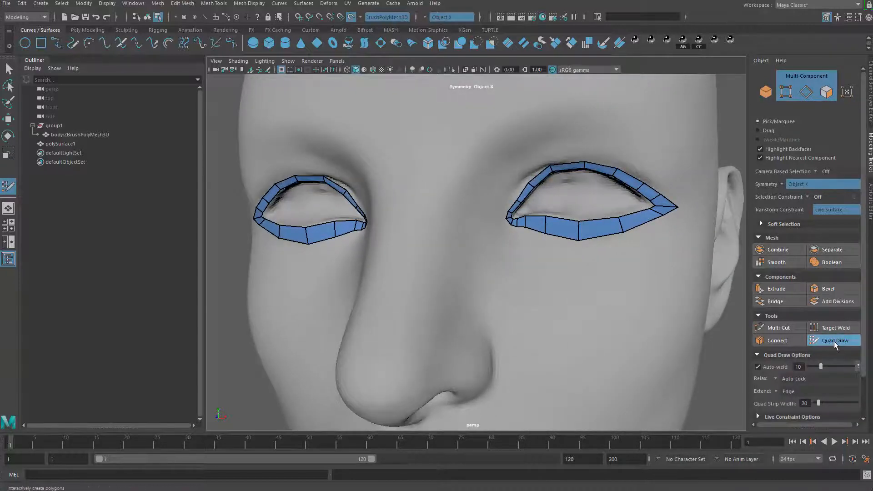
Step: Build a symmetrical strip of quads across the bridge of the nose, joining the inner corners of both eye loops
left_click_drag(516, 334, 545, 335, "alt")
right_click_drag(455, 287, 493, 281, "alt")
left_click_drag(493, 280, 478, 250, "alt")
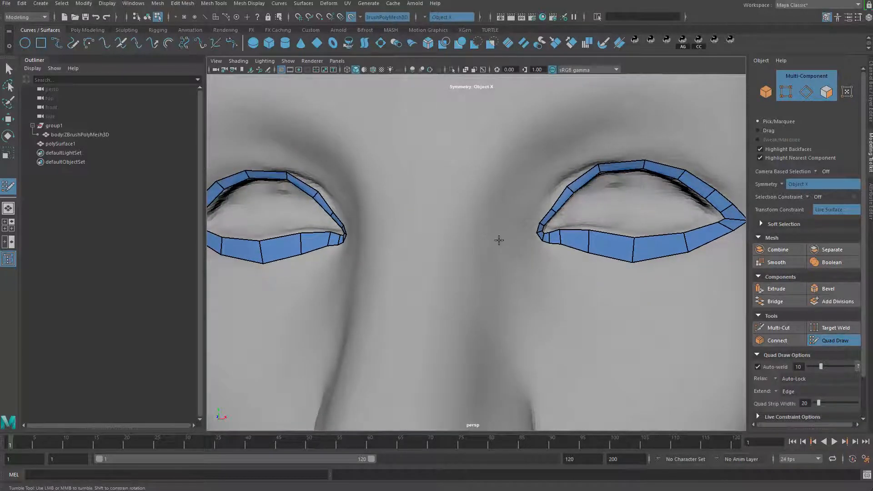
left_click(474, 221, "shift")
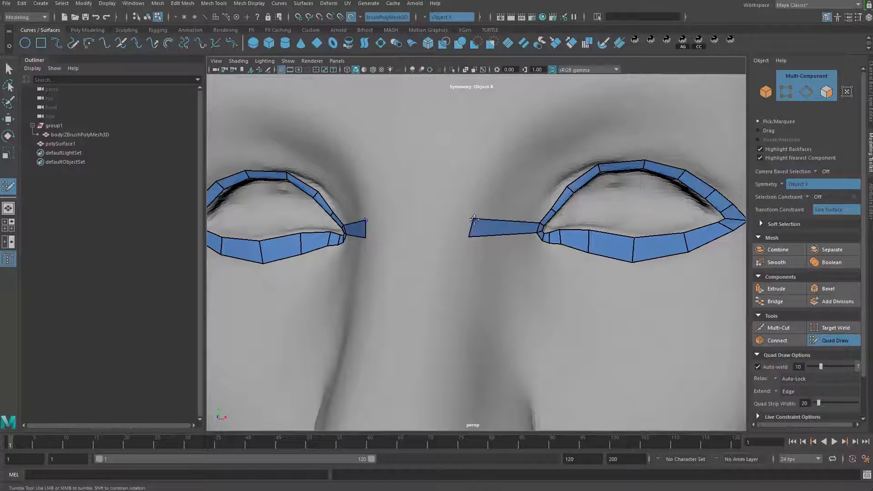
left_click(410, 227, "shift")
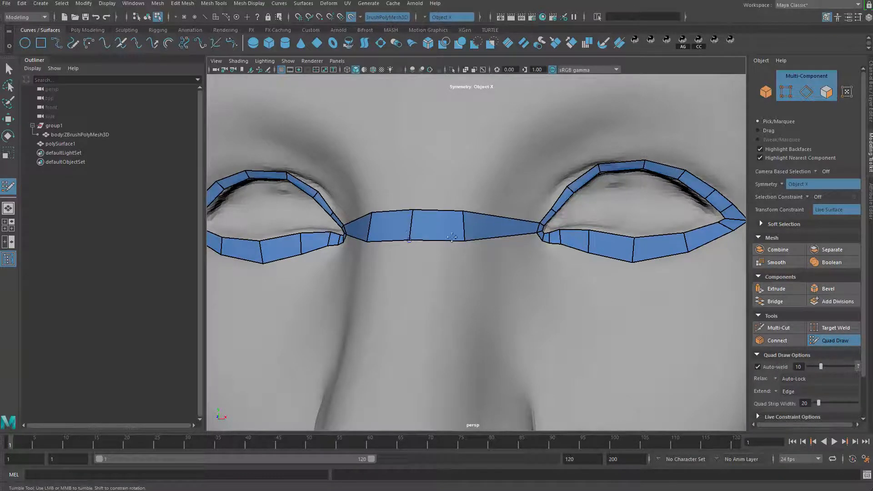
Step: Add a quad above and below the bridge strip at the eye's inner corner, tweaking their outer points closer to the eye loop
right_click_drag(464, 241, 511, 263, "alt")
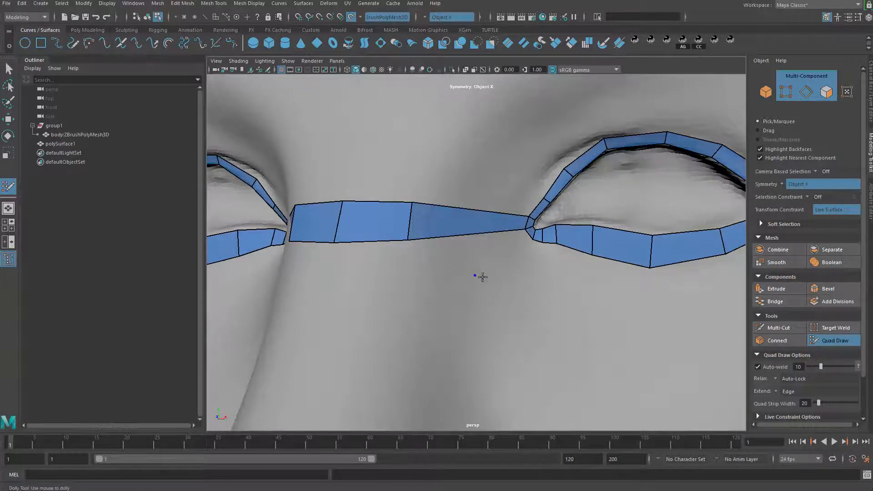
left_click(497, 248, "shift")
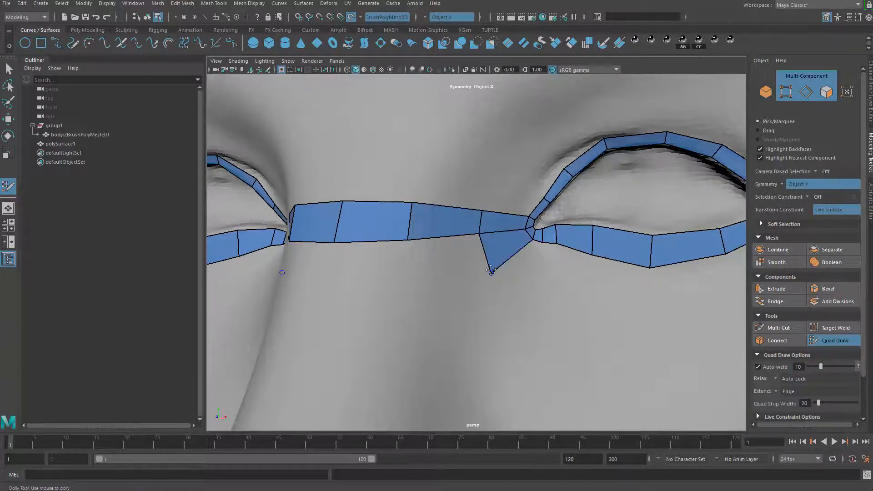
left_click(511, 191, "shift")
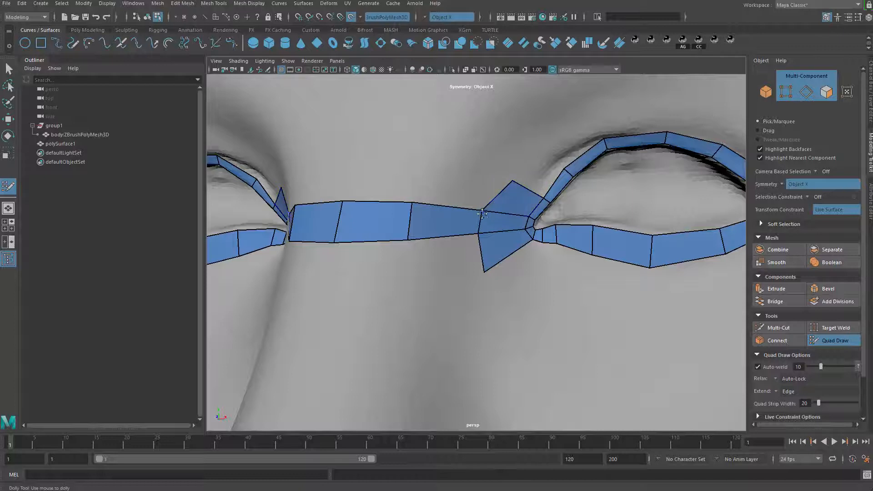
left_click_drag(486, 271, 520, 260)
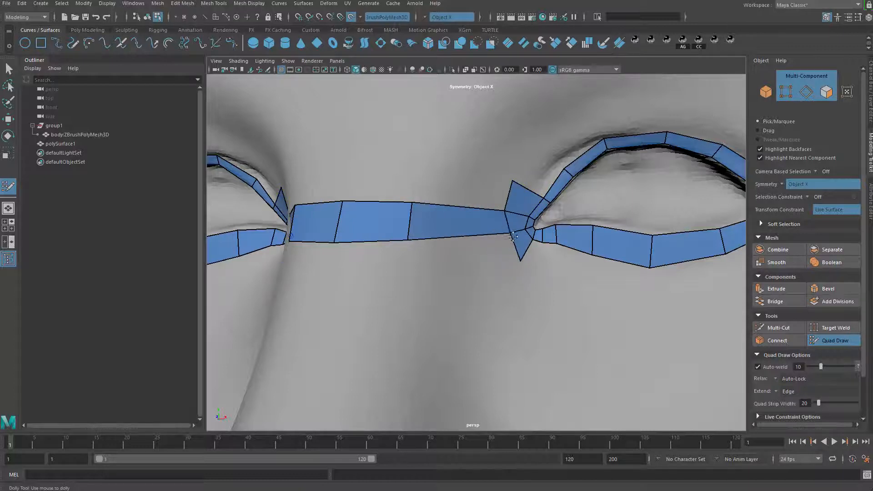
left_click_drag(521, 184, 530, 185)
Step: Insert an edge loop running all the way around the eye ring
middle_click_drag(530, 185, 411, 239, "alt")
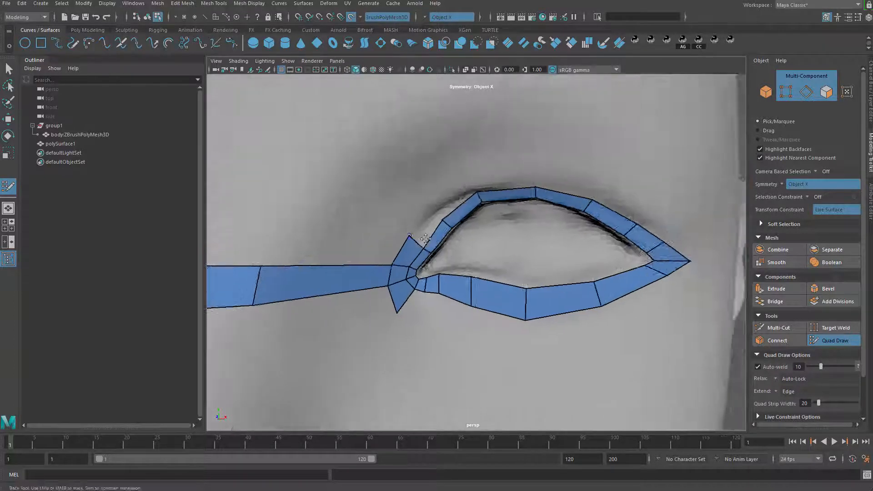
right_click_drag(411, 239, 514, 211, "alt")
left_click_drag(513, 211, 505, 213, "alt")
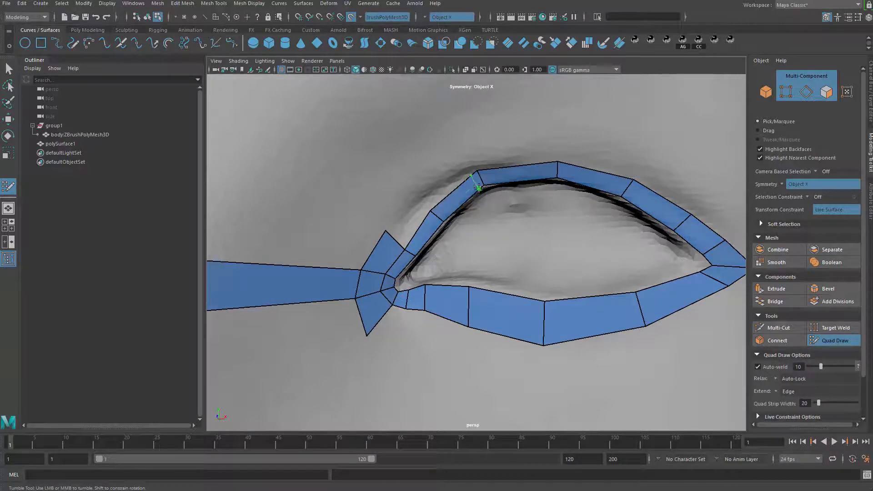
left_click(487, 177, "ctrl")
Step: Expand the Keyboard/Mouse Shortcuts section of Quad Draw and read through the full list of shortcuts
mouse_move(611, 220)
middle_mouse_down("alt")
mouse_move(540, 227)
mouse_move(631, 234)
middle_mouse_up("alt")
middle_click_drag(560, 275, 549, 261, "alt")
scroll(863, 300, "down", 3)
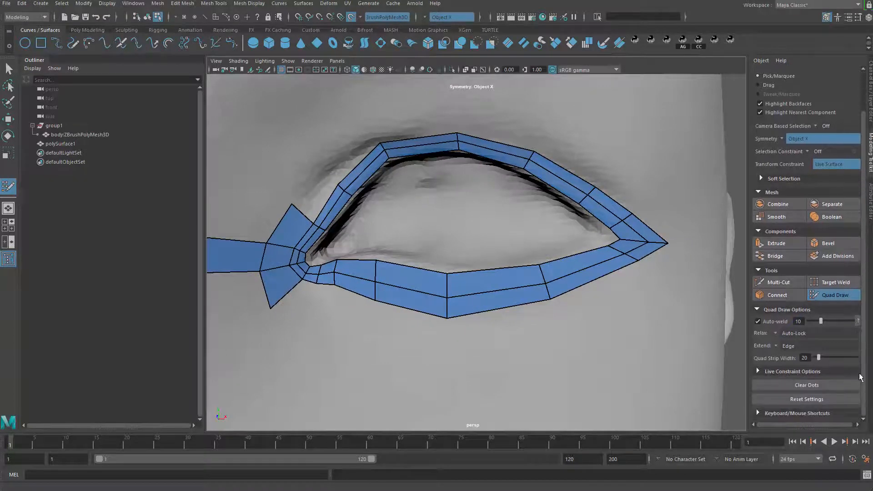
left_click(766, 413)
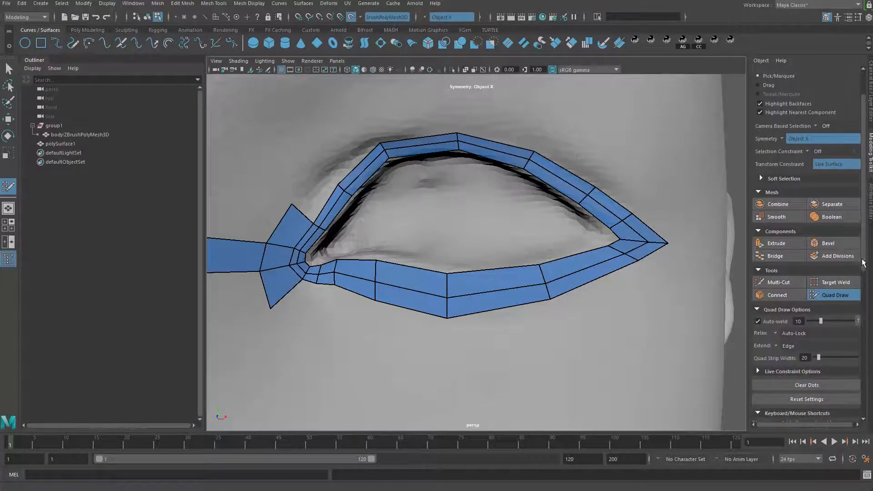
scroll(863, 262, "down", 5)
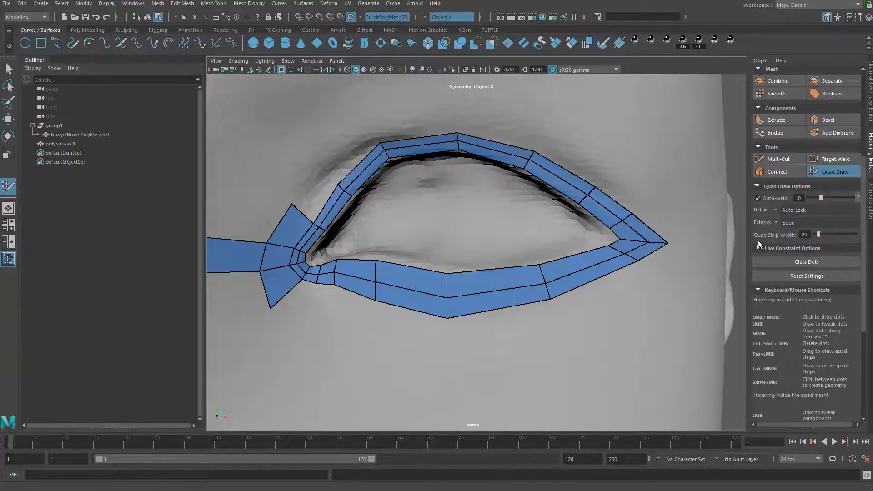
left_click_drag(749, 243, 726, 243)
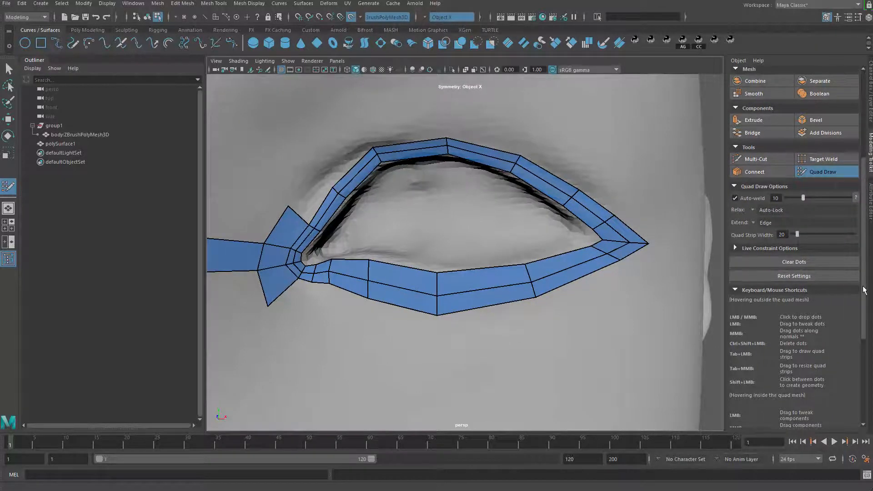
scroll(864, 312, "down", 2)
left_click_drag(864, 311, 866, 386)
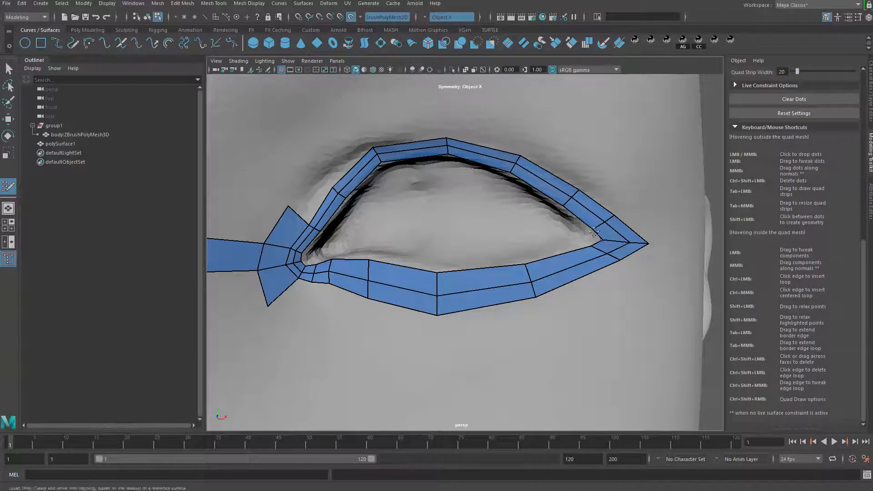
scroll(566, 210, "down", 4)
Step: Extend an outer row of quads from the eye's inner corner up along the upper eyelid to its highest point
left_click_drag(565, 210, 576, 218, "alt")
scroll(401, 266, "up", 2)
scroll(401, 265, "up", 3)
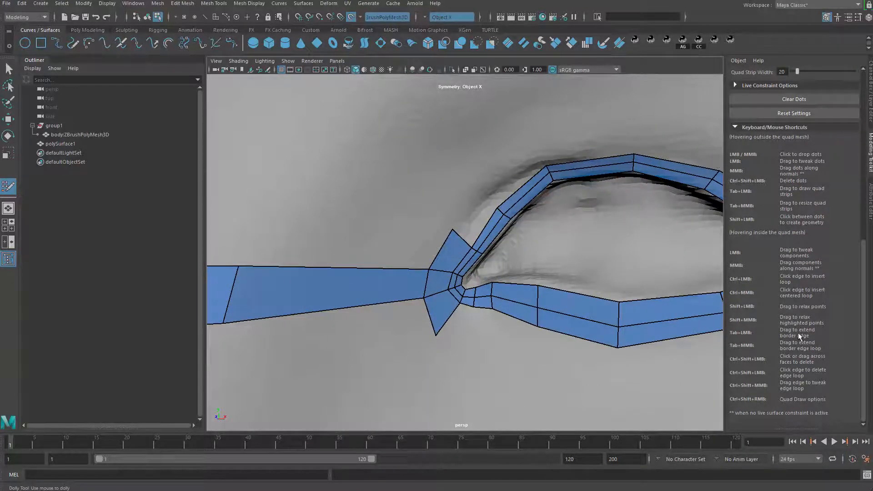
scroll(526, 250, "up", 2)
middle_click_drag(469, 207, 466, 243, "alt")
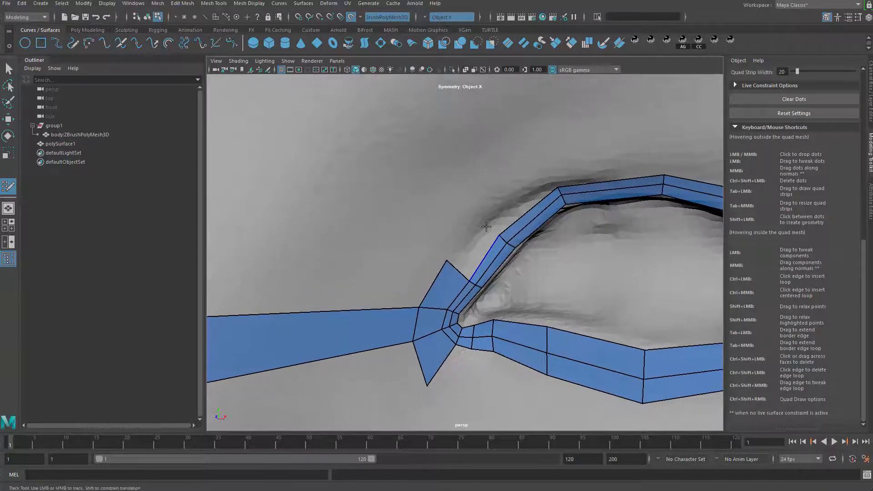
left_click(478, 247, "shift")
scroll(542, 193, "up", 2)
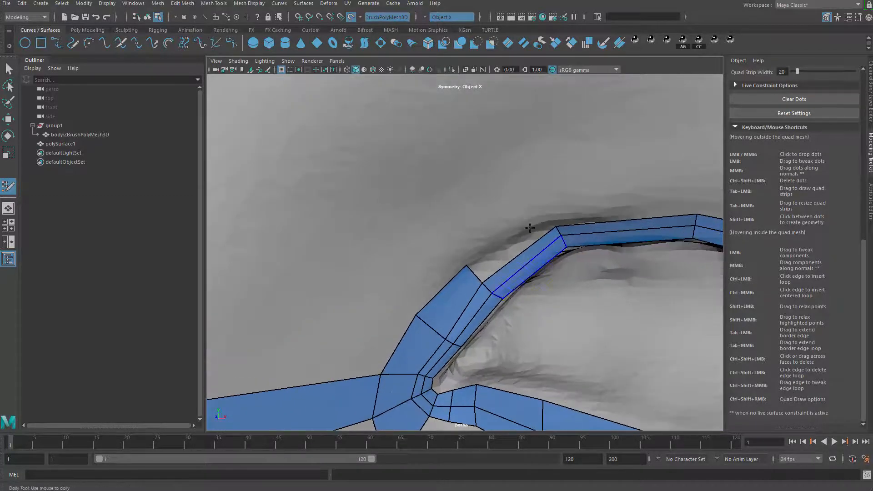
middle_click_drag(542, 192, 516, 195, "alt")
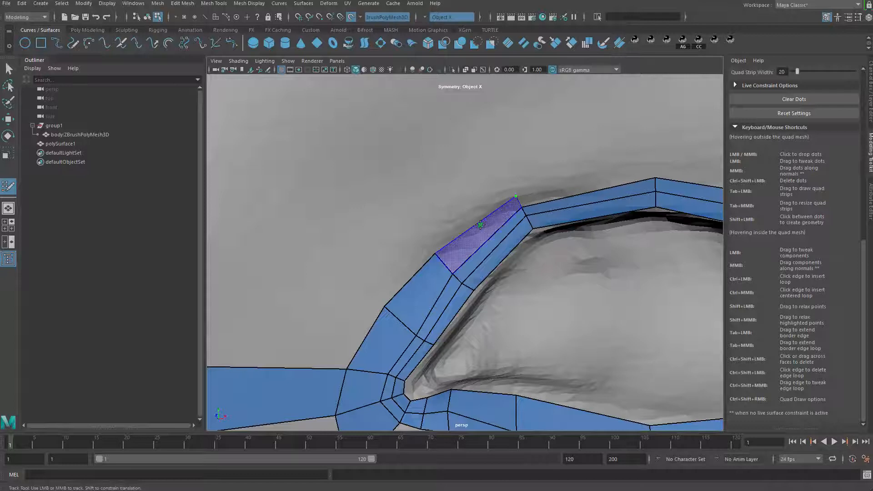
left_click(520, 208, "shift")
left_click_drag(667, 186, 653, 165, "shift")
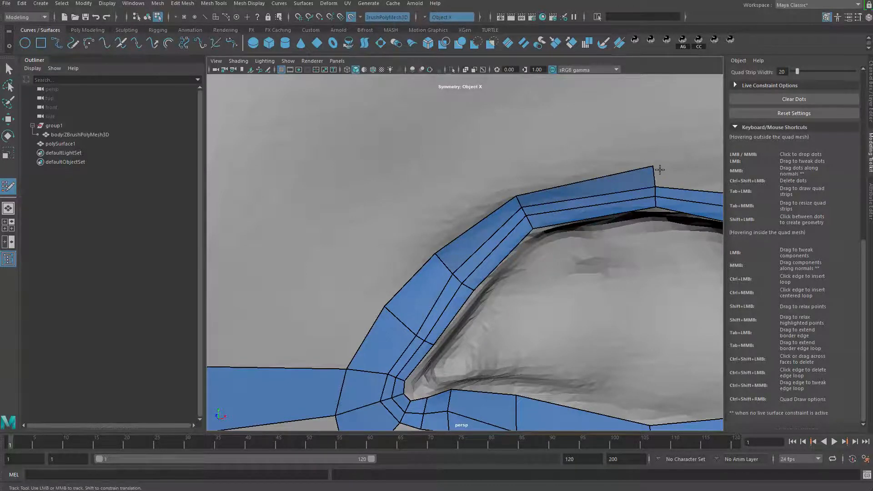
Step: Continue the outer row of quads over the rest of the upper eyelid down to the eye's outer corner
middle_click_drag(655, 166, 526, 206, "alt")
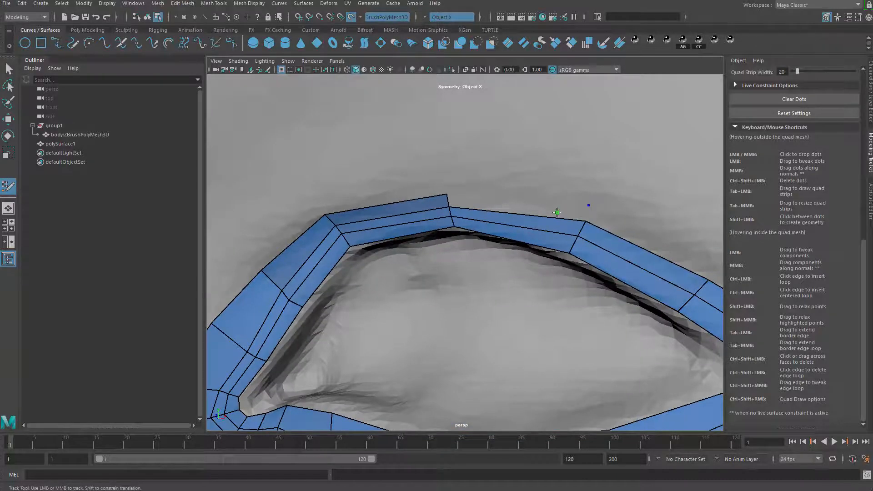
scroll(556, 212, "down", 2)
scroll(556, 216, "up", 3)
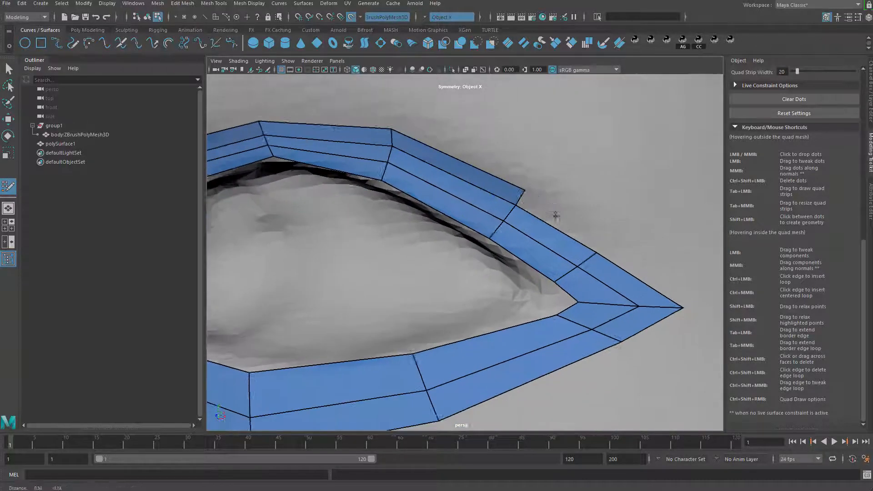
middle_click_drag(555, 216, 531, 206, "alt")
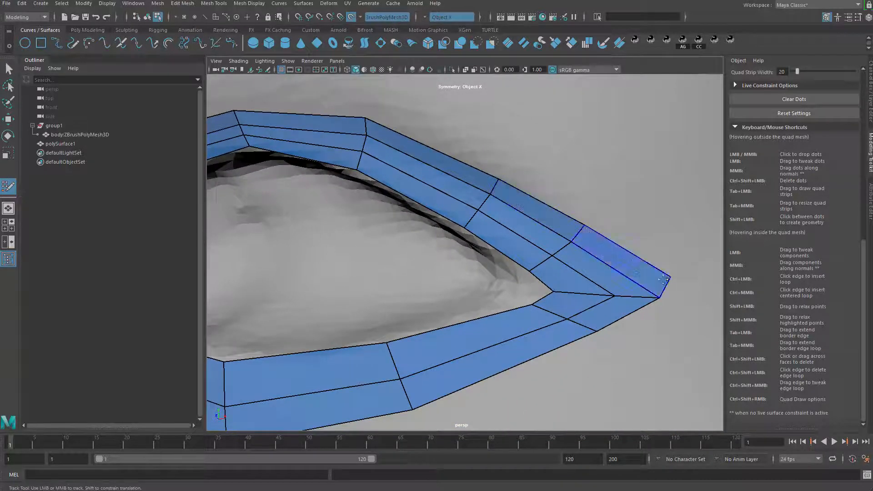
left_click(676, 287, "shift")
Step: Tweak the outer points and border edge of the upper eyelid row near the outer corner to even its width
left_click_drag(678, 286, 669, 280)
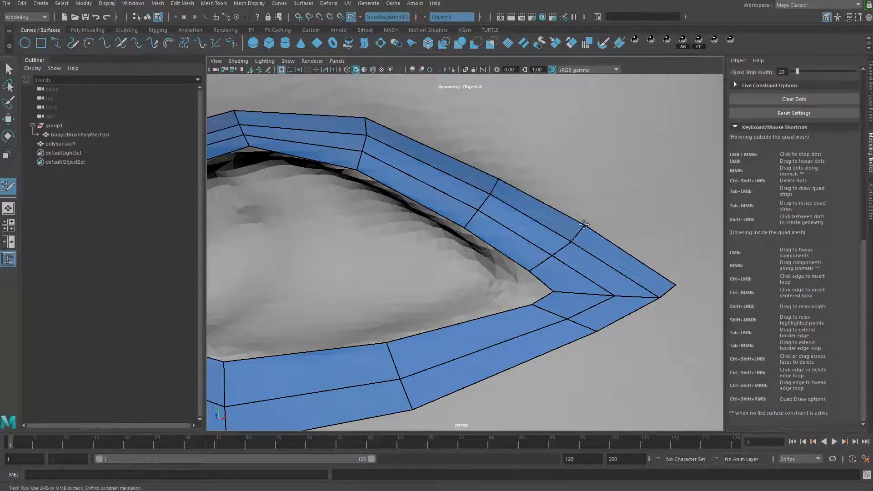
left_click_drag(584, 224, 569, 242)
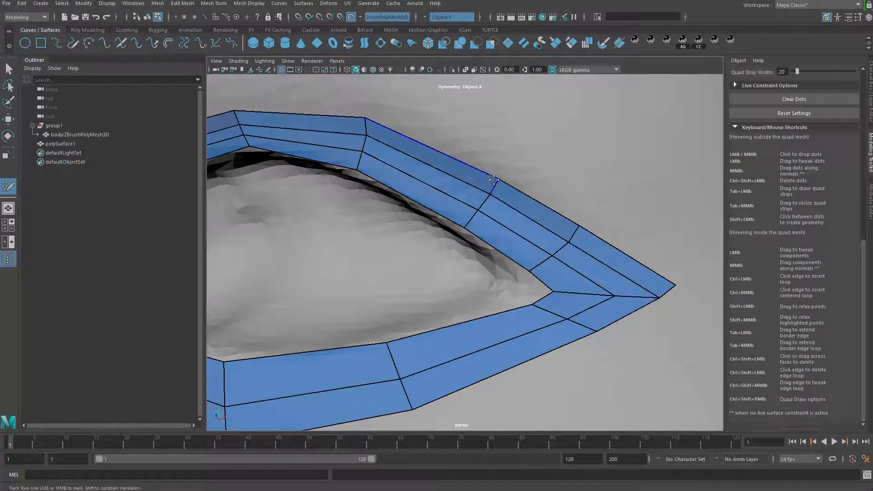
left_click_drag(494, 180, 496, 186)
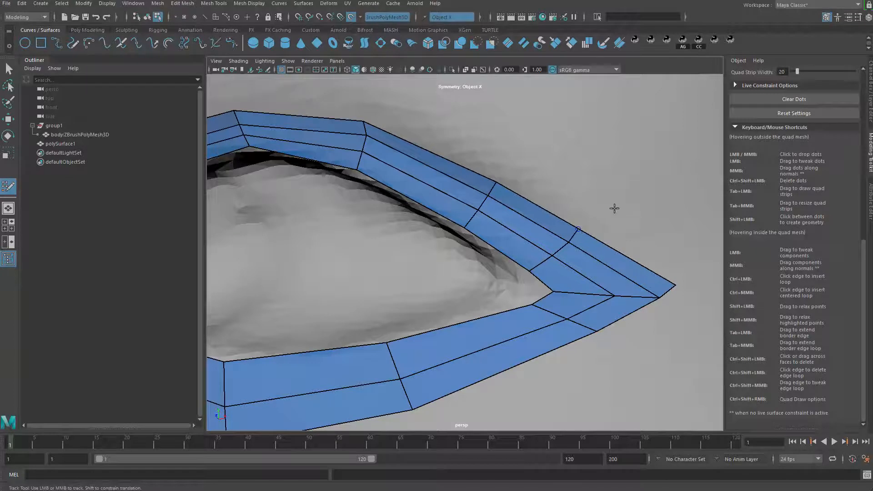
Step: Build a wider row of quads outside the upper eyelid from the outer corner back over the top of the eye
left_click(687, 239, "shift")
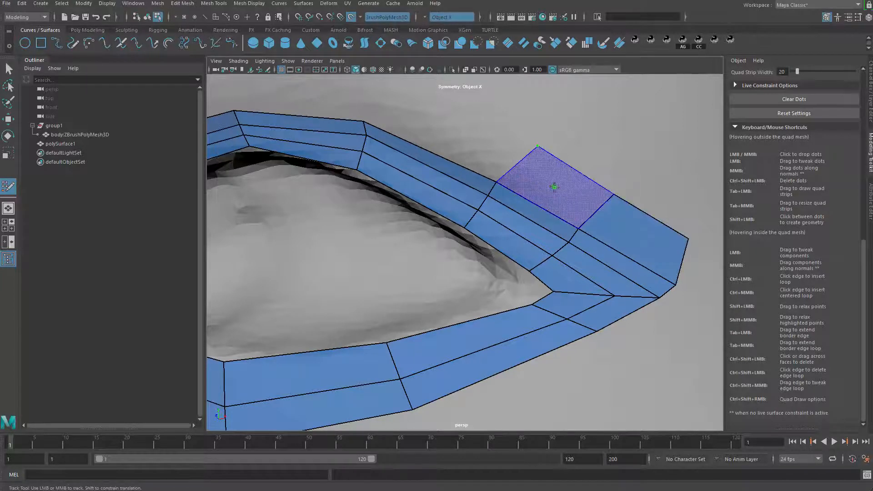
left_click(550, 184, "shift")
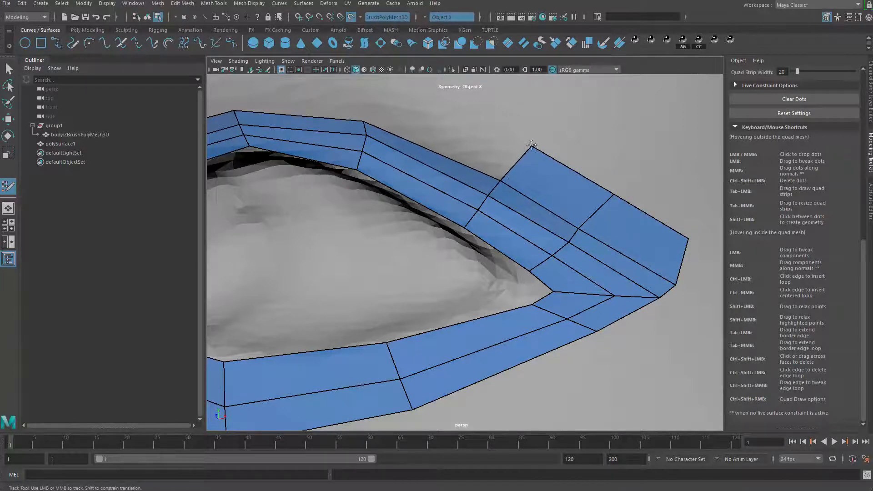
middle_click_drag(509, 182, 553, 220, "alt")
left_click(514, 182, "shift")
middle_click_drag(445, 193, 529, 215, "alt")
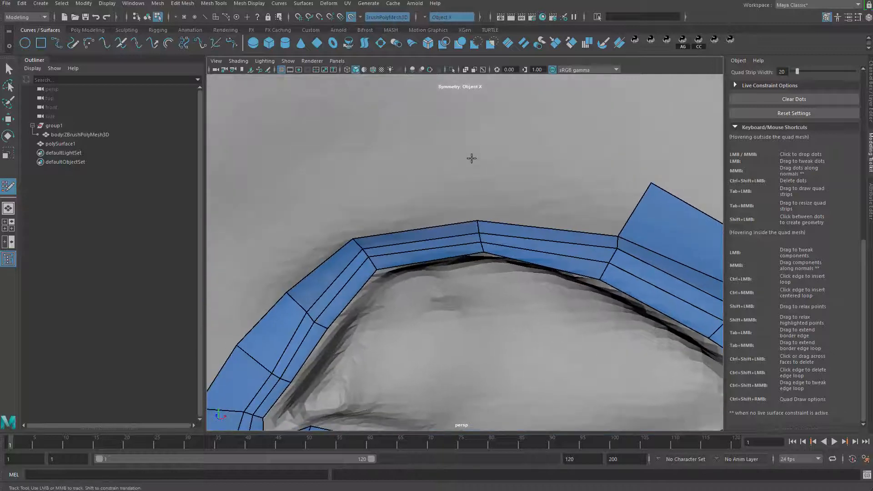
left_click(474, 157)
left_click(507, 185, "shift")
left_click(340, 194)
left_click(398, 204, "shift")
Step: Continue the wide row down past the inner corner and join it to an edge loop inserted across the nose bridge strip
middle_click_drag(293, 227, 462, 167, "alt")
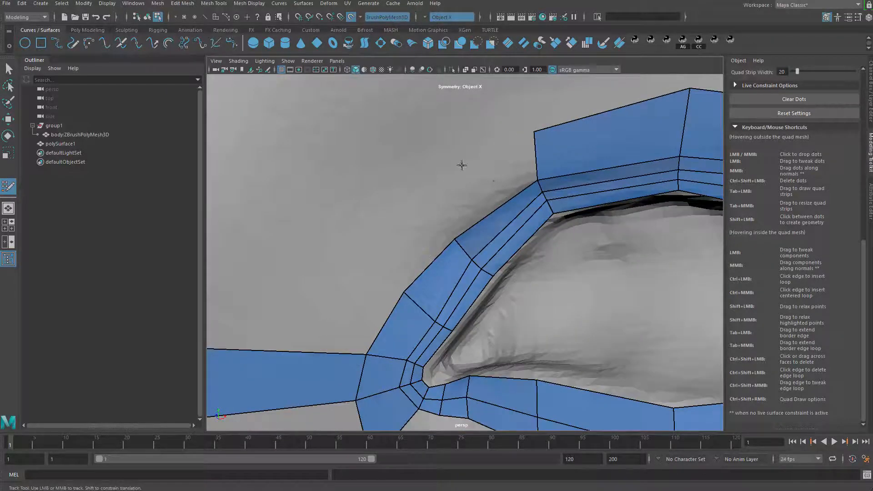
left_click(422, 175)
left_click(468, 187, "shift")
left_click(358, 246)
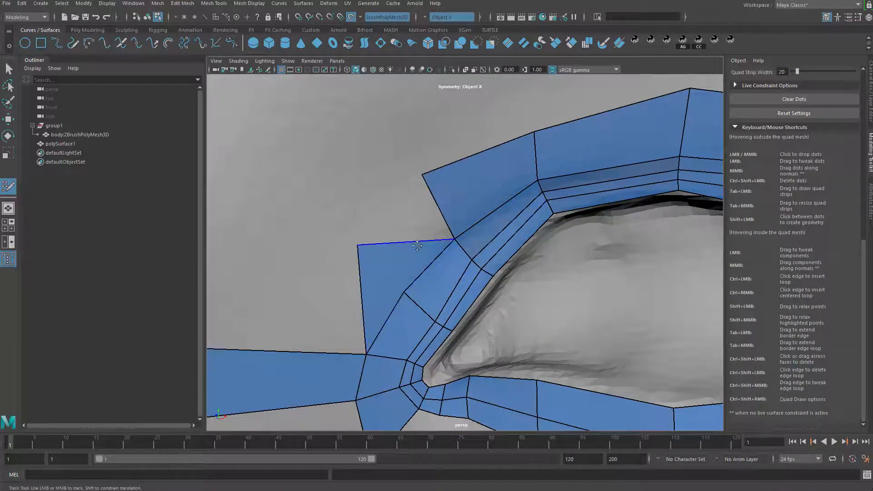
left_click(395, 219, "shift")
left_click(298, 361, "ctrl")
left_click(351, 302, "shift")
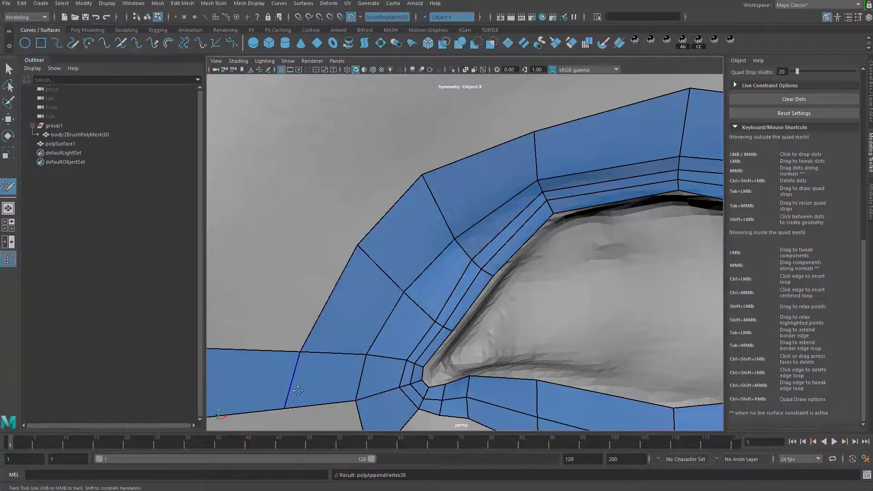
Step: Tweak the points along the new bridge edge and the upper eyelid rows to smooth the loop flow
left_click_drag(286, 405, 293, 404)
left_click_drag(300, 349, 299, 350)
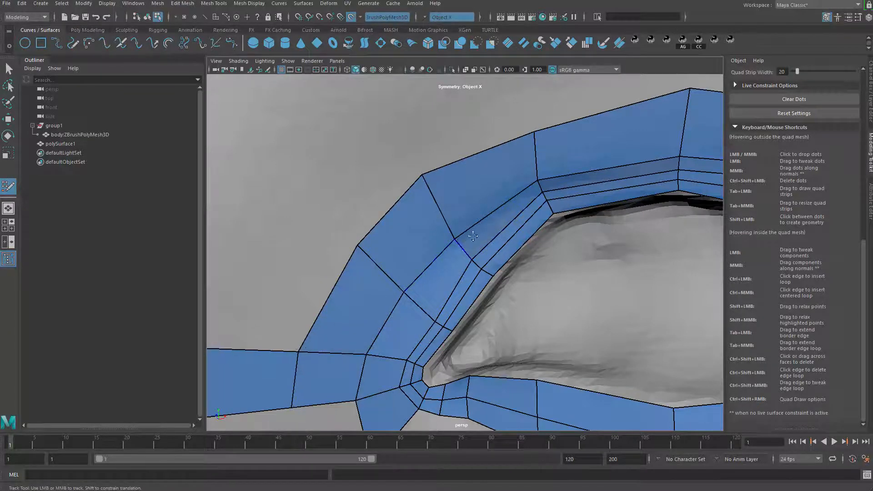
left_click_drag(453, 237, 454, 232)
left_click_drag(540, 177, 540, 173)
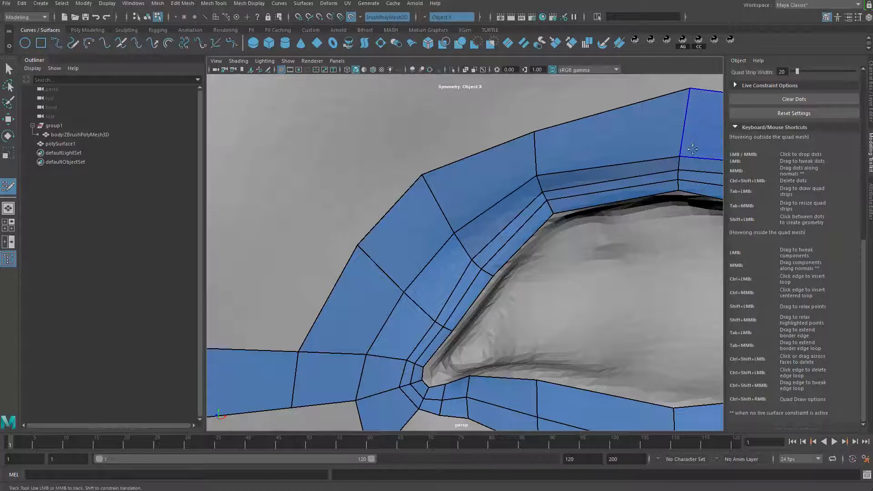
mouse_move(681, 158)
left_mouse_down()
mouse_move(680, 182)
mouse_move(679, 172)
left_mouse_up()
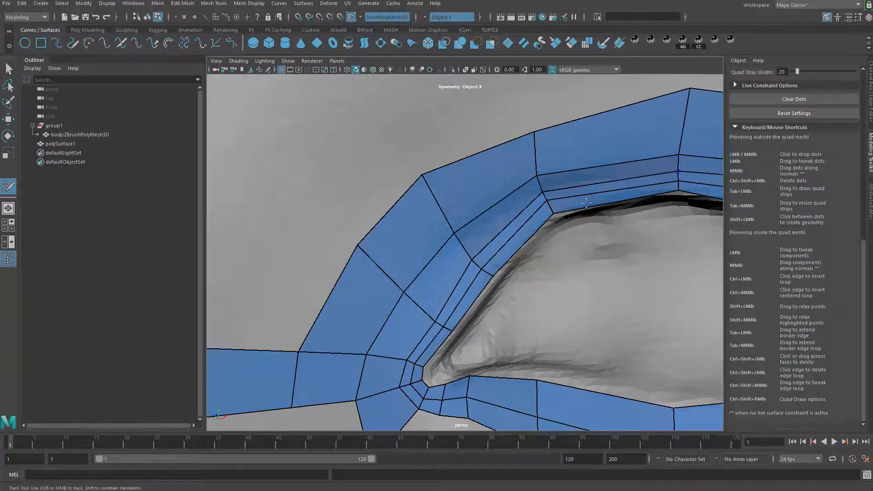
Step: Insert an edge loop along the upper eyelid rows and tweak its points near the inner corner
left_click(540, 185, "ctrl")
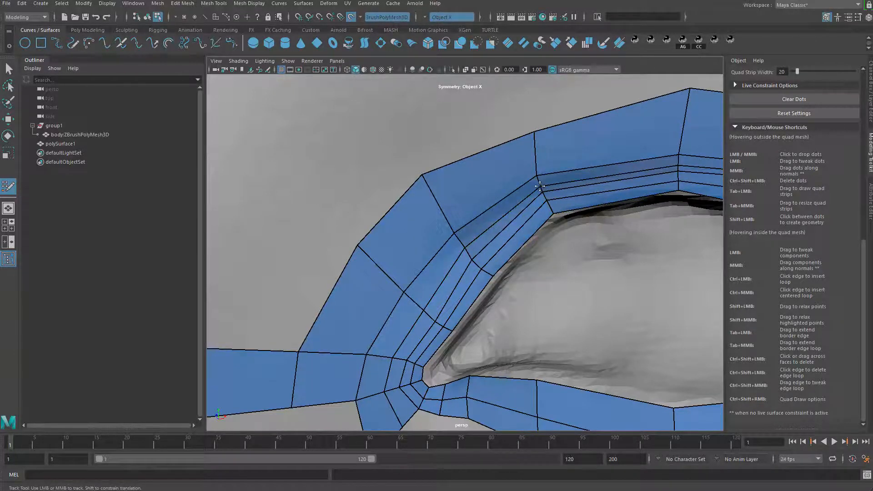
left_click_drag(463, 249, 461, 248)
left_click_drag(421, 320, 417, 318)
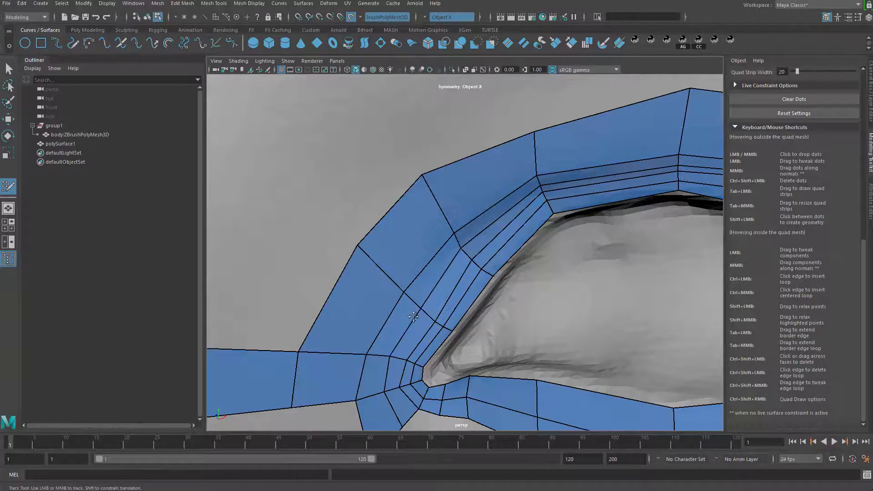
Step: Tweak the end points of the upper eyelid loops around the outer eye corner to even their spacing
middle_click_drag(573, 258, 413, 309, "alt")
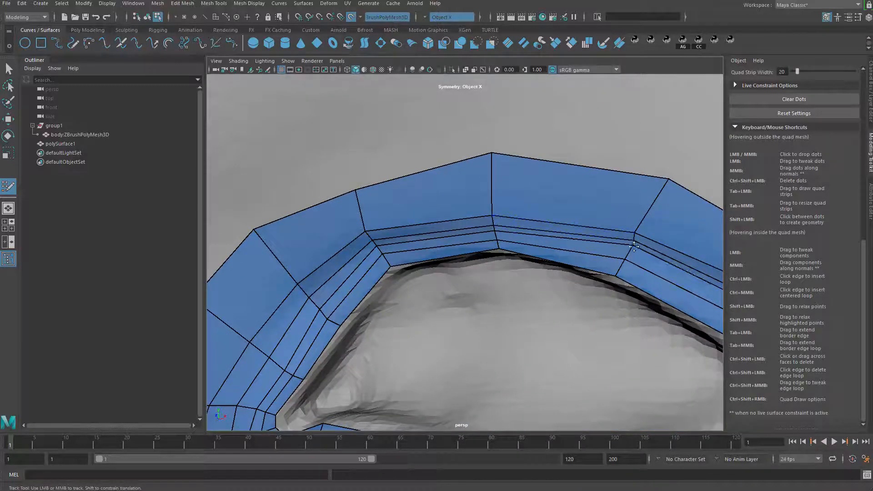
middle_click_drag(634, 246, 419, 175, "alt")
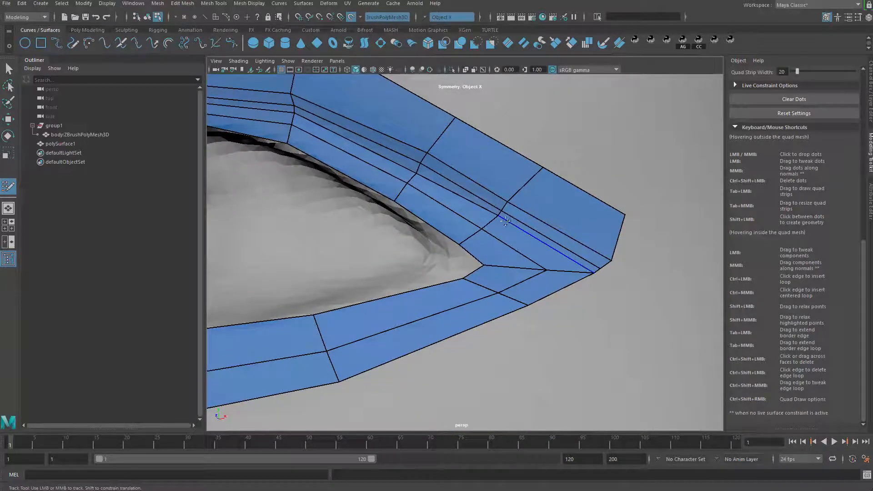
mouse_move(594, 274)
left_mouse_down()
mouse_move(571, 274)
mouse_move(606, 266)
left_mouse_up()
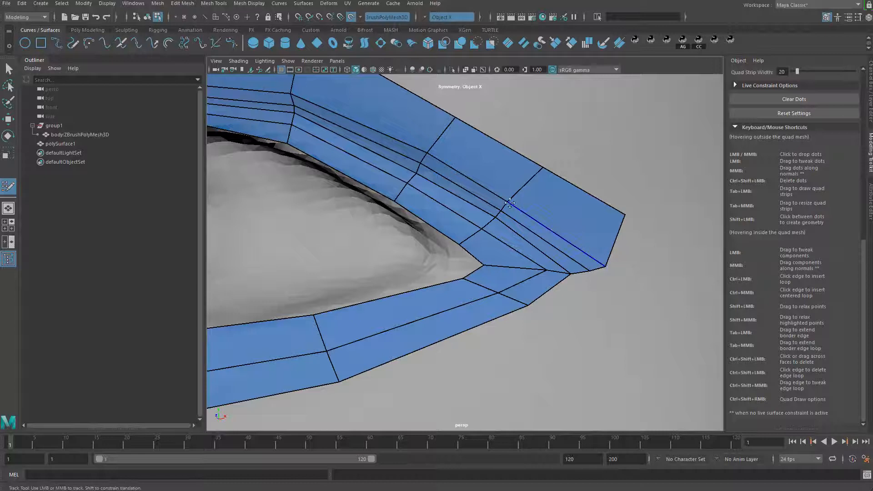
left_click_drag(507, 202, 508, 199)
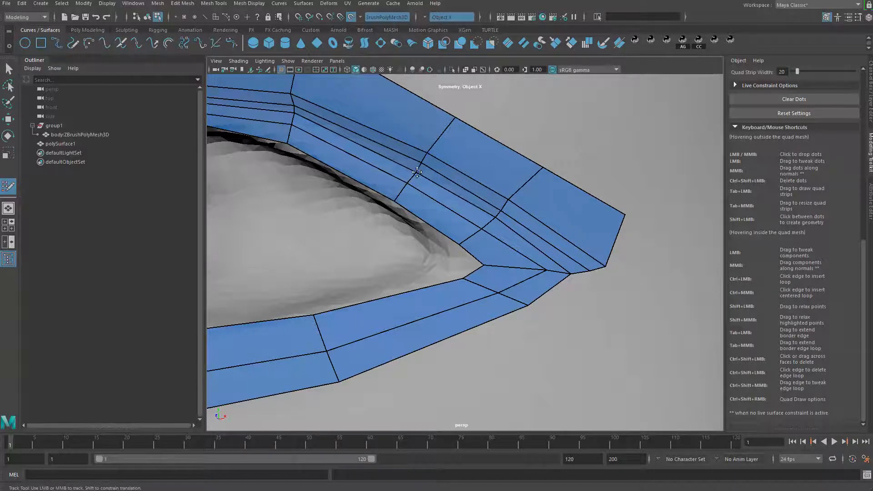
Step: Build quads from below the inner eye corner along the lower side of the bridge strip, inserting a matching edge loop across the strip
right_click_drag(500, 209, 563, 215, "alt")
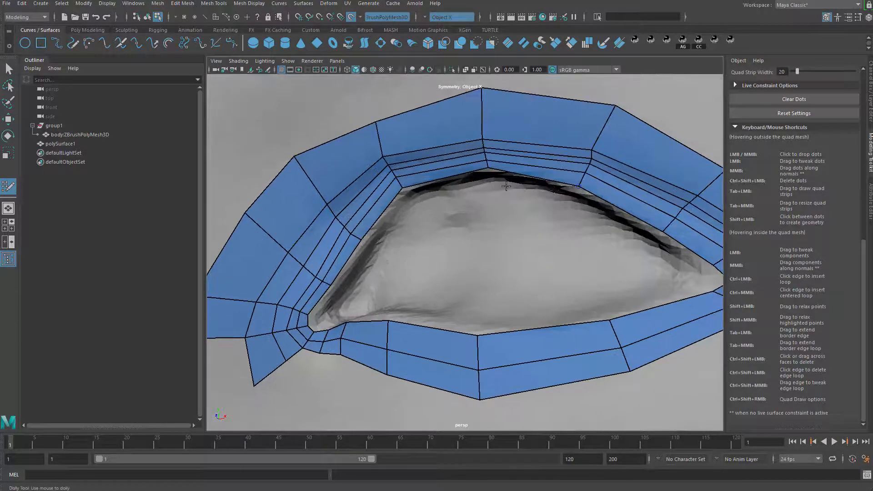
mouse_move(505, 186)
right_mouse_down("alt")
mouse_move(444, 293)
mouse_move(473, 311)
mouse_move(445, 304)
right_mouse_up("alt")
left_click(445, 304)
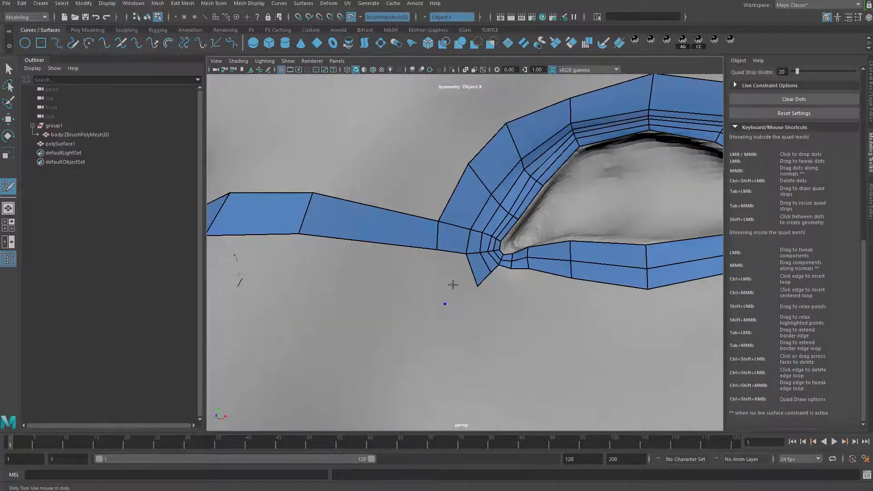
left_click(452, 285, "shift")
left_click(380, 246, "ctrl")
left_click(383, 322)
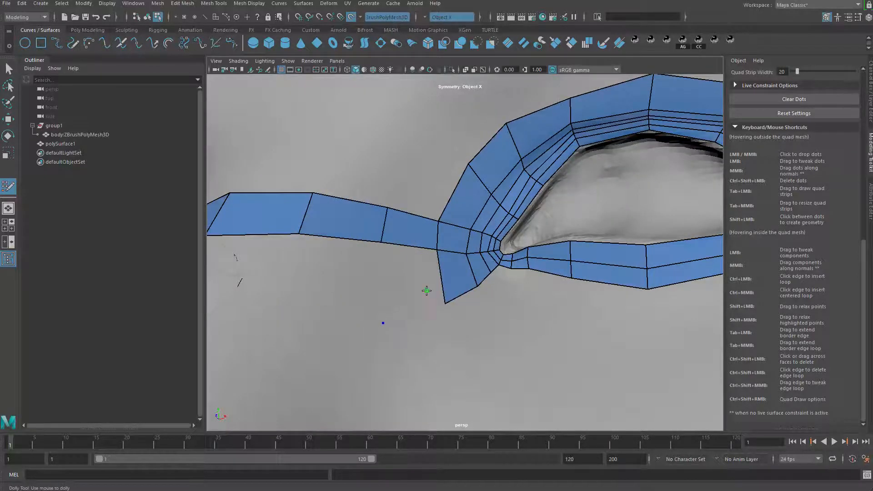
left_click(425, 289, "shift")
left_click(288, 305)
left_click(334, 278, "shift")
left_click_drag(383, 323, 380, 316)
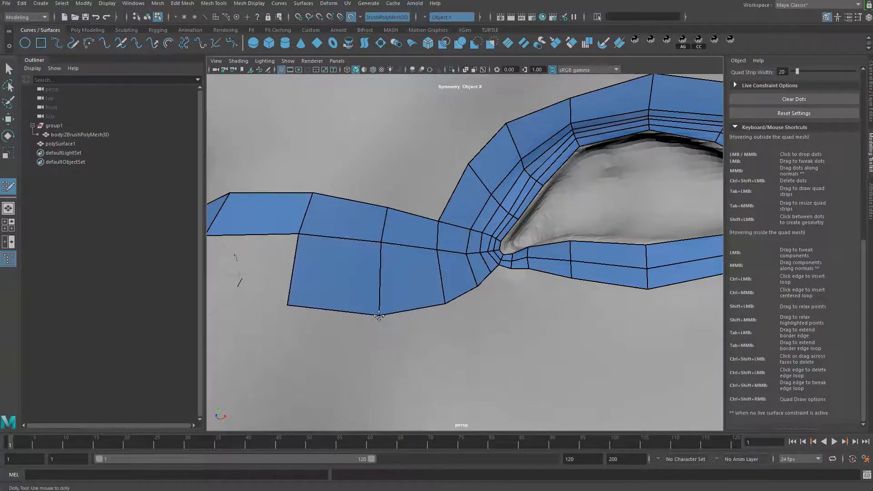
Step: Fill the central gap in the lower nose bridge row to join the two mirrored sides
right_click_drag(380, 316, 387, 141, "alt")
left_click_drag(386, 141, 416, 145, "alt")
right_click_drag(416, 144, 382, 266, "alt")
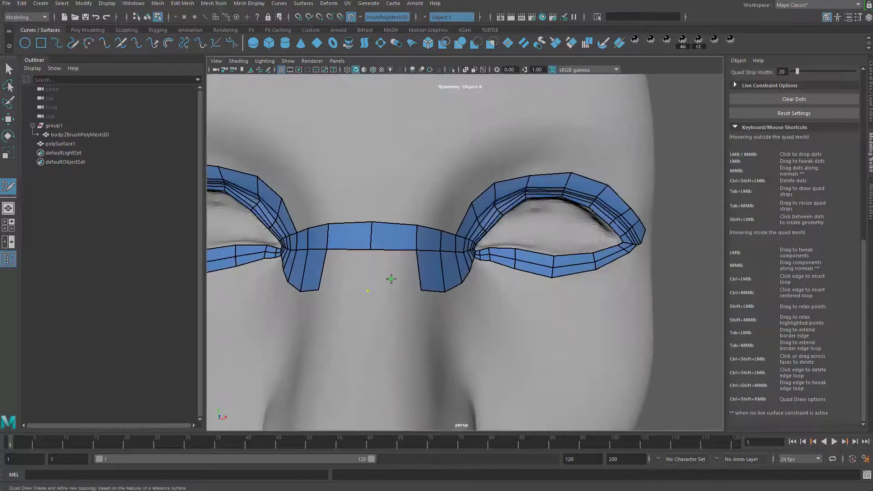
left_click(391, 278, "shift")
left_click_drag(420, 289, 354, 264)
Step: Insert a vertical edge loop through both bridge rows beside the nose's centre and tweak its points
right_click_drag(354, 263, 347, 119, "alt")
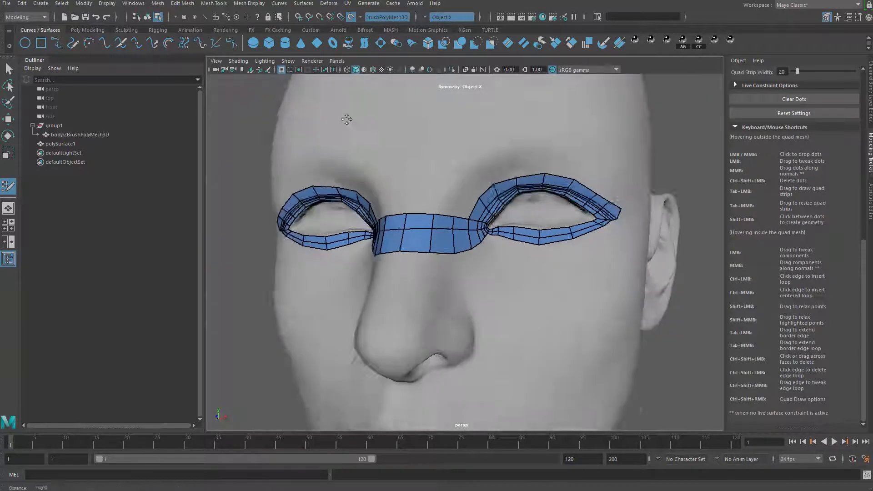
left_click_drag(346, 119, 464, 219, "alt")
right_click_drag(464, 218, 477, 282, "alt")
left_click_drag(478, 282, 488, 277, "alt")
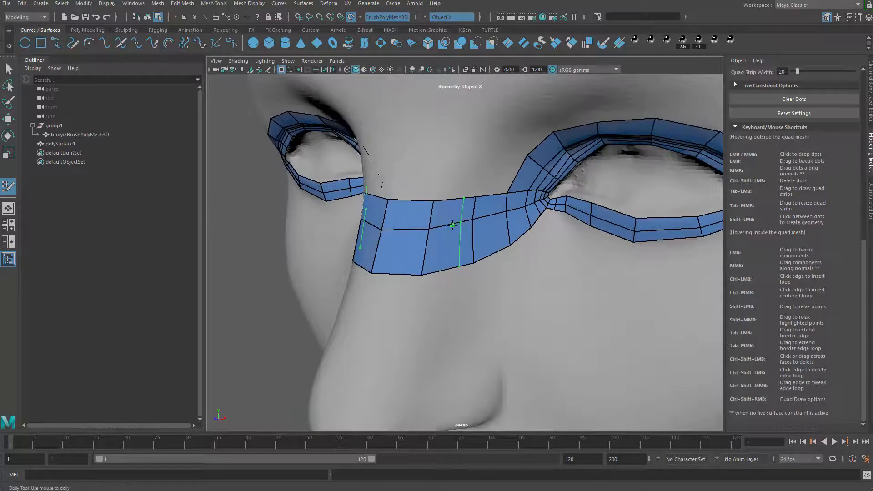
left_click(440, 232, "ctrl")
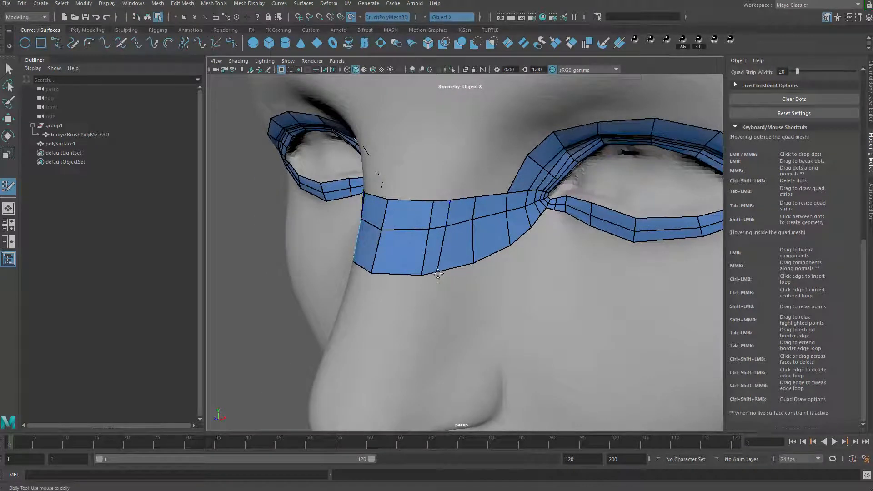
left_click_drag(431, 258, 414, 197, "alt")
left_click_drag(425, 228, 422, 227)
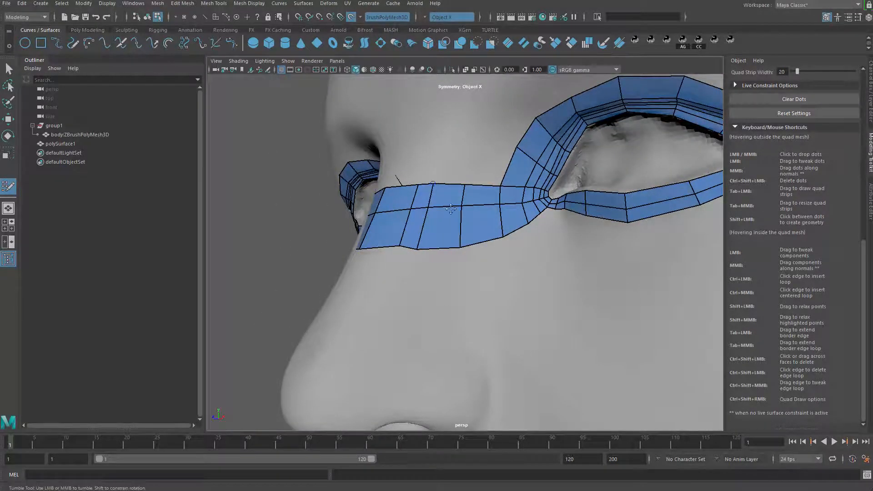
scroll(450, 209, "down", 3)
scroll(441, 316, "up", 2)
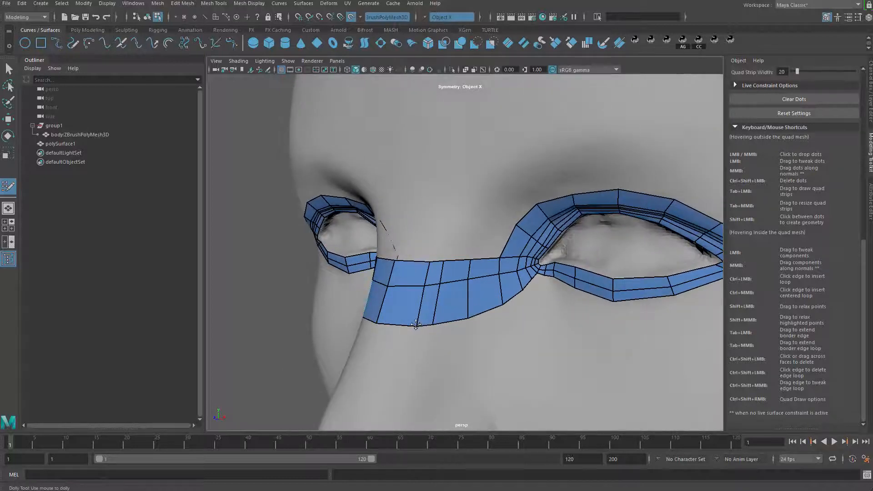
scroll(450, 257, "down", 3)
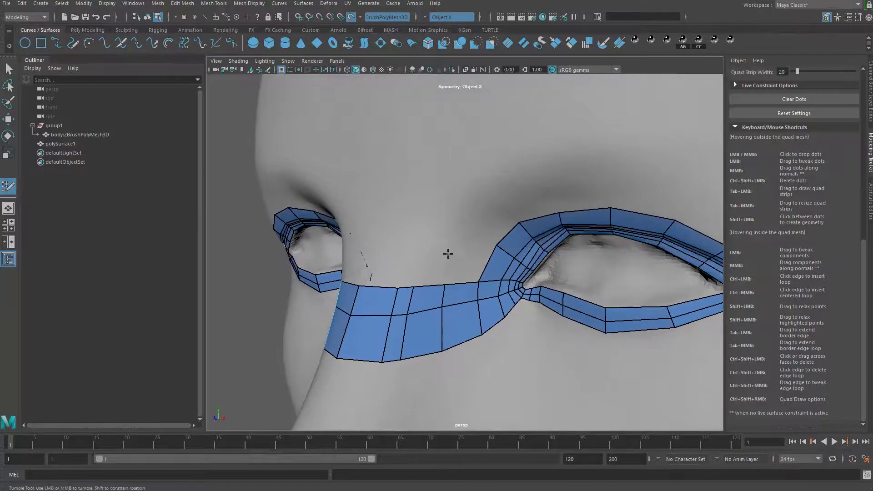
Step: Build another row of quads outside the upper eyelid from the bridge strip up to the top of the eye
middle_click_drag(446, 253, 429, 283, "alt")
left_click_drag(427, 286, 432, 261, "alt")
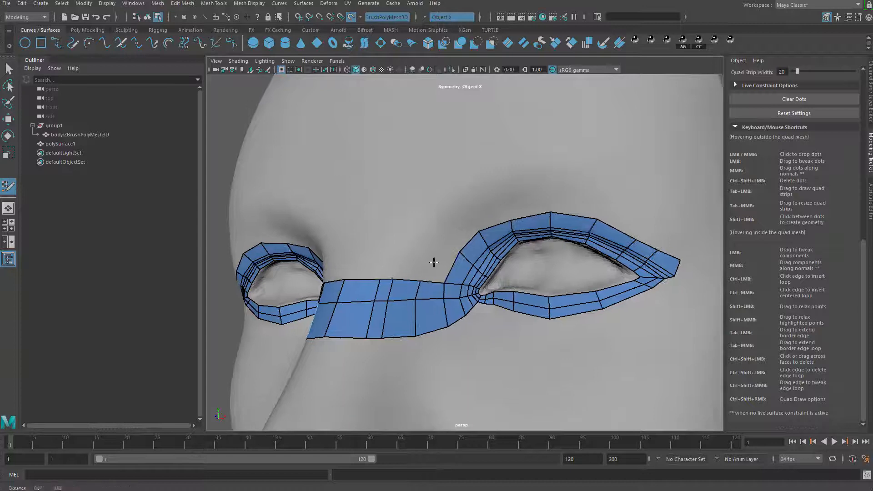
scroll(430, 255, "up", 3)
left_click(427, 231)
left_click(430, 253, "shift")
left_click(468, 197)
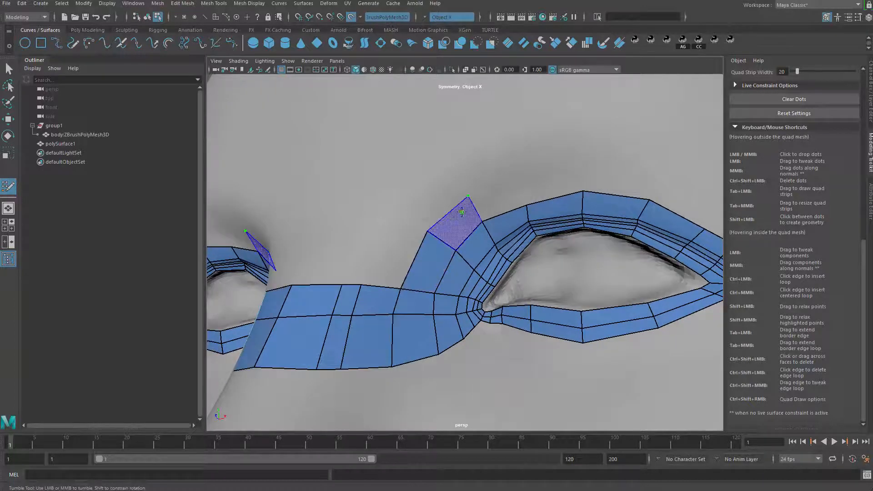
left_click(464, 203, "shift")
left_click(528, 170)
left_click(523, 179, "shift")
left_click(585, 157)
left_click(585, 159, "shift")
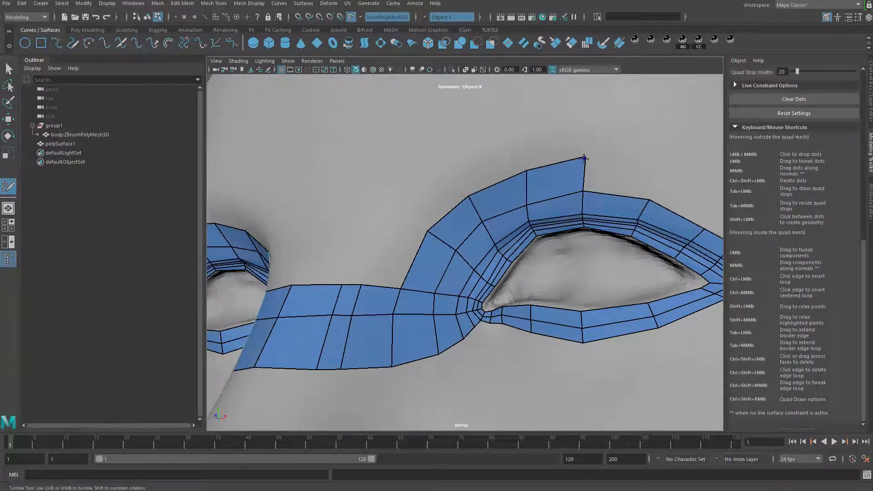
left_click_drag(586, 158, 584, 162)
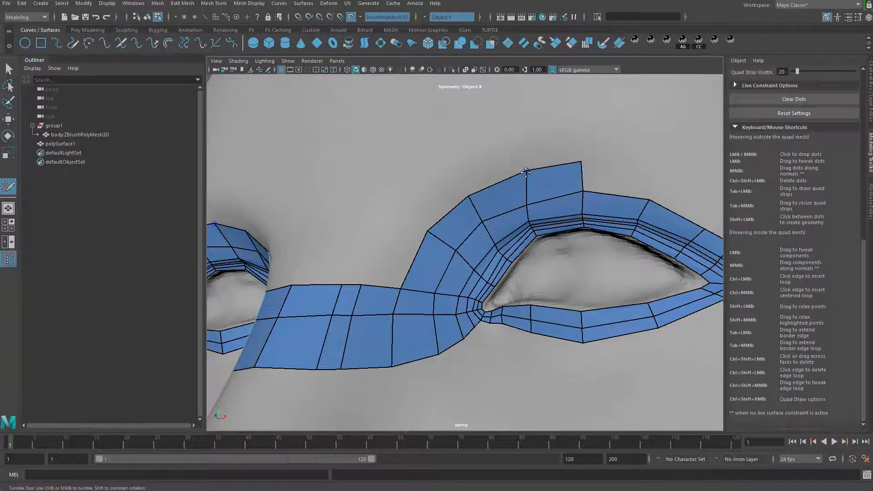
Step: Continue the outer upper eyelid row from the top of the eye down to the outer corner
middle_click_drag(655, 166, 534, 191, "alt")
left_click(523, 190)
left_click(522, 192, "shift")
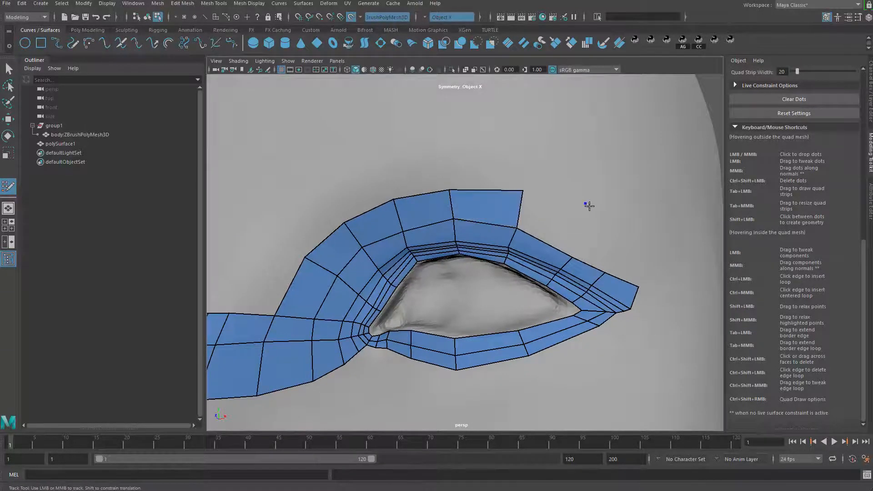
left_click(588, 205, "shift")
left_click(628, 226)
left_click(614, 233, "shift")
left_click(674, 246)
left_click(640, 290, "shift")
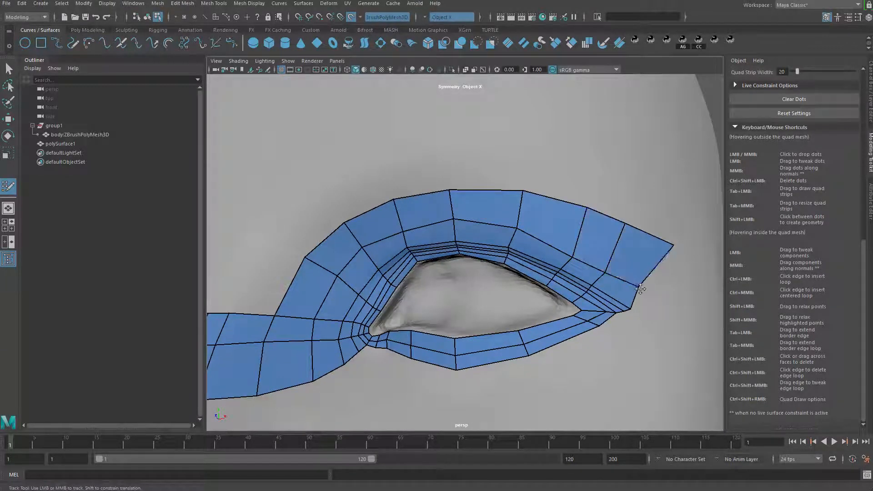
Step: Build a further row of brow quads from the bridge strip up and over the top of the eye
right_click_drag(636, 291, 501, 296, "alt")
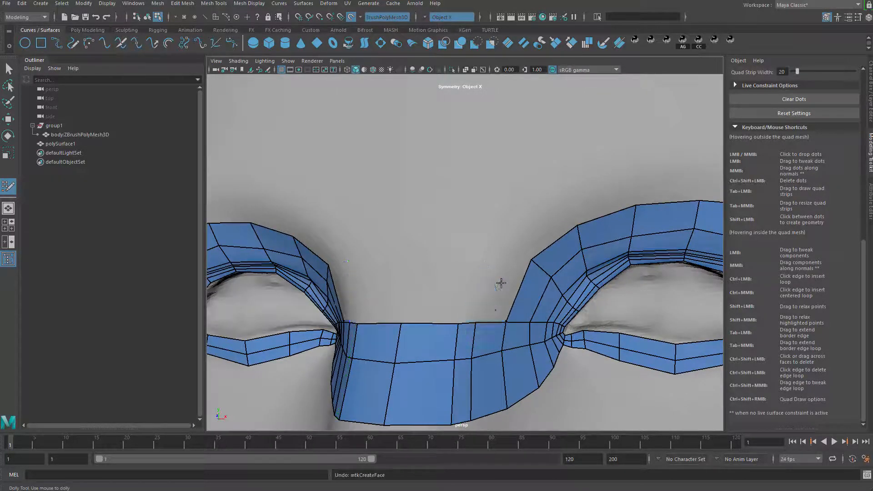
left_click(503, 278, "shift")
left_click(551, 209)
left_click(555, 207, "shift")
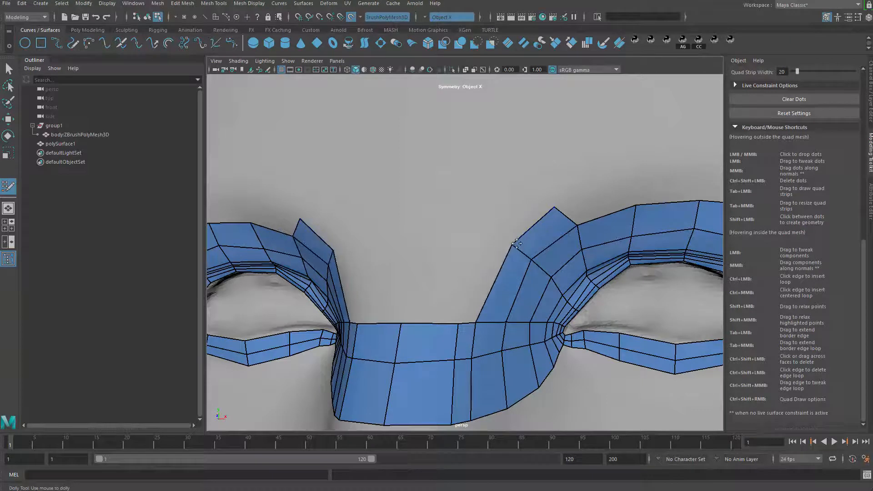
left_click(612, 199, "shift")
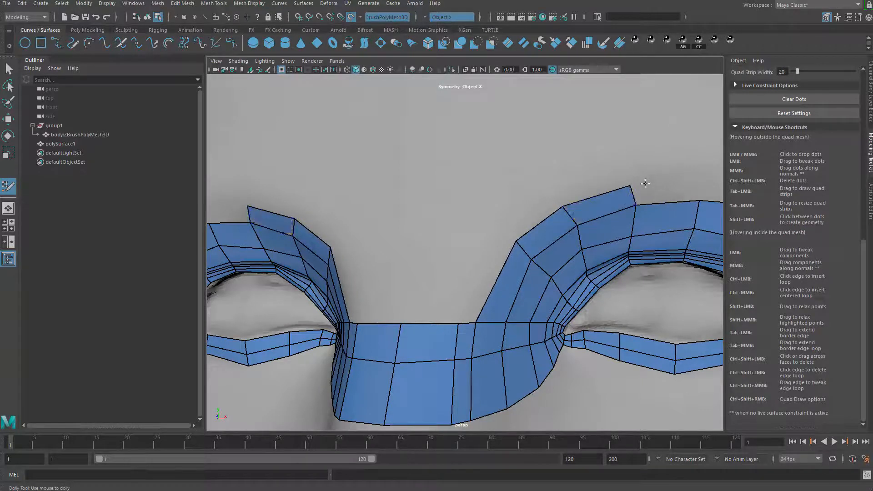
middle_click_drag(645, 183, 565, 189, "alt+shift")
left_click(571, 177)
left_click(541, 192, "shift")
left_click(642, 183)
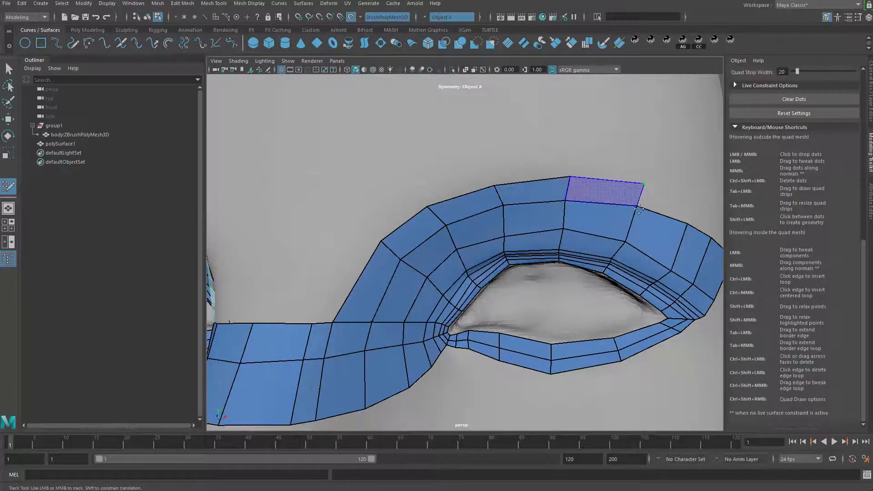
left_click(615, 195, "shift")
Step: Tweak the border points of the previous eyelid row toward the outer corner to even its width
left_click_drag(638, 207, 635, 216)
left_click_drag(687, 223, 682, 236)
middle_click_drag(659, 255, 591, 257, "alt")
left_click_drag(605, 241, 632, 283)
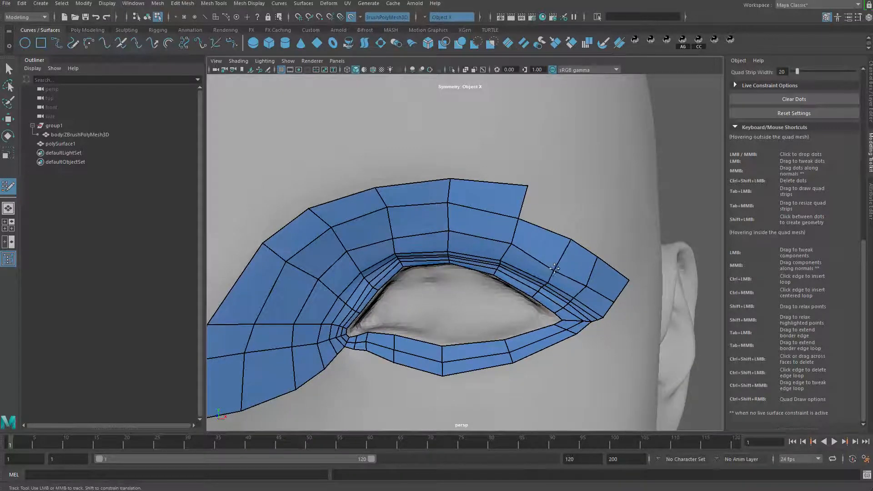
Step: Extend the outermost brow row with three quads down to the outer eye corner
left_click(574, 196)
left_click(614, 219, "shift")
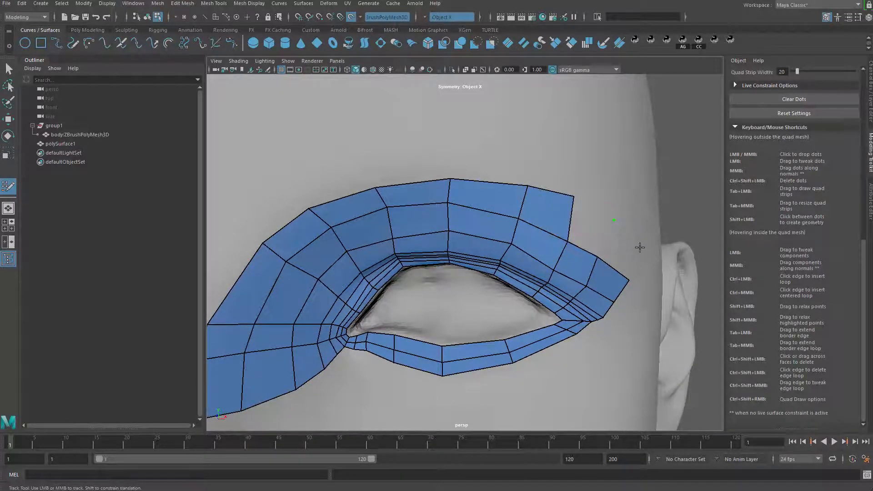
left_click(644, 245)
left_click(594, 228, "shift")
left_click(622, 246, "shift")
Step: Tweak and relax the points of the two outermost rows above the outer half of the eye
left_click_drag(614, 219, 613, 225)
left_click_drag(566, 242, 562, 243)
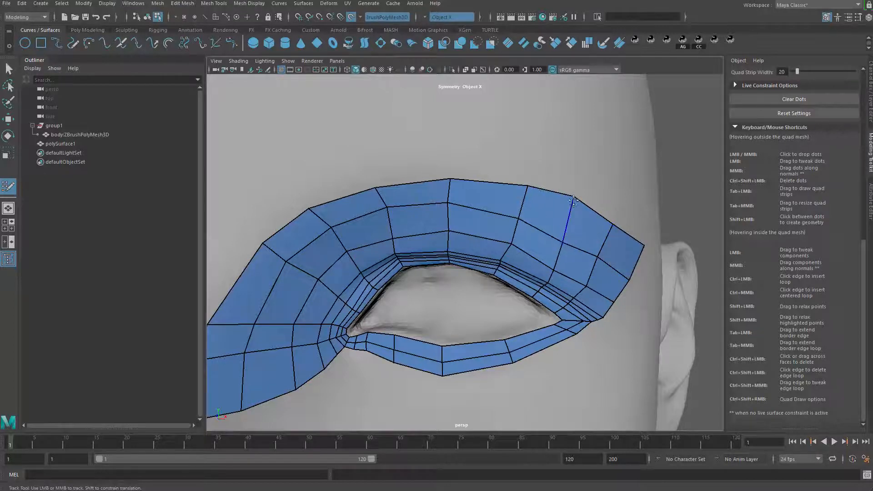
left_click_drag(573, 197, 572, 201)
mouse_move(565, 246)
left_mouse_down("shift")
mouse_move(559, 264)
mouse_move(563, 257)
mouse_move(515, 223)
left_mouse_up("shift")
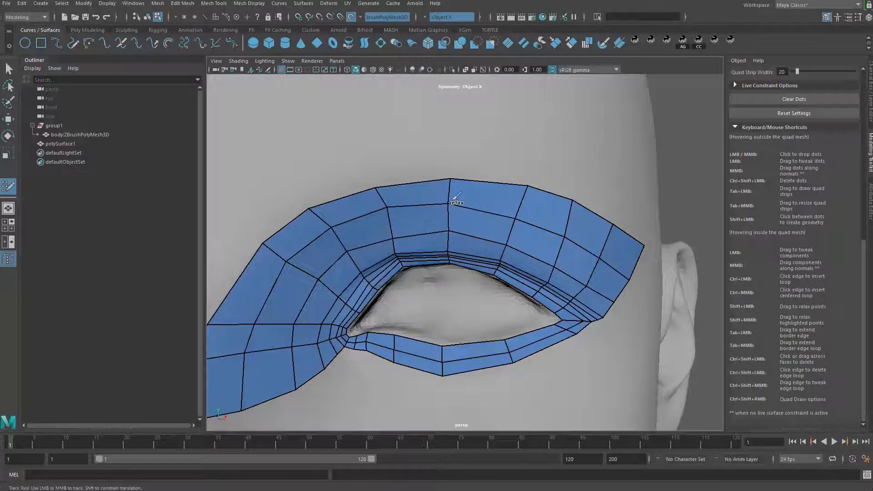
Step: Fill the gap above the nose bridge strip with quads connecting the mirrored brow rows
middle_click_drag(357, 162, 559, 146, "alt")
right_click_drag(559, 145, 391, 290, "alt")
middle_click_drag(391, 291, 387, 298, "alt")
right_click_drag(387, 298, 460, 325, "alt")
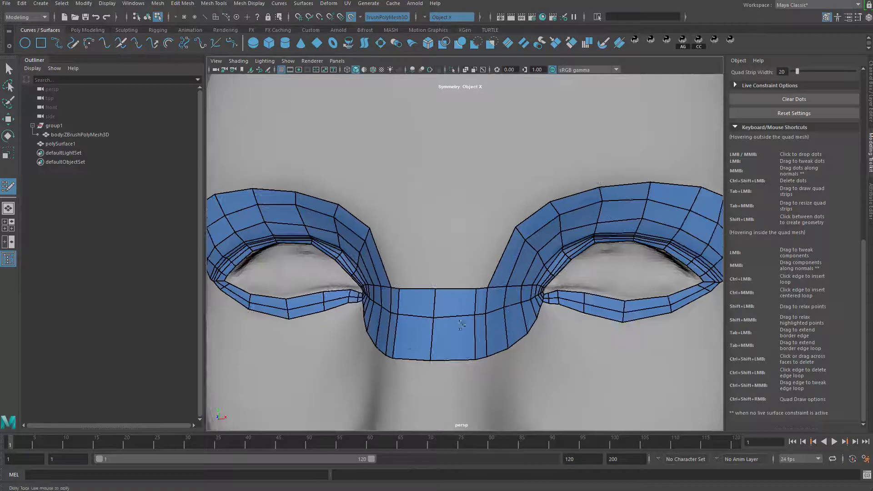
mouse_move(463, 216)
left_mouse_down()
mouse_move(450, 236)
mouse_move(493, 235)
mouse_move(452, 211)
mouse_move(498, 214)
mouse_move(475, 211)
left_mouse_up()
left_click(474, 230, "shift")
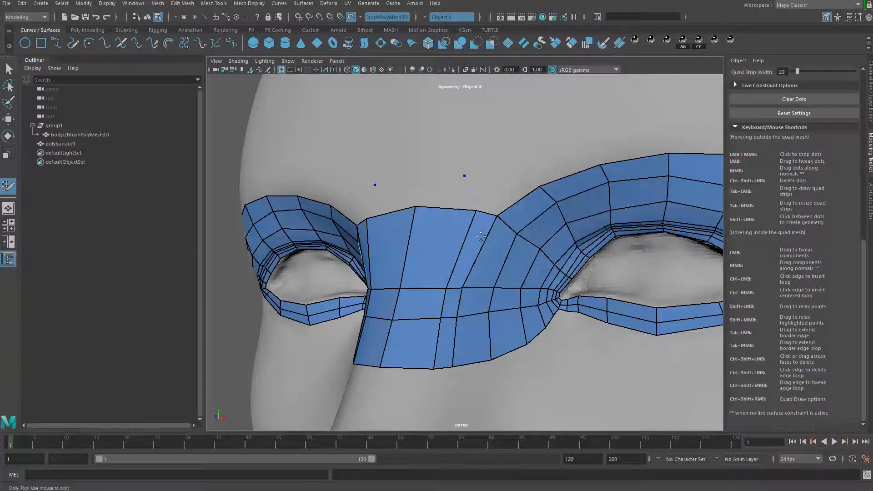
Step: Add a row of quads above the new bridge patch out to the inner end of the brow row, adjusting the patch's top point
left_click_drag(476, 211, 460, 208)
left_click(439, 189, "shift")
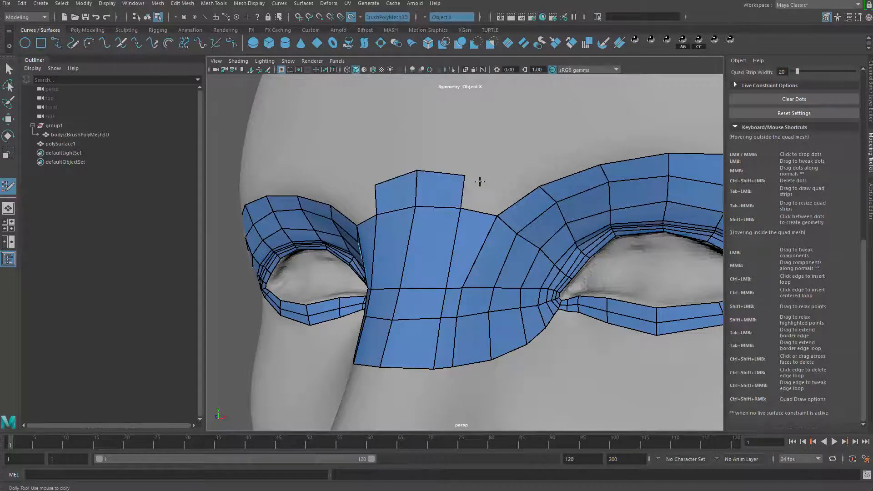
left_click(480, 188, "shift")
left_click(510, 182, "shift")
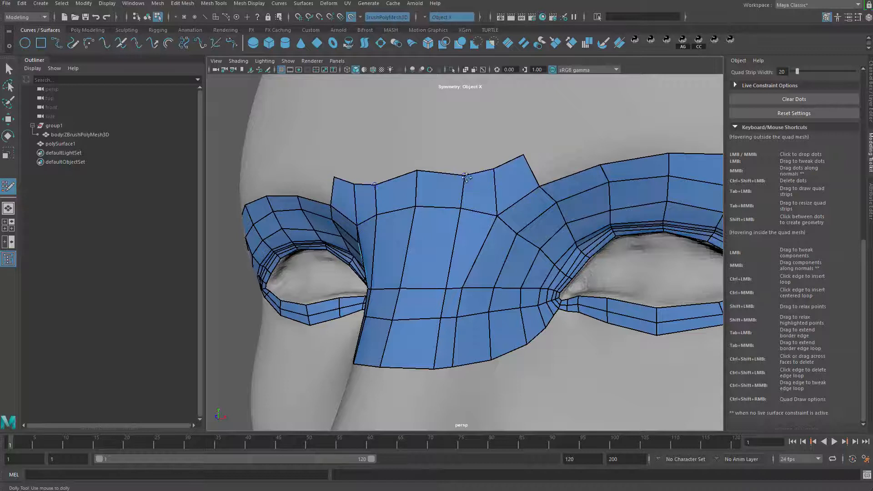
Step: Relax the points along the upper rows and lower border of the nose bridge patch to even out its quads
mouse_move(472, 180)
left_mouse_down("shift")
mouse_move(460, 172)
mouse_move(455, 191)
mouse_move(419, 210)
mouse_move(422, 177)
left_mouse_up("shift")
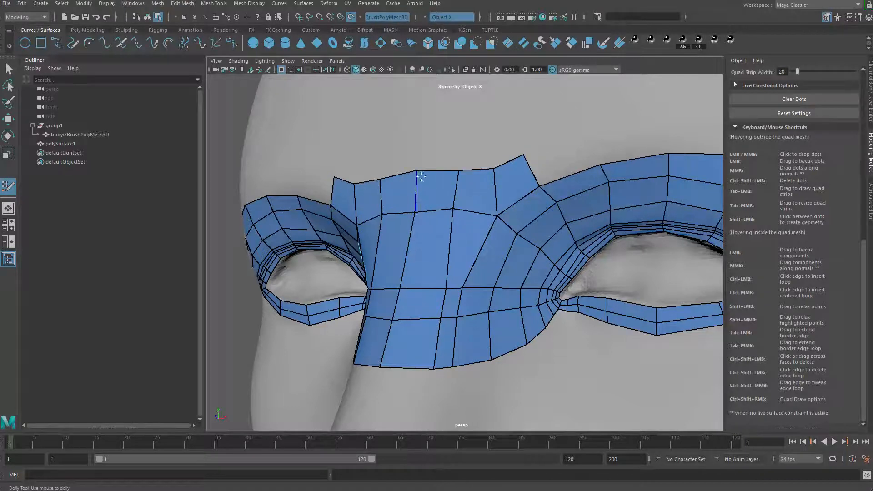
left_click_drag(498, 219, 454, 220, "shift")
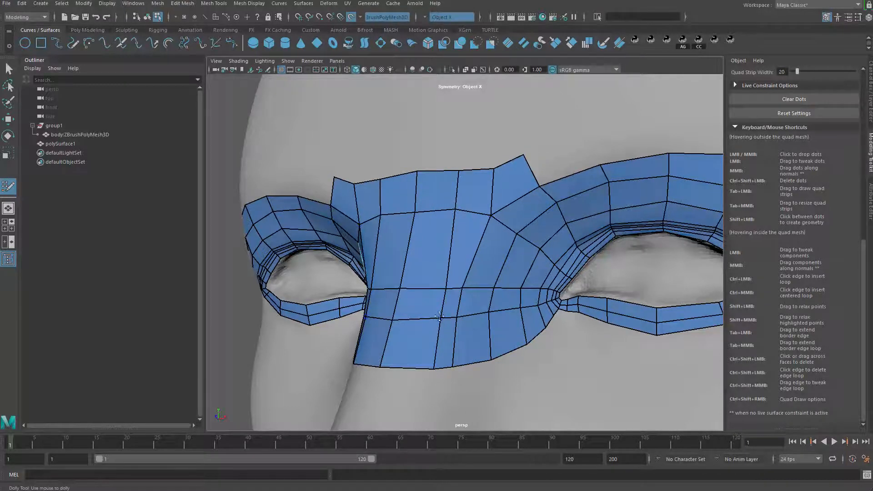
left_click_drag(438, 356, 424, 369, "shift")
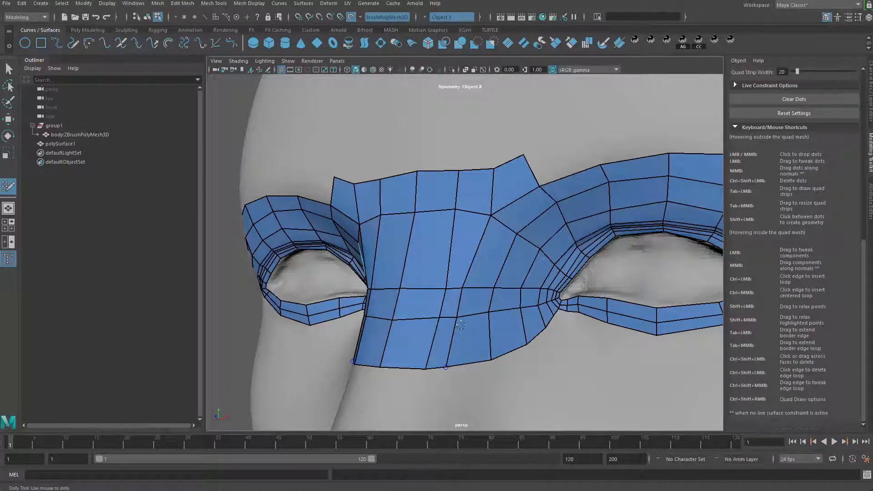
left_click_drag(455, 208, 452, 210, "shift")
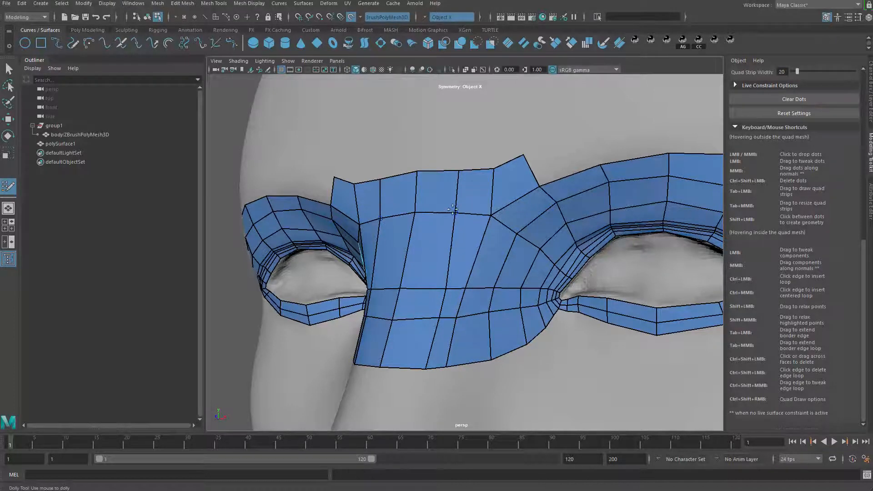
Step: Adjust the inner end points of the outermost brow row and add another quad outward above the brow
left_click_drag(520, 154, 533, 151)
mouse_move(540, 186)
left_mouse_down()
mouse_move(547, 181)
mouse_move(557, 205)
left_mouse_up()
left_click(592, 133)
left_click(574, 154, "shift")
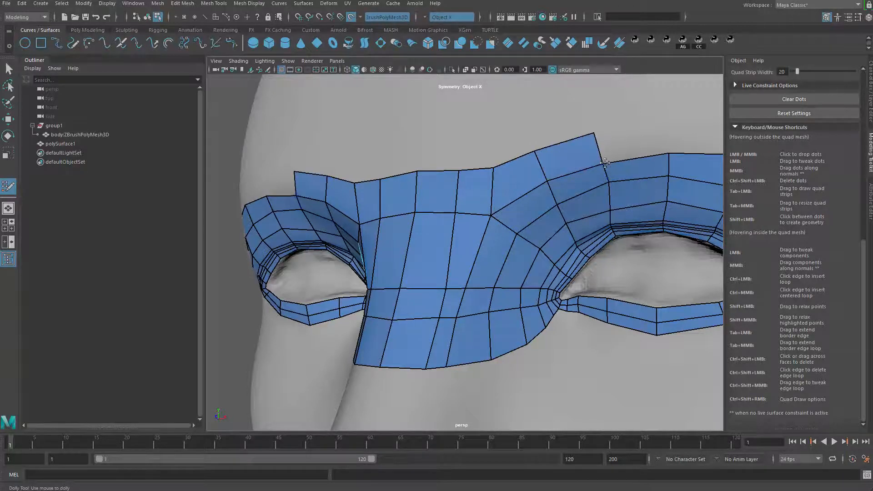
Step: Delete the surplus edge loop near the inner end of the brow and refit the quad above it with an adjusted border point
right_click_drag(602, 184, 456, 241, "alt")
left_click_drag(455, 241, 498, 276, "alt")
right_click_drag(498, 276, 539, 259, "alt")
left_click_drag(534, 225, 489, 207, "alt")
left_click(489, 195, "ctrl+shift")
left_click_drag(474, 176, 477, 165)
left_click(500, 160, "shift")
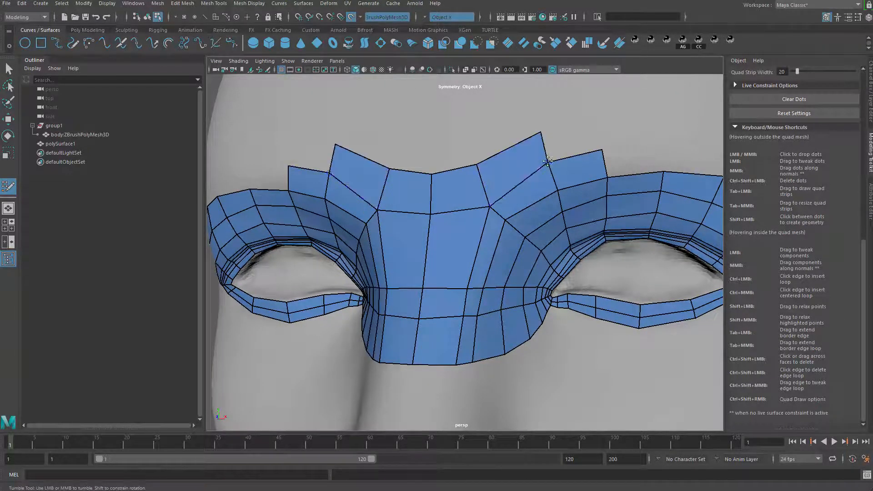
Step: Tweak the border points of the new quads above the nose bridge and inner brow
left_click_drag(605, 152, 605, 159)
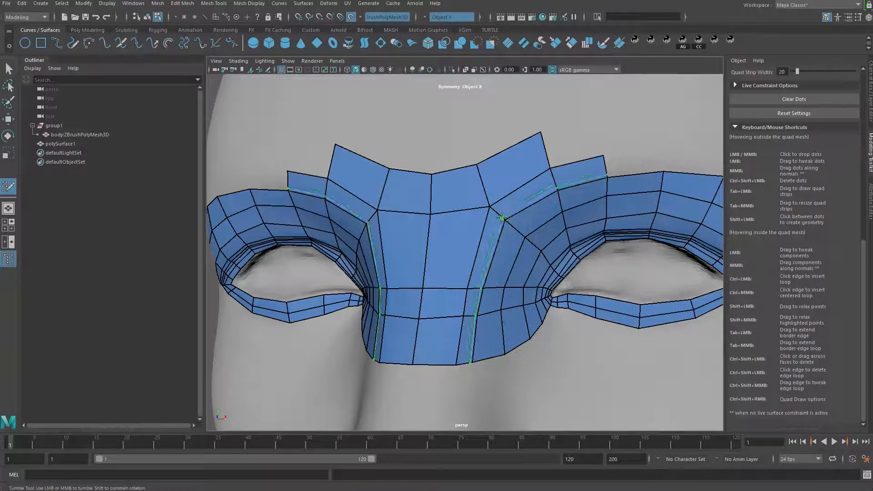
left_click_drag(478, 164, 482, 164)
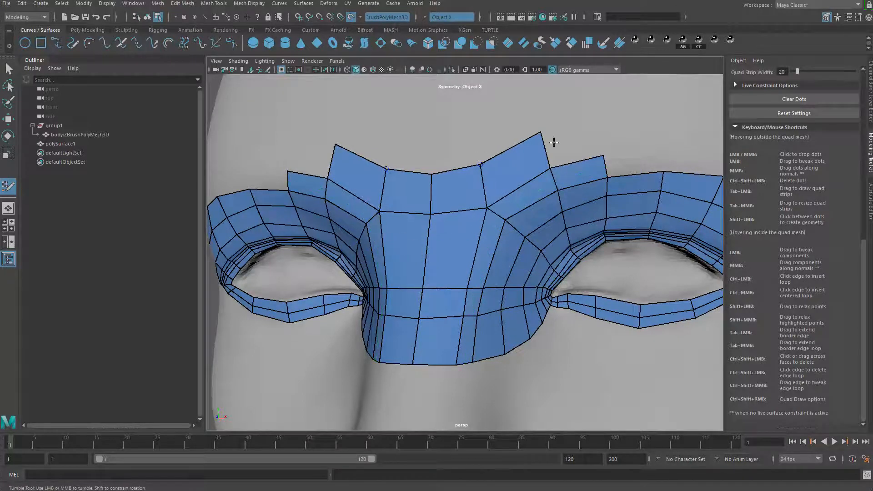
left_click_drag(548, 169, 548, 172)
left_click_drag(539, 132, 540, 133)
Step: Extend the brow row outward with a quad, add three quads above it, and adjust the new row's outer end point
middle_click_drag(658, 169, 564, 209, "alt")
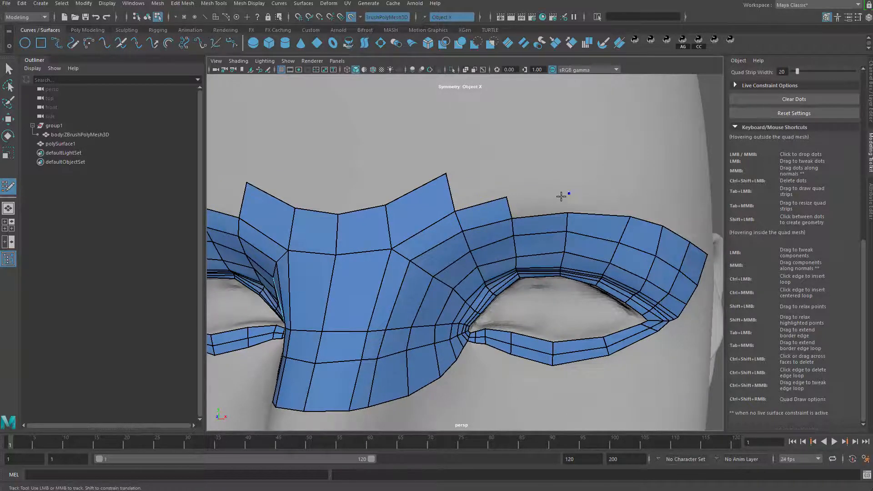
left_click_drag(635, 186, 577, 200, "alt")
left_click(578, 198, "shift")
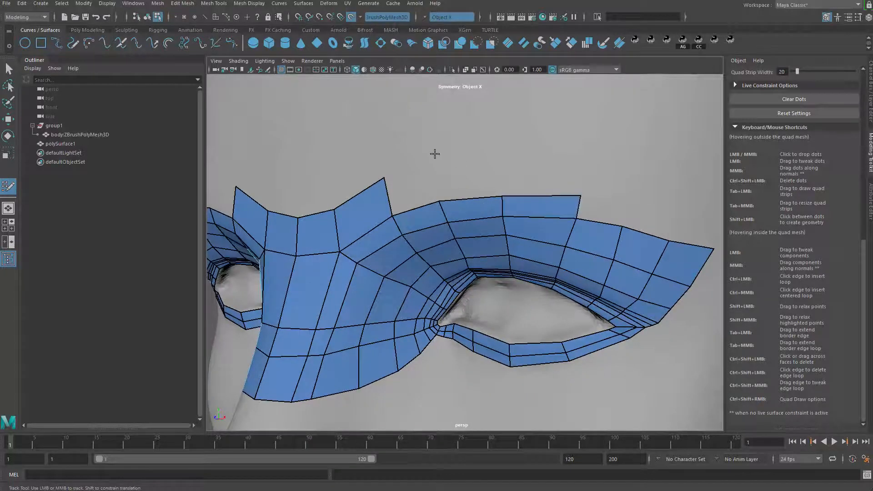
left_click(435, 154, "shift")
left_click(510, 147, "shift")
left_click(573, 150, "shift")
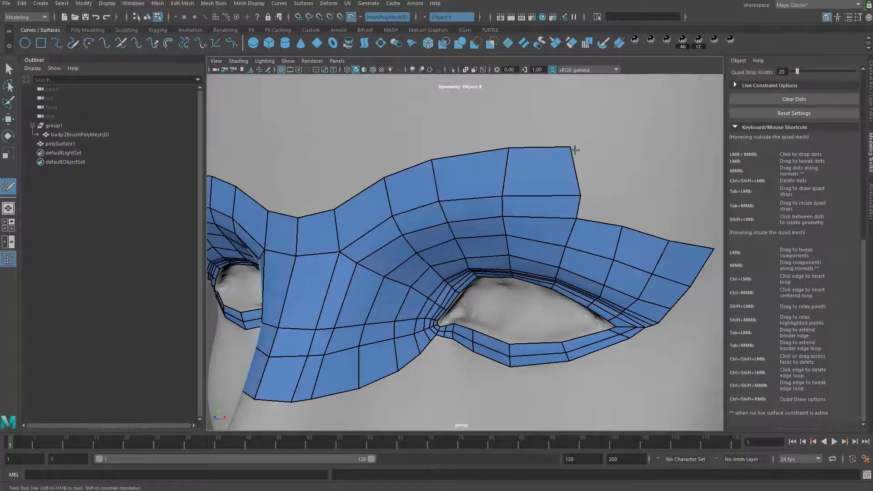
left_click_drag(575, 150, 583, 157)
left_click_drag(551, 215, 477, 183, "alt")
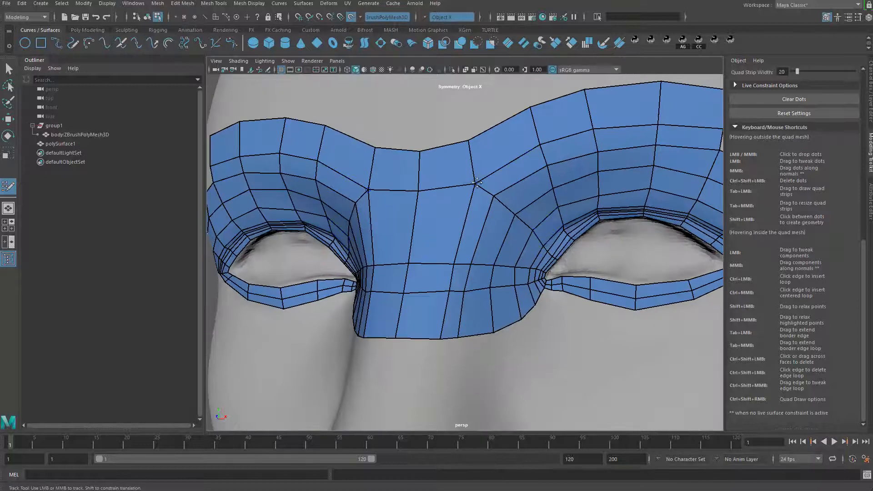
mouse_move(501, 266)
left_mouse_down("alt")
mouse_move(448, 300)
mouse_move(486, 180)
mouse_move(487, 143)
left_mouse_up("alt")
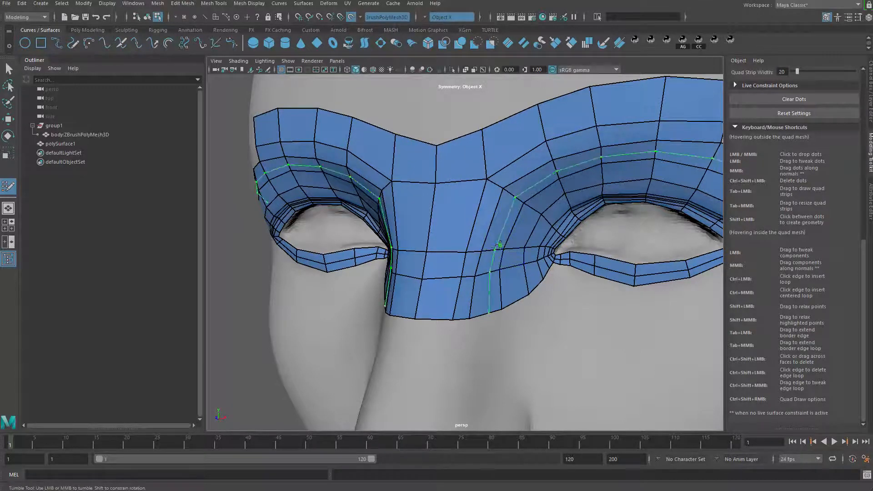
mouse_move(483, 222)
left_mouse_down("ctrl+shift")
mouse_move(509, 231)
mouse_move(556, 187)
mouse_move(629, 150)
mouse_move(705, 145)
mouse_move(464, 296)
mouse_move(540, 256)
left_mouse_up("ctrl+shift")
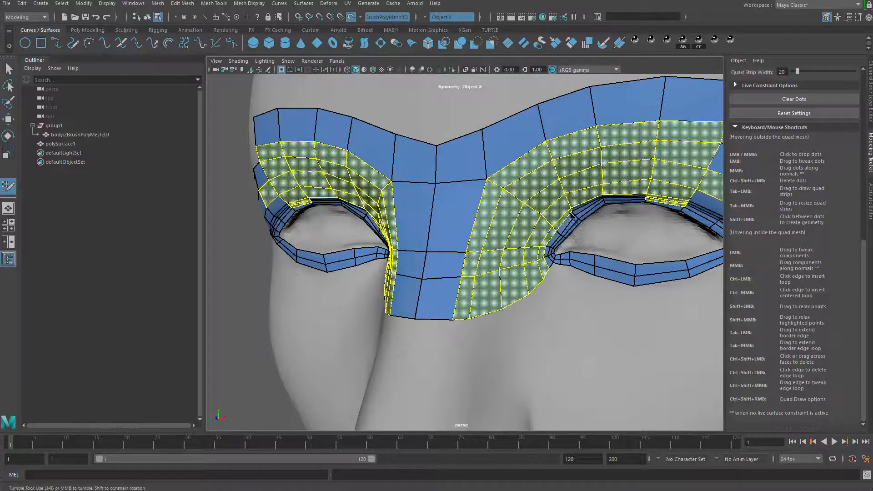
left_click_drag(571, 216, 573, 181, "ctrl+shift")
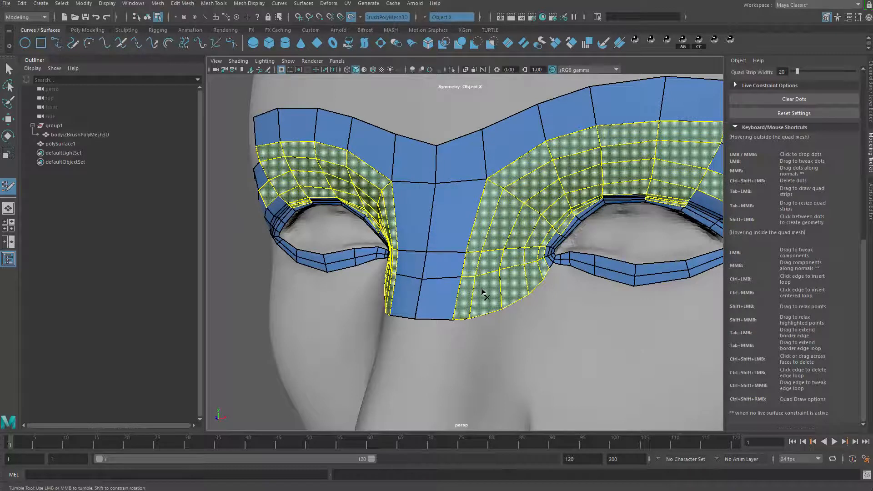
left_click_drag(484, 295, 484, 294, "ctrl+shift")
key("ctrl+z")
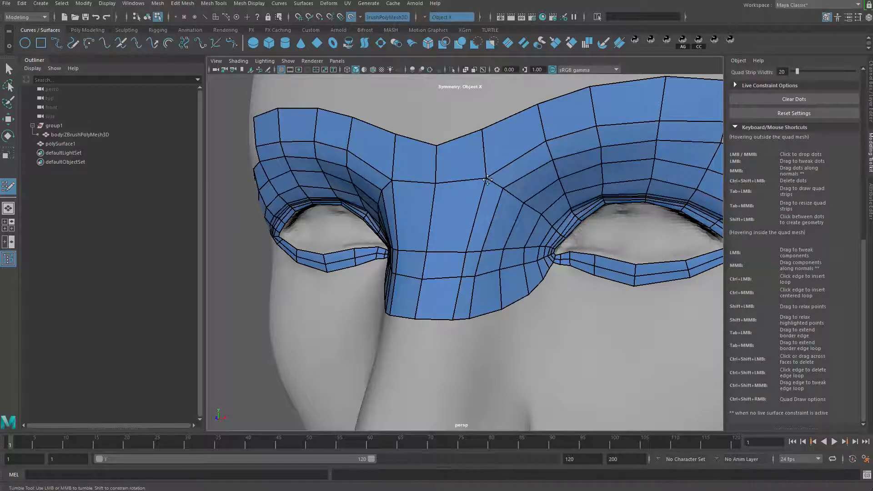
Step: Relax the top border of the nose bridge and move the patch's middle row of points upward to even the spacing
left_click_drag(484, 133, 435, 136, "shift")
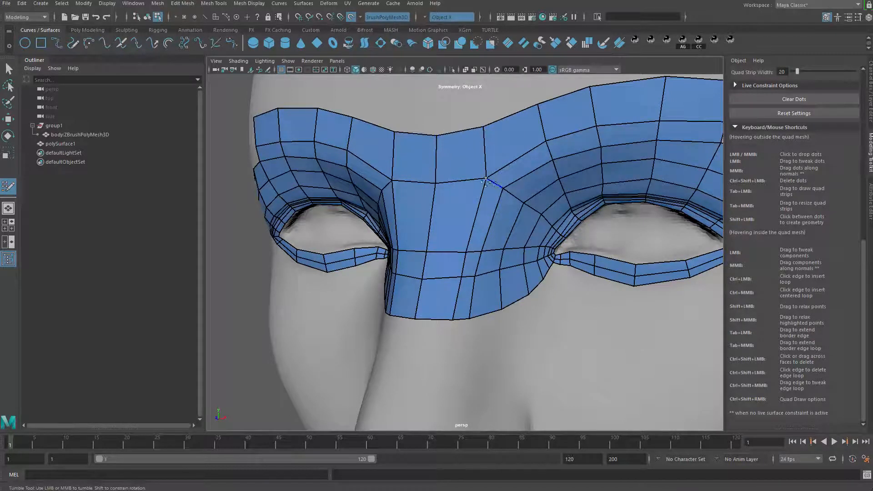
mouse_move(444, 293)
left_mouse_down("ctrl+shift")
mouse_move(458, 168)
mouse_move(571, 120)
mouse_move(654, 107)
mouse_move(619, 158)
left_mouse_up("ctrl+shift")
key("ctrl+z")
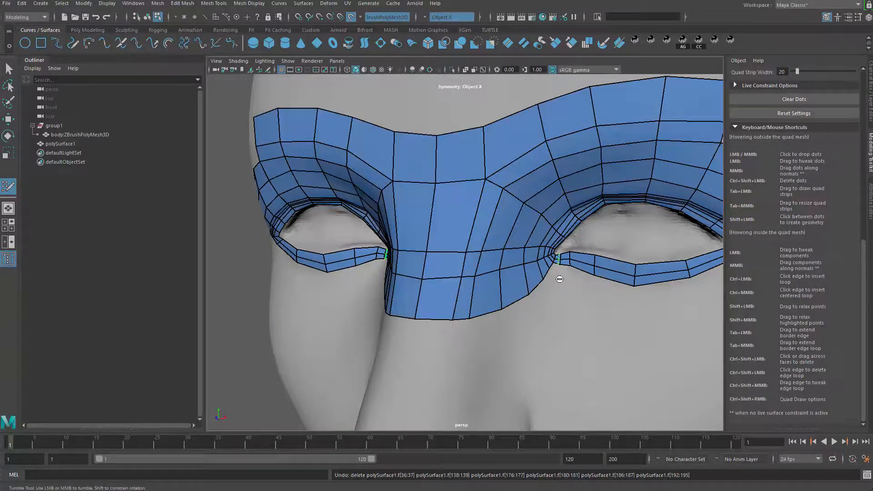
mouse_move(510, 322)
left_mouse_down("alt")
mouse_move(519, 319)
mouse_move(504, 331)
left_mouse_up("alt")
scroll(504, 331, "down", 2)
scroll(504, 332, "up", 2)
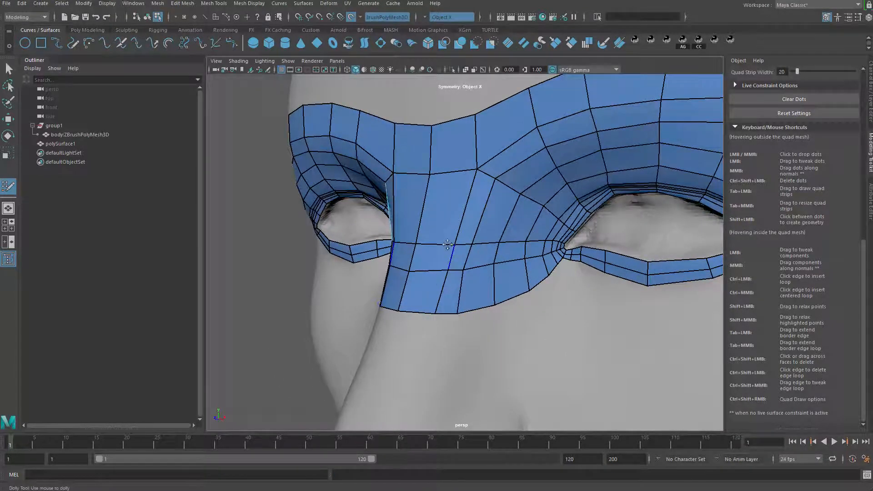
left_click_drag(418, 241, 424, 216)
mouse_move(454, 246)
left_mouse_down()
mouse_move(459, 213)
mouse_move(477, 222)
left_mouse_up()
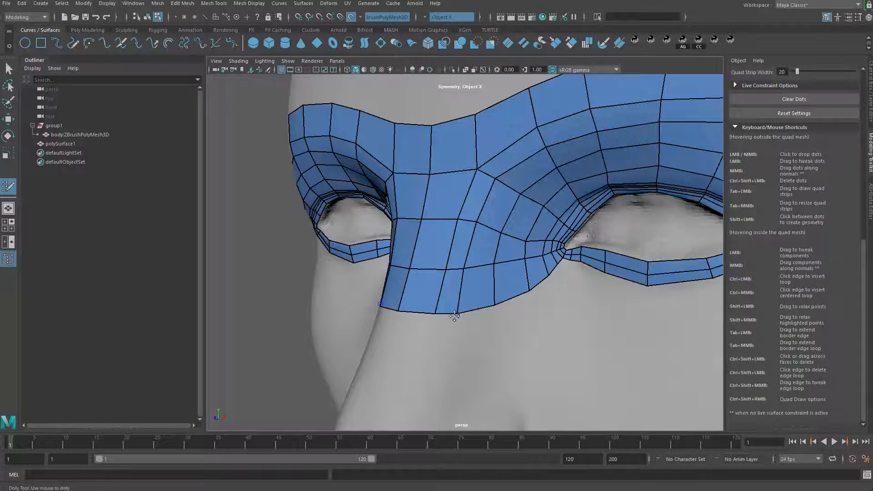
Step: Add a row of quads below the lower border of the nose bridge patch, spanning the nose's center and side
left_click_drag(502, 330, 497, 304, "alt")
left_click(414, 358)
left_click(440, 337)
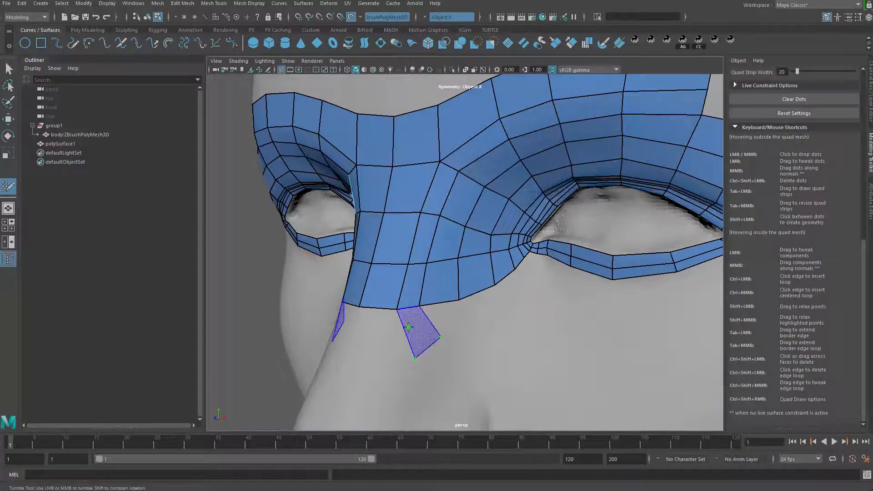
left_click(418, 328, "shift")
left_click(471, 329)
left_click(447, 319, "shift")
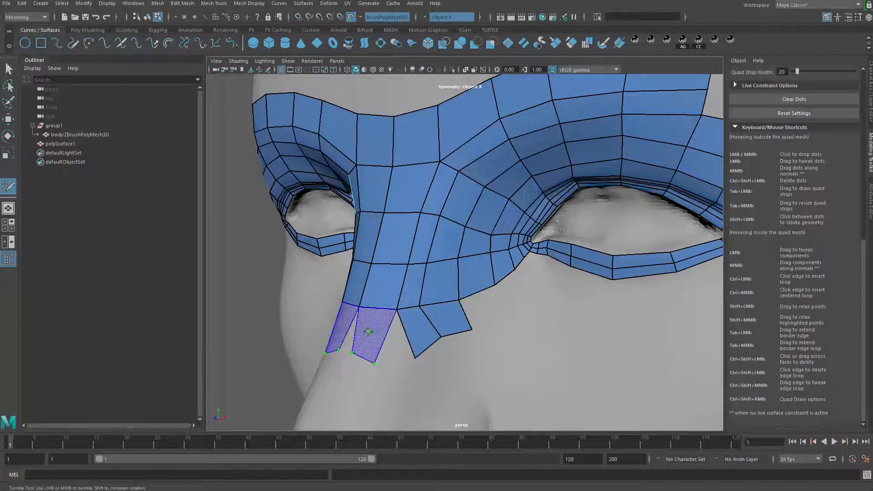
left_click(359, 339, "shift")
left_click(405, 379)
left_click(395, 358, "shift")
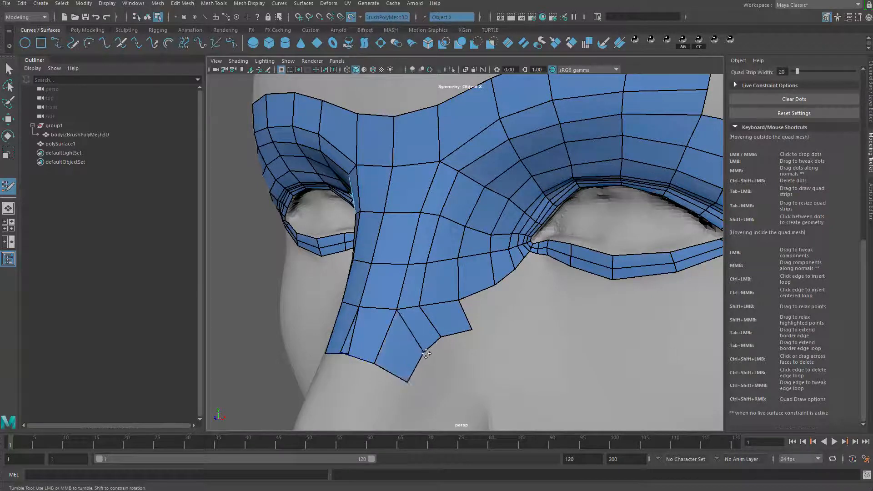
Step: Delete the new quads on the side of the nose, keeping those along the top of the nose
left_click(398, 311, "ctrl+shift")
key("ctrl+z")
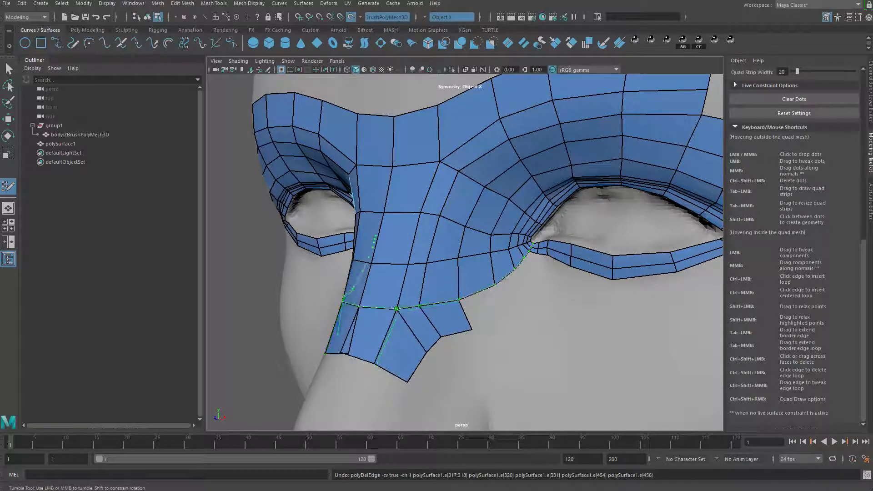
left_click(399, 312, "ctrl")
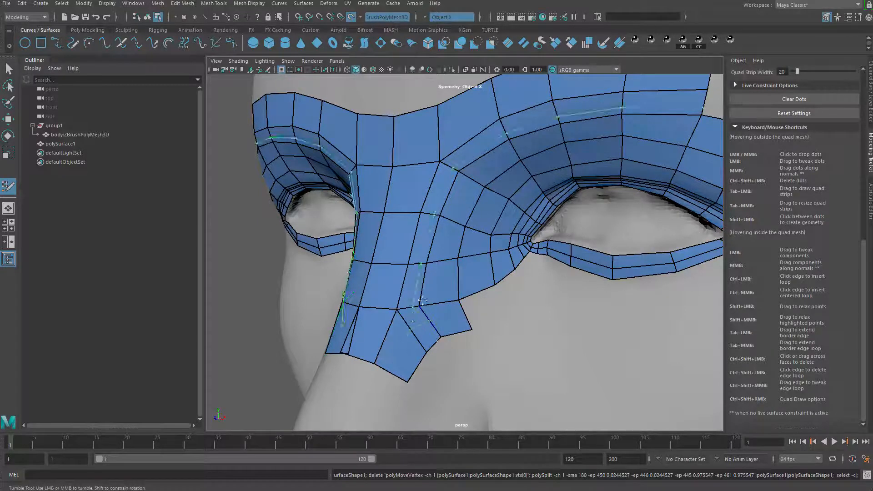
mouse_move(409, 339)
left_mouse_down("ctrl+shift")
mouse_move(452, 323)
mouse_move(432, 343)
mouse_move(441, 306)
mouse_move(457, 303)
left_mouse_up("ctrl+shift")
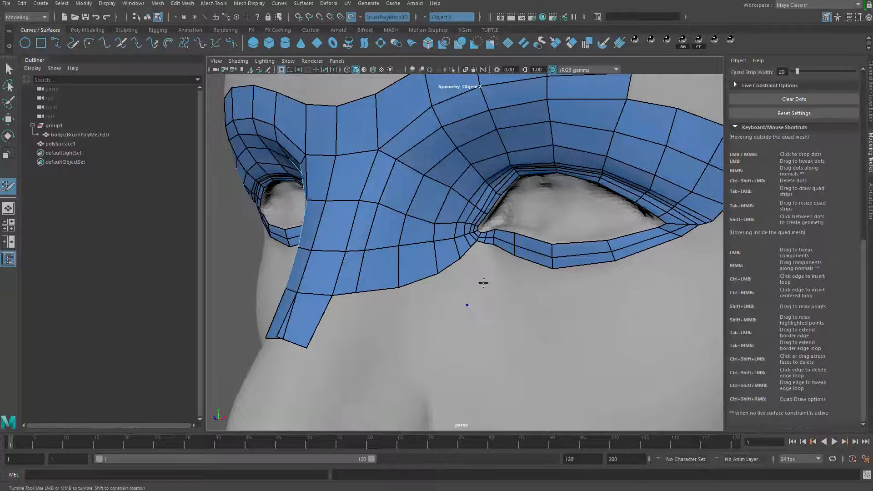
Step: Add three quads down the side of the nose from below the inner eye corner and adjust their outer points
left_click(463, 280, "shift")
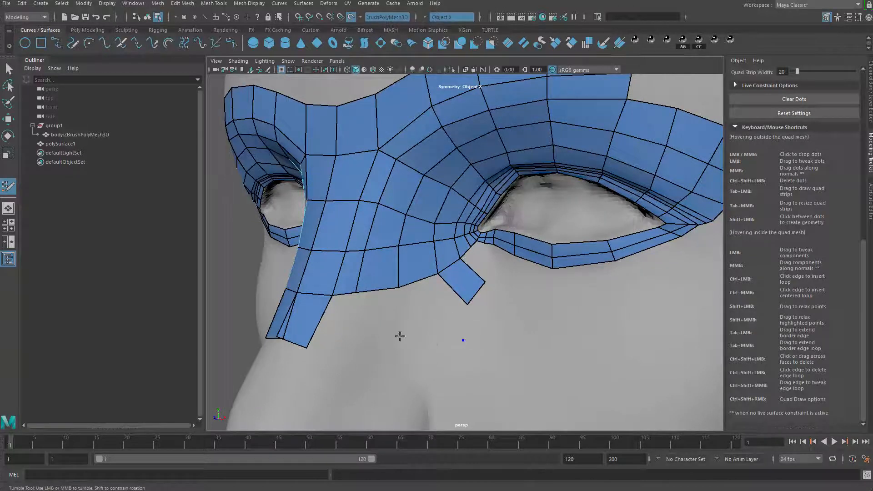
left_click(414, 314, "shift")
left_click(447, 305, "shift")
key("ctrl+z")
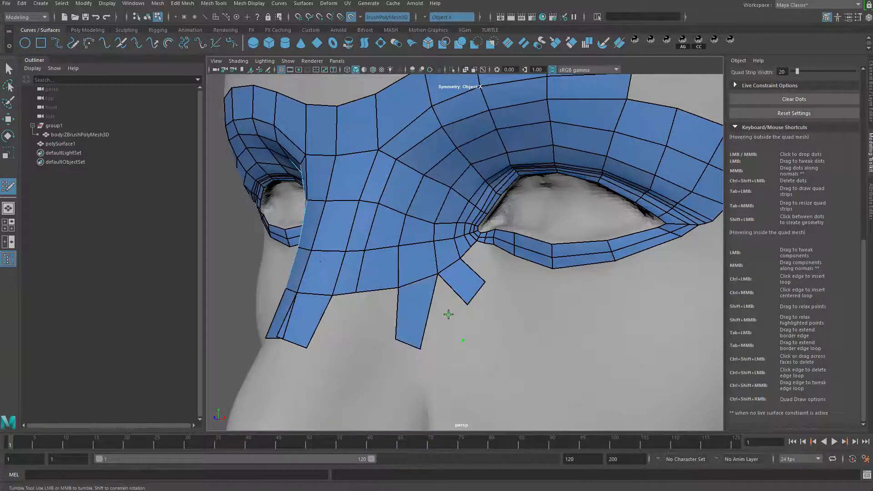
left_click(460, 311, "shift")
left_click_drag(468, 304, 488, 273)
left_click_drag(420, 348, 395, 324)
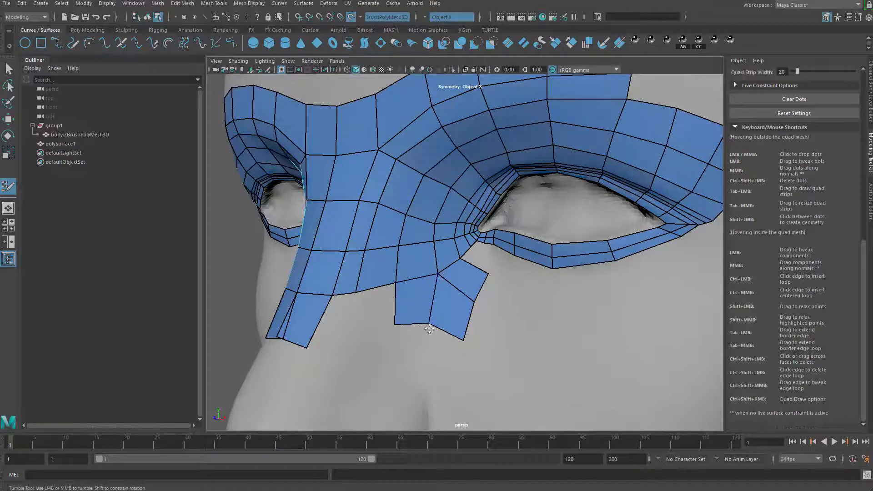
Step: Fill the gap between the side quads and the nose strip with two quads, and adjust the strip's lower border points
left_click(368, 313, "shift")
left_click(336, 317, "shift")
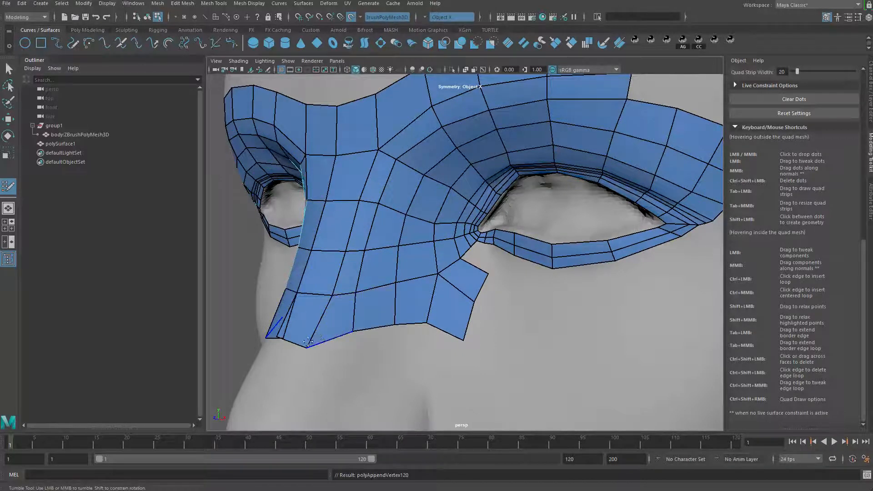
left_click_drag(306, 345, 396, 308)
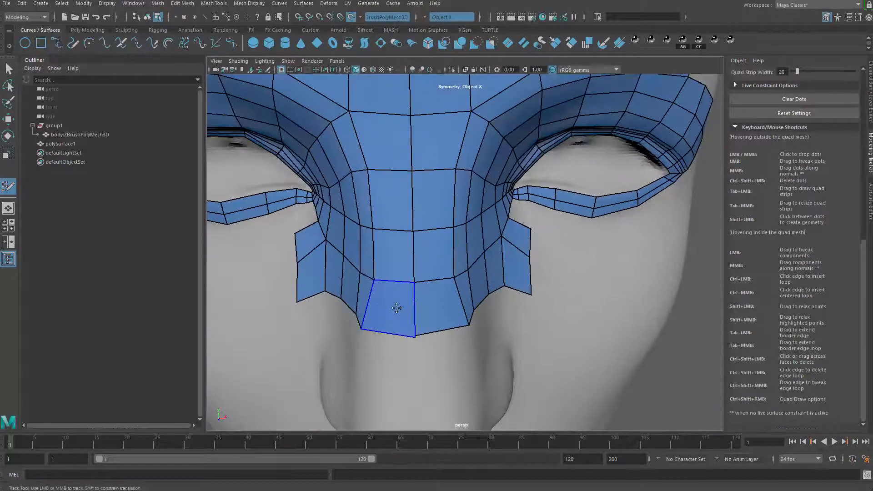
right_click_drag(395, 307, 405, 326, "alt")
mouse_move(394, 346)
left_mouse_down()
mouse_move(383, 352)
mouse_move(403, 345)
left_mouse_up()
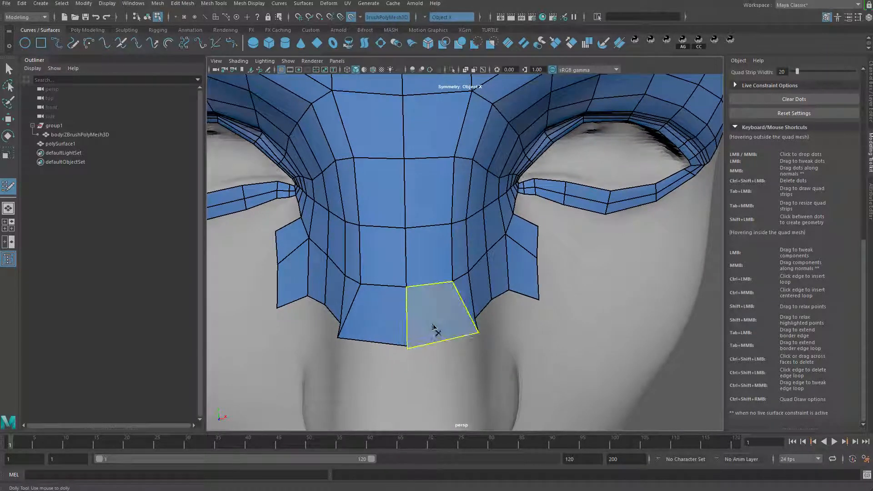
Step: Delete and rebuild the lowest center quads of the nose strip, adjusting their outer corner point
left_click(436, 328, "ctrl+shift")
left_click_drag(478, 332, 381, 308)
left_click(390, 338, "ctrl+shift")
left_click(408, 342)
left_click(432, 322, "shift")
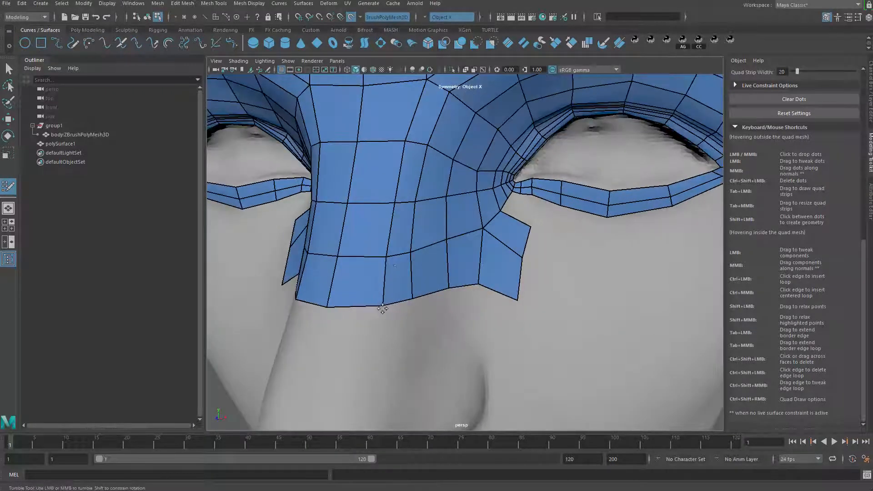
Step: Bridge the gap below the inner eye corner with quads between the lower lid strip and the nose side, and reposition their shared point
right_click_drag(444, 269, 395, 291, "alt")
left_click_drag(459, 327, 428, 337, "alt")
right_click_drag(428, 336, 452, 296, "alt")
left_click_drag(452, 296, 440, 282, "alt")
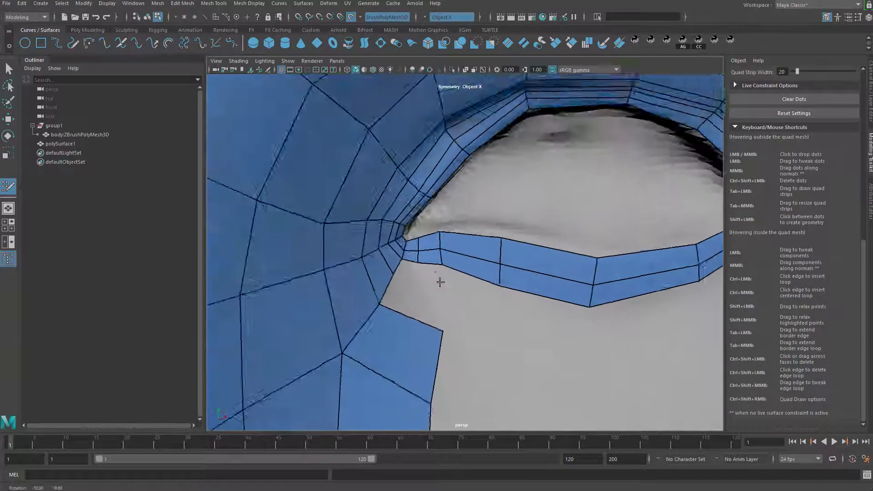
right_click_drag(440, 282, 462, 312, "alt")
right_click_drag(380, 291, 405, 308, "alt")
left_click(359, 293, "shift")
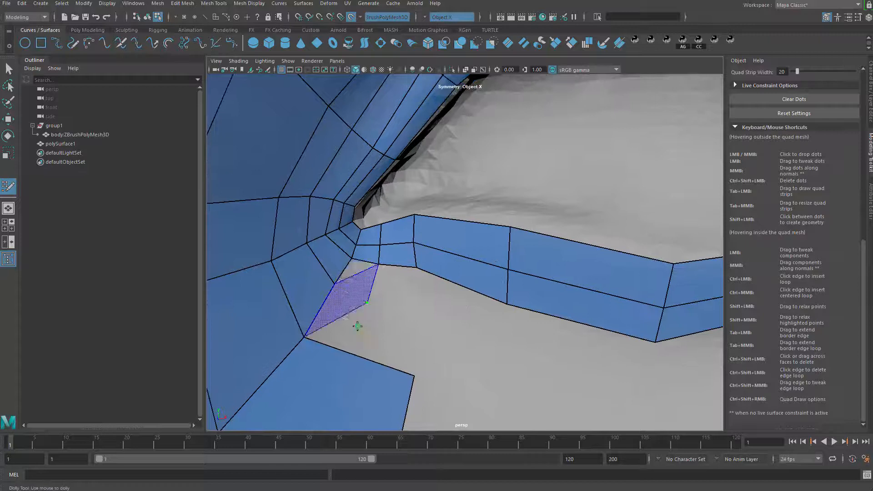
left_click(358, 326, "shift")
left_click_drag(366, 302, 384, 308)
Step: Add a quad beneath the inner end of the lower lid strip and one below it, pulling the nose side point inward
left_click(434, 314)
left_click(422, 320, "shift")
left_click(456, 375)
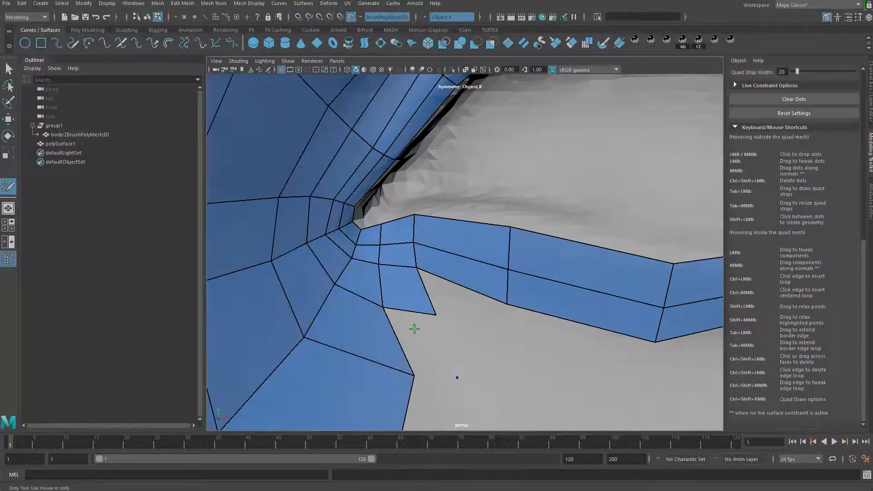
left_click(415, 369, "shift")
left_click_drag(413, 376, 384, 368)
right_click_drag(416, 375, 397, 363, "alt")
middle_click_drag(397, 362, 403, 280, "alt")
Step: Adjust the outer point of the new column and extend it with two more quads down the side of the nose
left_click_drag(446, 274, 475, 265)
left_click(483, 270)
left_click(459, 238, "shift")
left_click(473, 321)
left_click(452, 286, "shift")
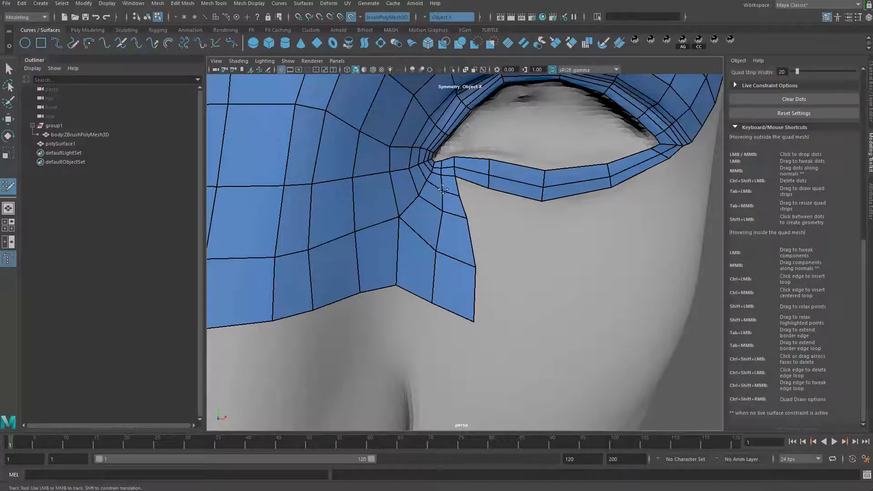
right_click_drag(419, 229, 318, 232, "alt")
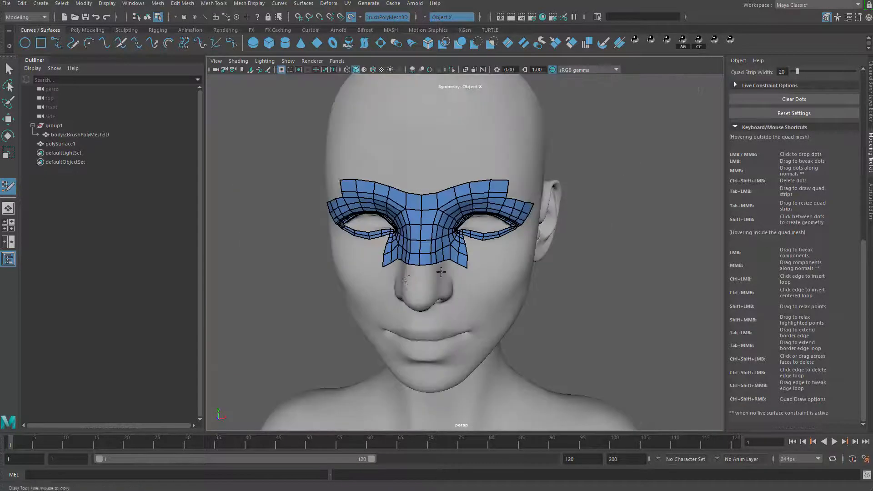
Step: Add a row of quads beneath the lower lid strip from the inner side toward the outer eye corner
left_click_drag(536, 278, 409, 282, "alt")
right_click_drag(436, 273, 517, 348, "alt")
left_click_drag(517, 349, 340, 266, "alt")
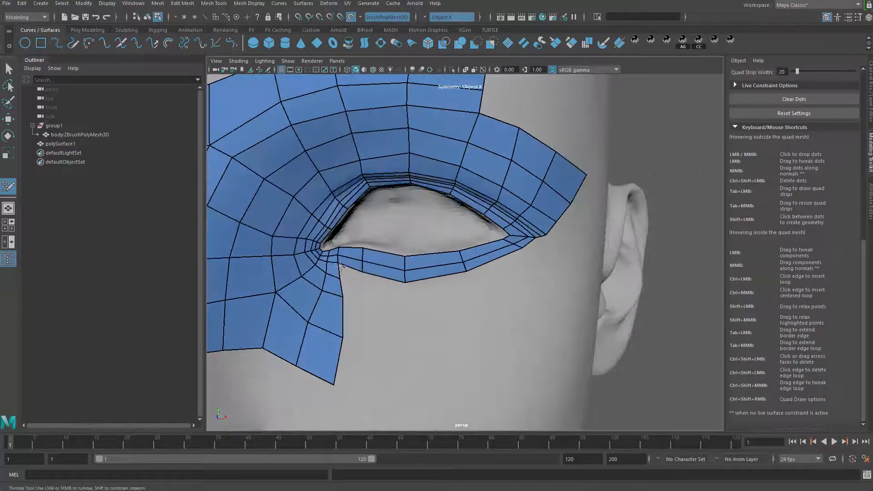
left_click(359, 294)
key("ctrl+z")
left_click(358, 294)
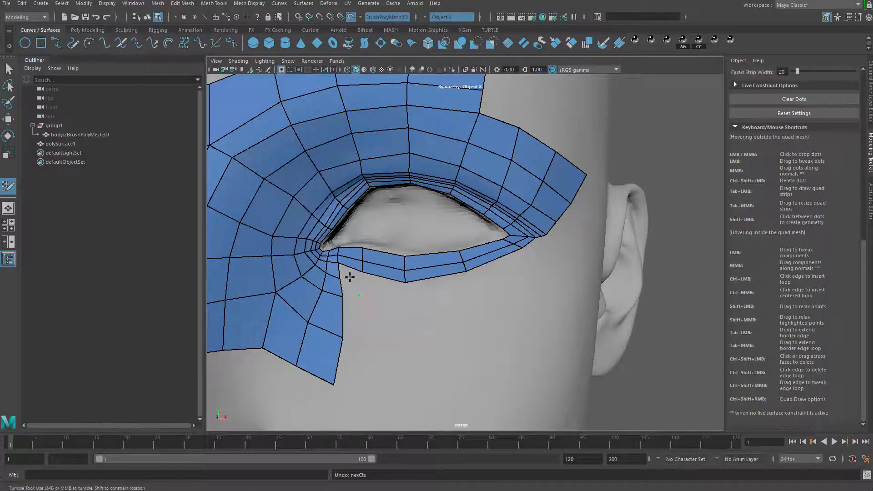
left_click(351, 285, "shift")
left_click_drag(359, 294, 360, 288)
left_click(391, 293, "shift")
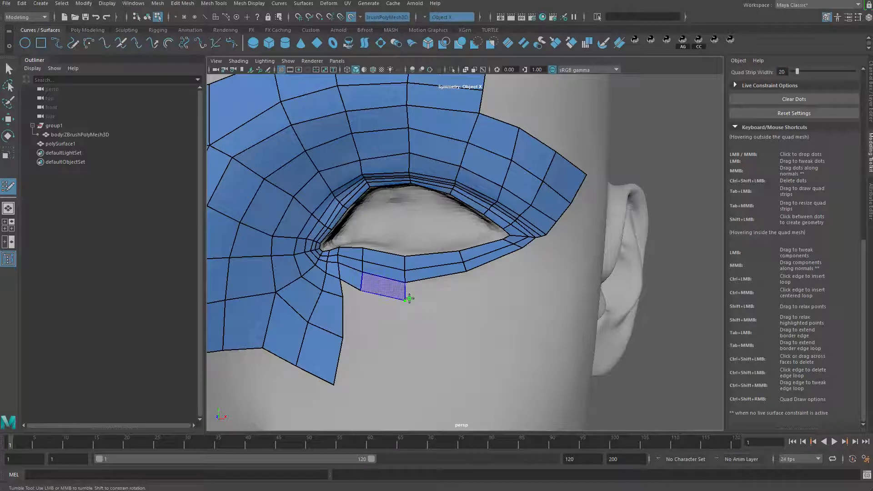
left_click(472, 289)
left_click(448, 291, "shift")
left_click(506, 274, "shift")
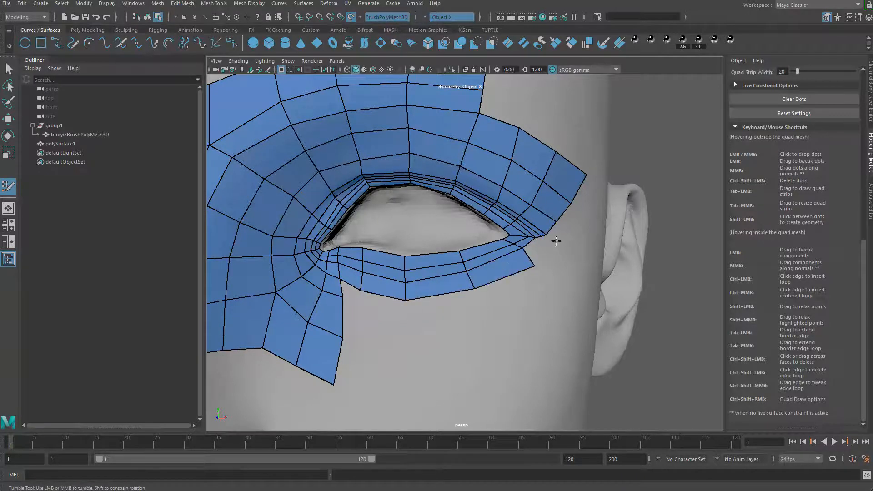
Step: Move the outer end point of the lower lid row and add a quad connecting it to the outer eye corner
middle_click_drag(555, 241, 476, 257, "alt")
right_click_drag(476, 257, 432, 304, "alt")
middle_click_drag(432, 304, 483, 298, "alt")
left_click_drag(445, 304, 431, 271)
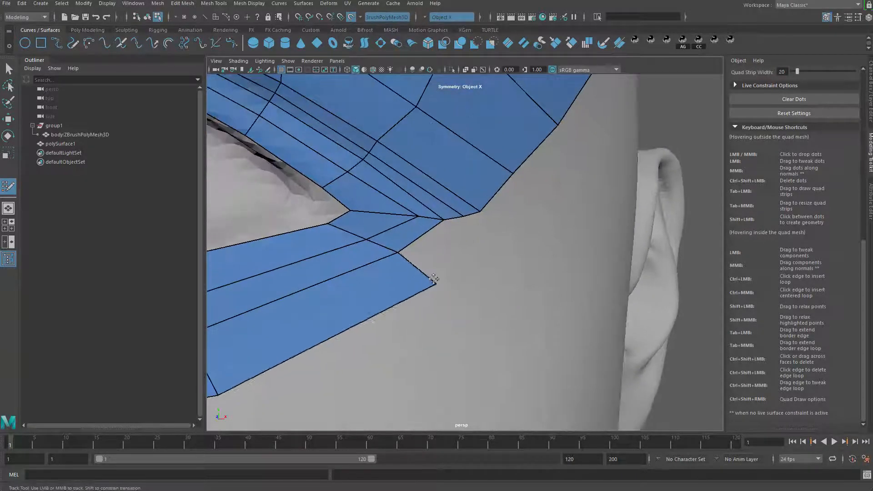
left_click(473, 277)
left_click(466, 284, "shift")
Step: Add another row of quads beneath the lower eyelid back to the inner column, and even out its lower border points
scroll(484, 243, "down", 3)
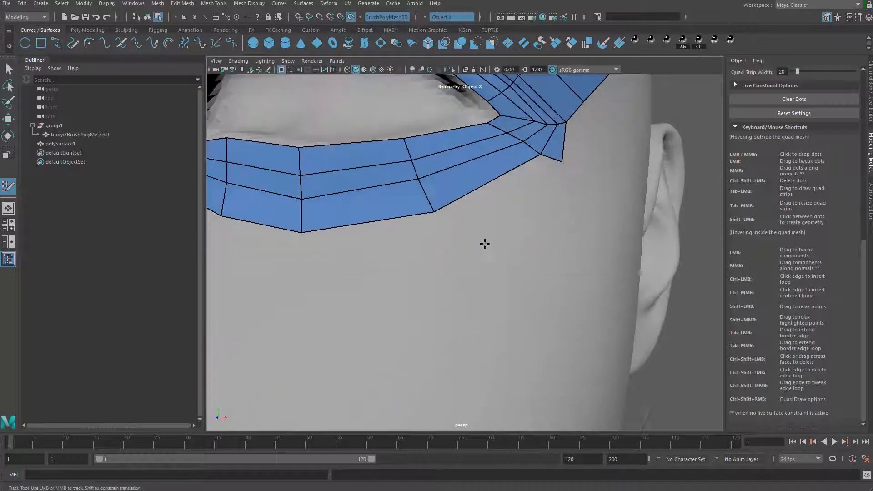
left_click(516, 199, "shift")
right_click_drag(394, 294, 494, 286, "alt")
left_click_drag(493, 284, 463, 283)
left_click(453, 267, "shift")
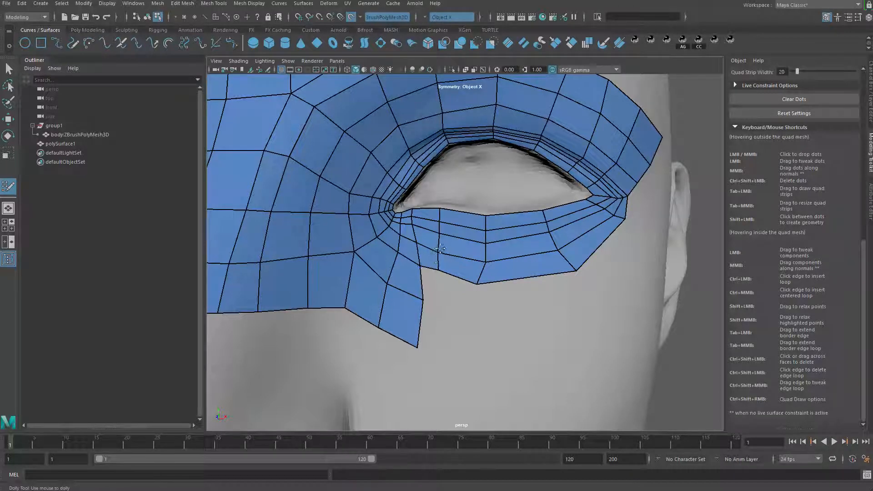
left_click_drag(474, 285, 488, 286)
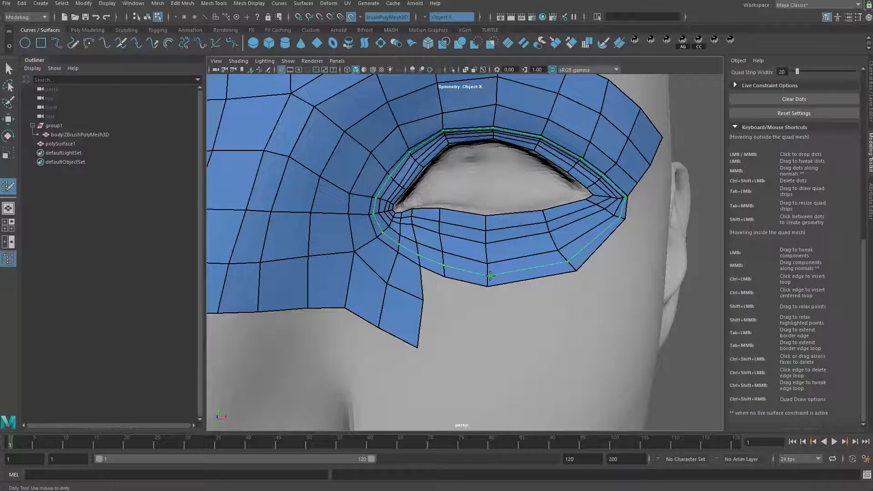
left_click(485, 236, "ctrl")
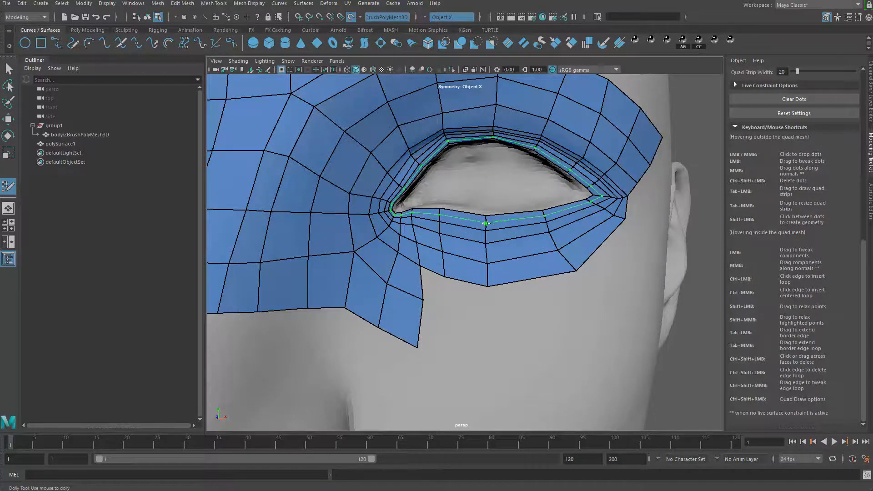
Step: Add a further row of quads below the eye from the outer corner to the nose side column, adjusting its lower middle point
middle_click_drag(533, 240, 383, 359, "alt")
mouse_move(416, 220)
left_mouse_down("ctrl+shift")
mouse_move(450, 294)
mouse_move(449, 259)
mouse_move(448, 270)
left_mouse_up("ctrl+shift")
key("ctrl+z")
left_click_drag(508, 283, 458, 267, "alt")
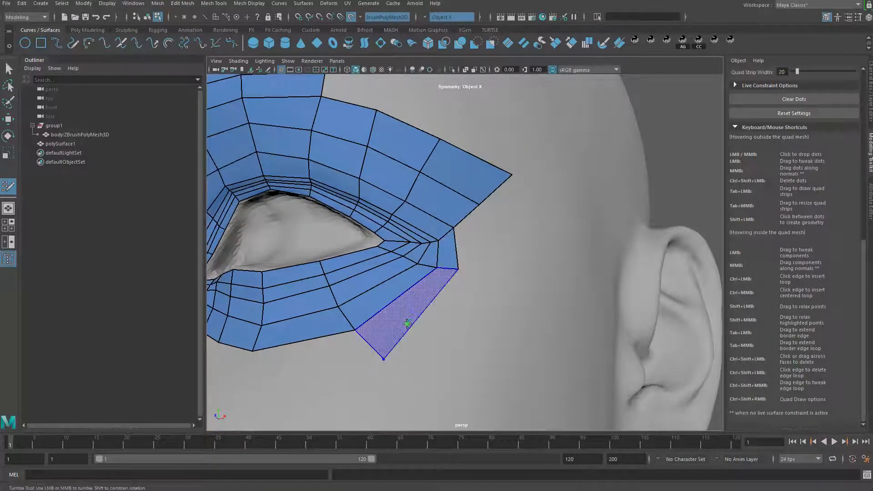
left_click_drag(464, 318, 431, 304, "alt")
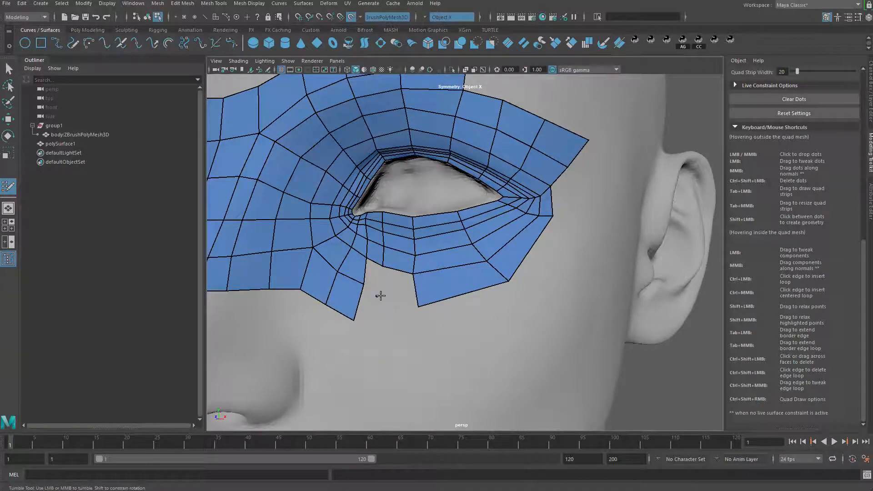
left_click(388, 283, "shift")
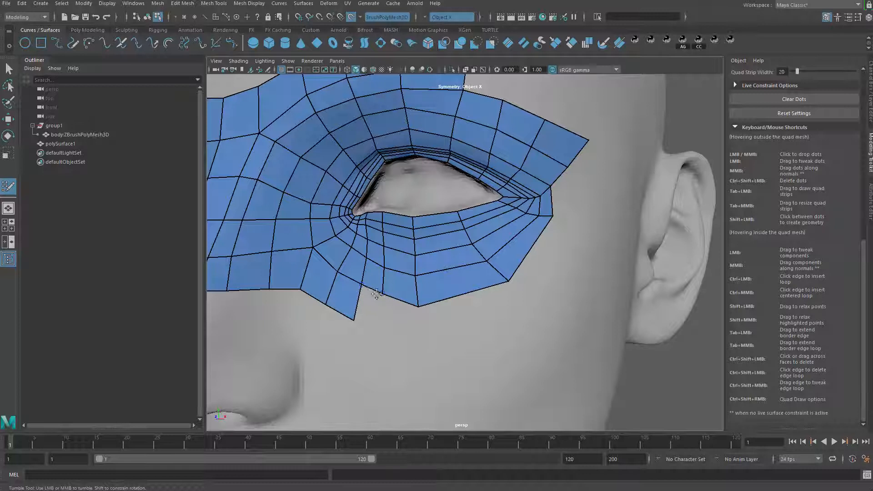
left_click_drag(419, 307, 416, 301)
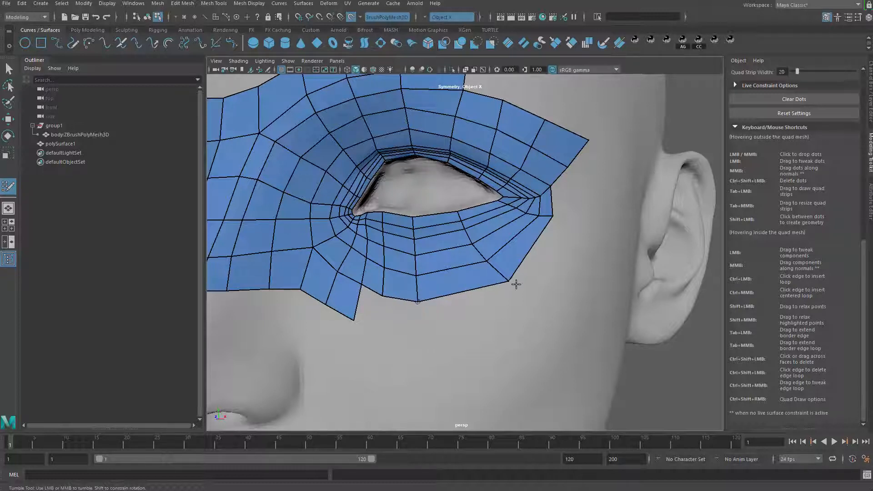
Step: Add a quad beside the outer eye corner joining the upper rows and another below it, adjusting the lower corner point
scroll(516, 284, "down", 10)
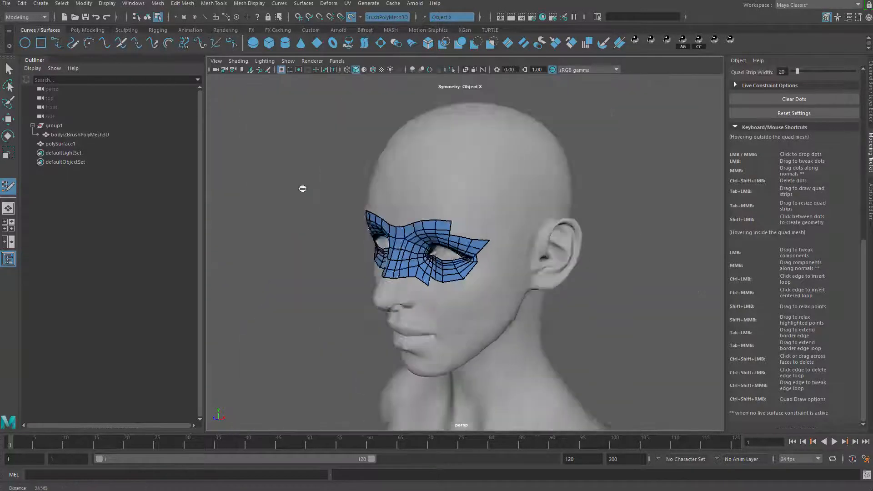
left_click_drag(302, 189, 520, 336, "alt")
scroll(541, 325, "up", 10)
left_click_drag(529, 275, 523, 247, "alt")
scroll(504, 248, "down", 1)
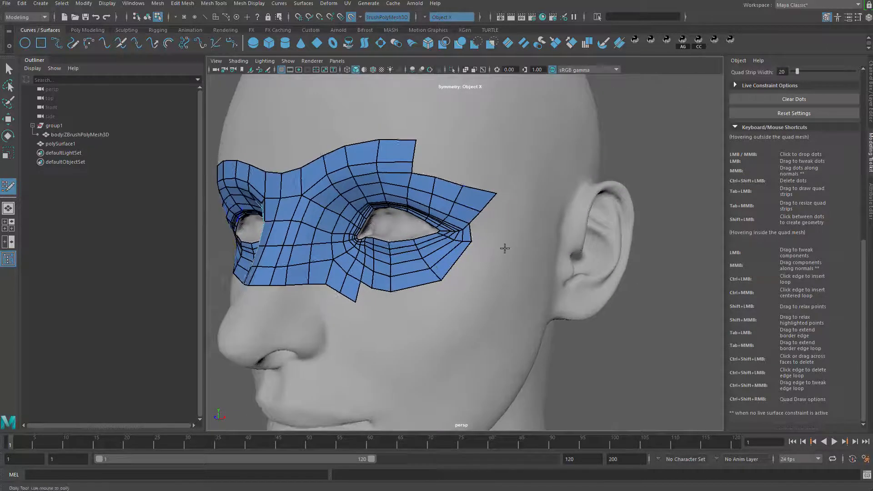
left_click_drag(452, 289, 498, 134, "alt")
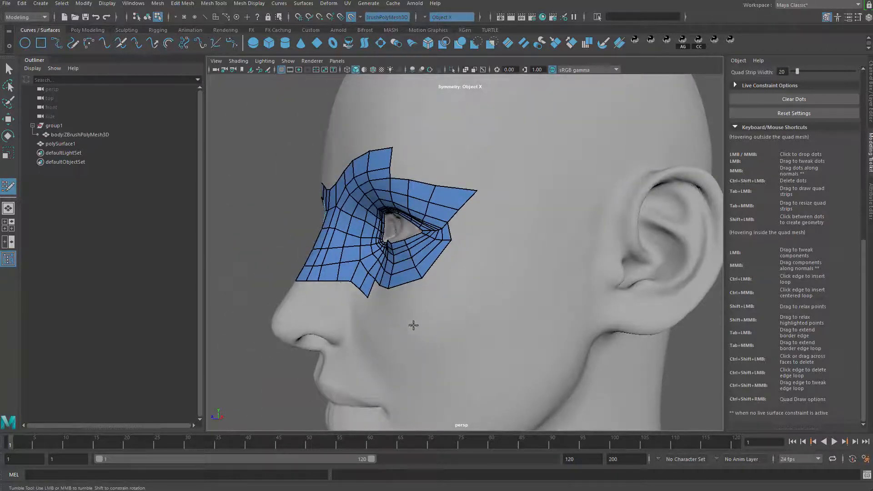
scroll(414, 325, "up", 5)
middle_click_drag(523, 331, 505, 282, "alt")
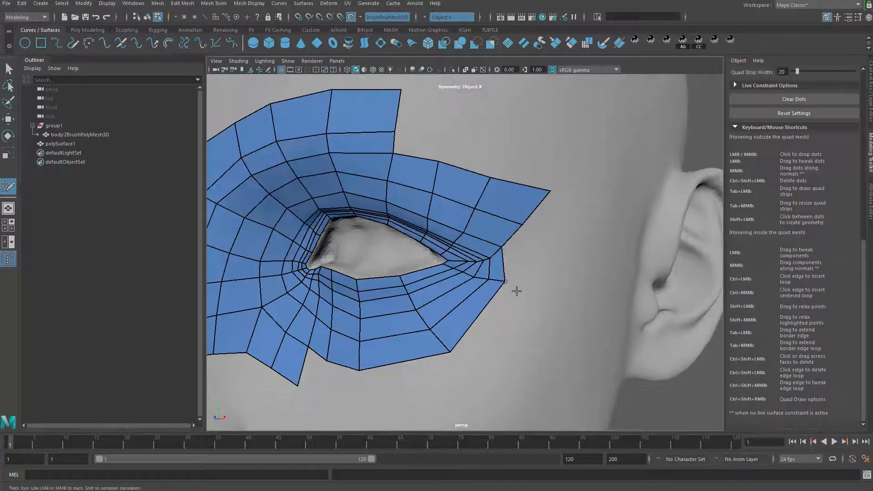
left_click_drag(516, 291, 520, 278, "alt")
left_click(520, 278, "shift")
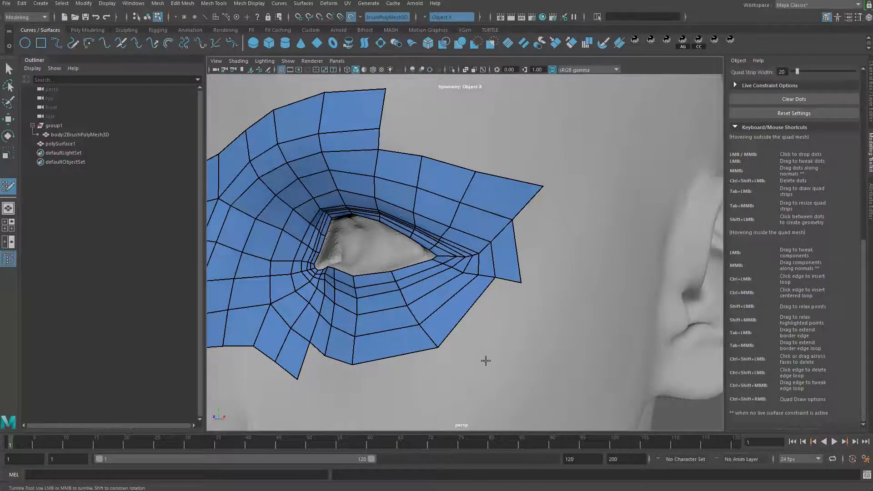
middle_click_drag(471, 364, 530, 246, "alt")
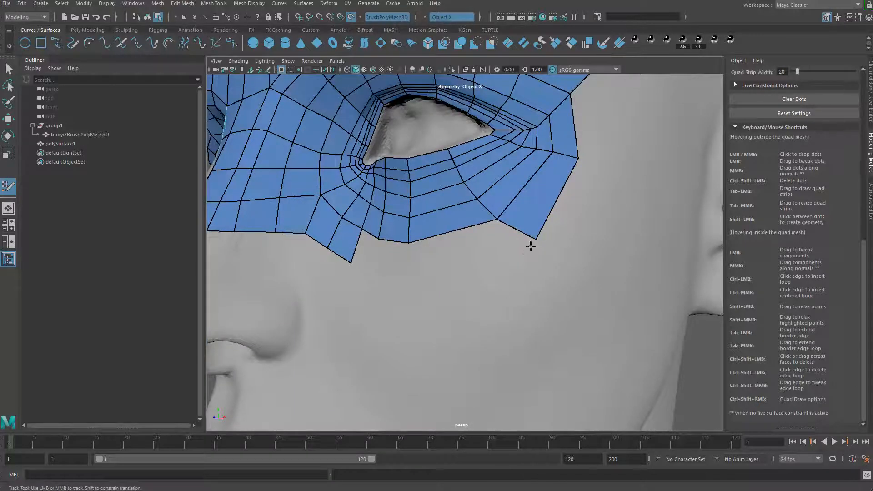
left_click(523, 250, "shift")
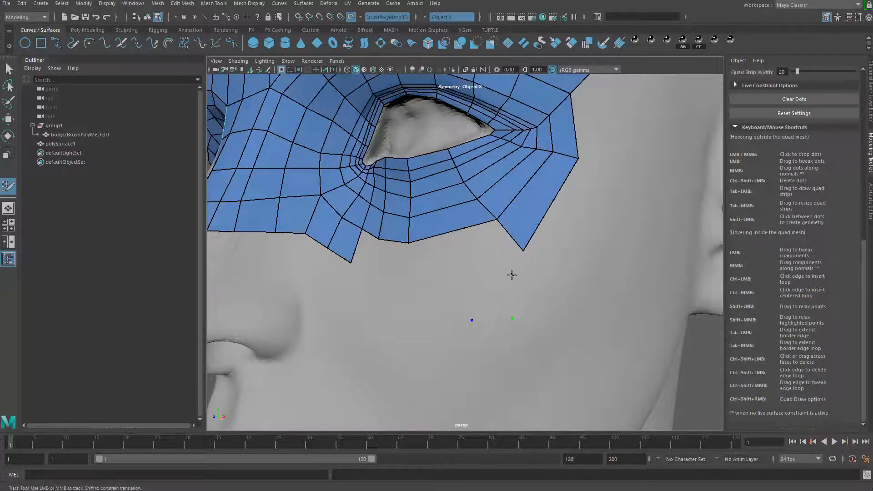
Step: Clear the misplaced dots and add two quads on the cheek below the outer half of the eye
left_click_drag(466, 304, 437, 289, "ctrl+shift")
left_click(414, 287)
left_click(479, 289)
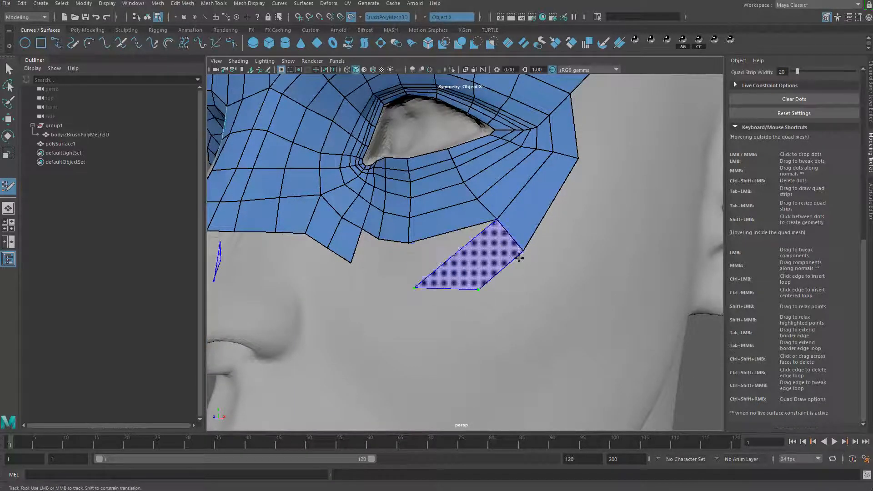
left_click(486, 260, "shift")
left_click_drag(523, 250, 549, 231)
left_click(528, 298)
left_click(516, 263, "shift")
Step: Reposition the upper and lower points shared by the two cheek quads to even their widths
left_click_drag(497, 220, 552, 238)
right_click_drag(574, 196, 479, 276, "alt")
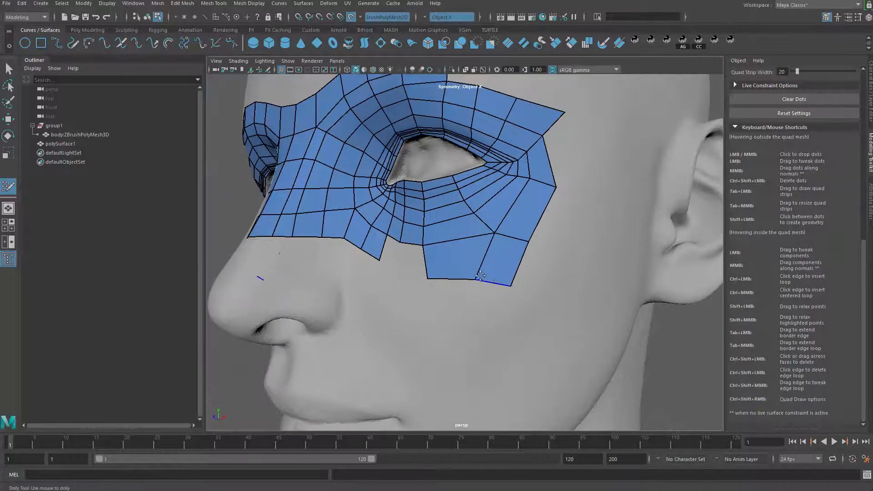
left_click_drag(495, 235, 491, 236)
left_click_drag(470, 279, 476, 282)
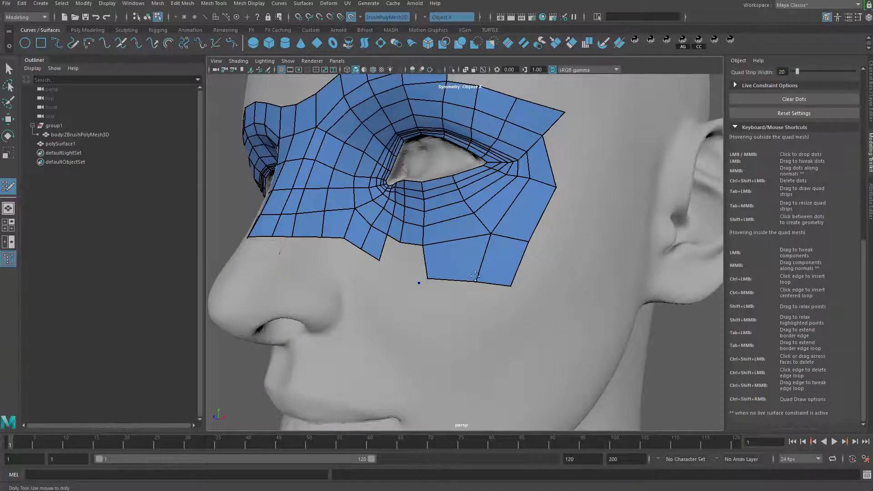
middle_click_drag(475, 276, 447, 309, "alt")
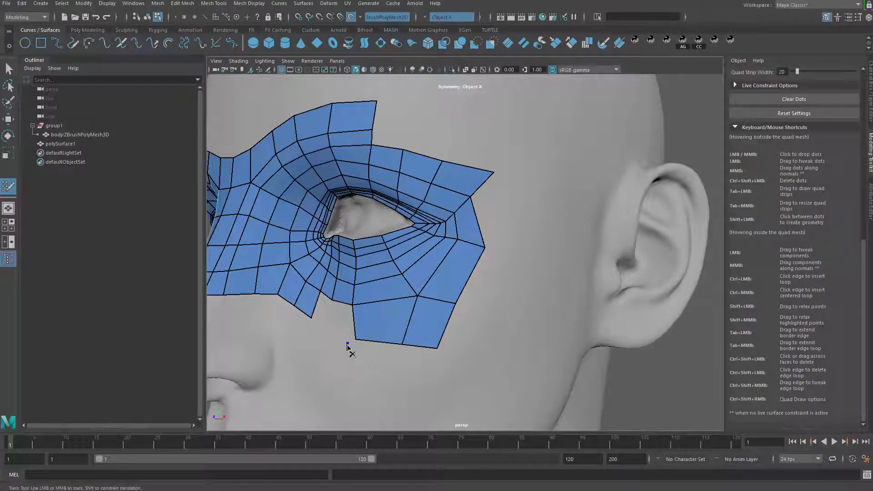
Step: Merge the outer brow tip into its neighboring point and remove the distorted quads beside the outer eye corner
left_click_drag(494, 173, 429, 150)
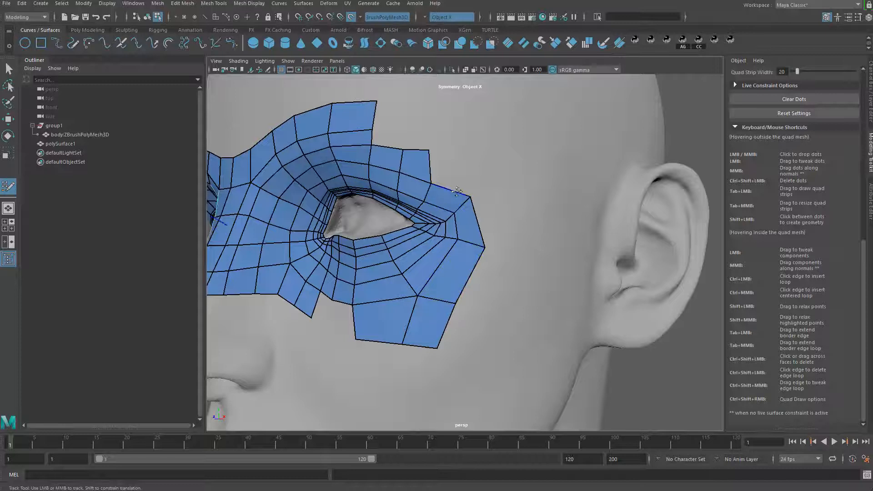
mouse_move(449, 197)
left_mouse_down("shift")
mouse_move(472, 193)
mouse_move(480, 206)
left_mouse_up("shift")
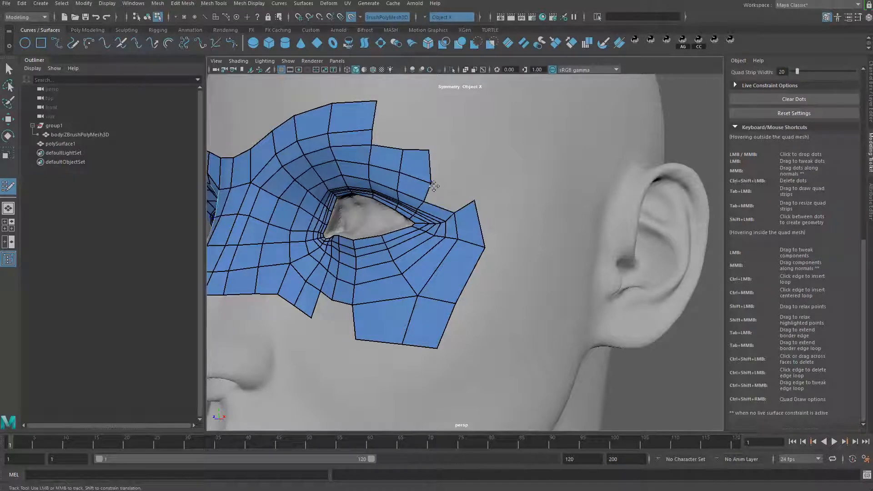
left_click(474, 215, "ctrl+shift")
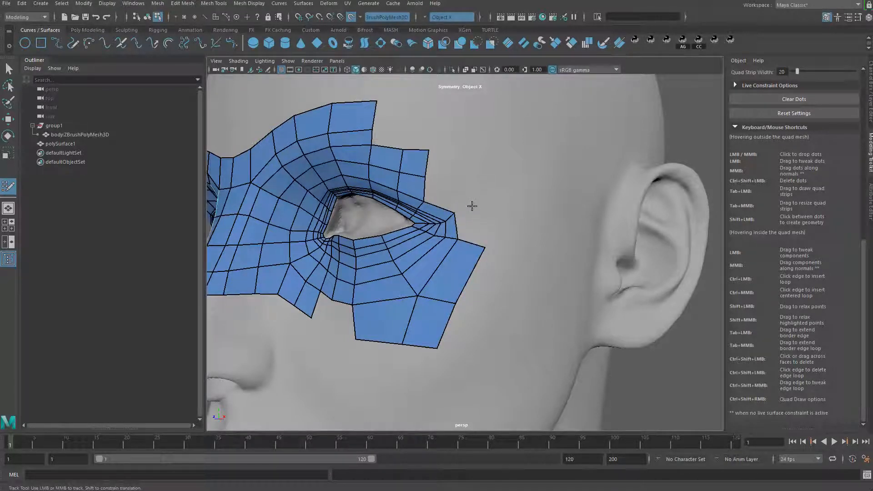
Step: Rebuild the outer eye corner with two quads and adjust their outer points toward the temple
left_click(485, 202, "shift")
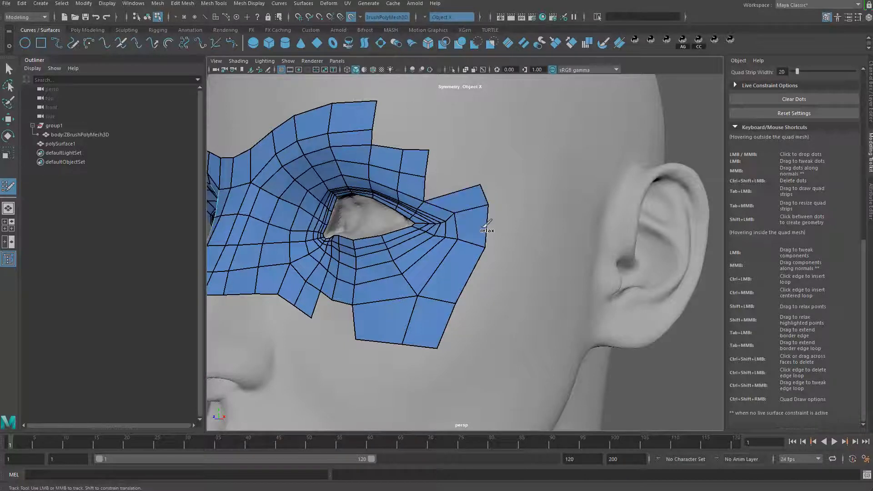
left_click_drag(488, 205, 490, 216)
left_click_drag(480, 185, 491, 199)
Step: Fill the space above the outer eye corner with two stacked quads extending the upper rows toward the temple
left_click(484, 177)
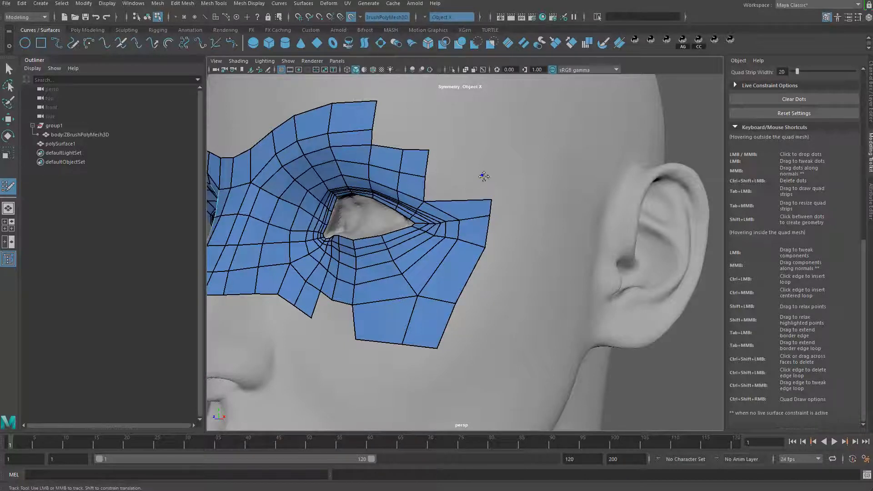
left_click(477, 186, "shift")
left_click(482, 148)
left_click(454, 162, "shift")
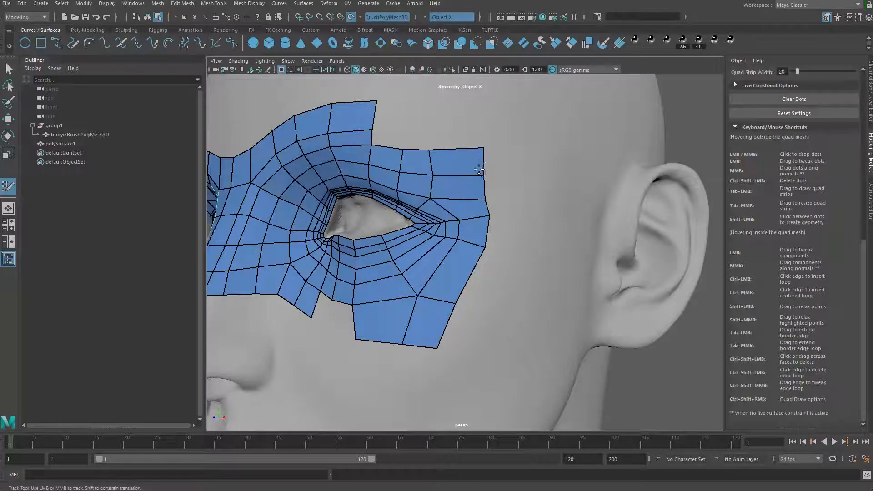
Step: Pull the outer temple points inward and lower the ring point below the outer eye corner to even the quads
left_click_drag(484, 176, 478, 176)
left_click_drag(483, 148, 477, 146)
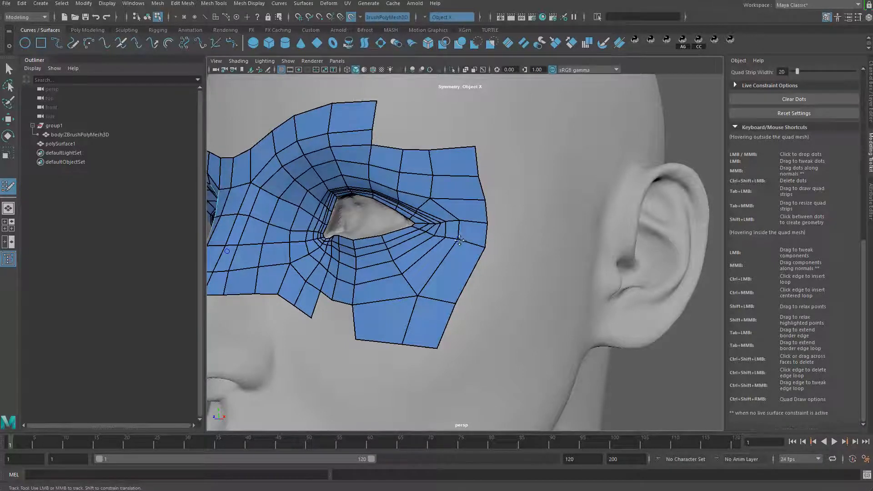
left_click_drag(459, 240, 457, 245)
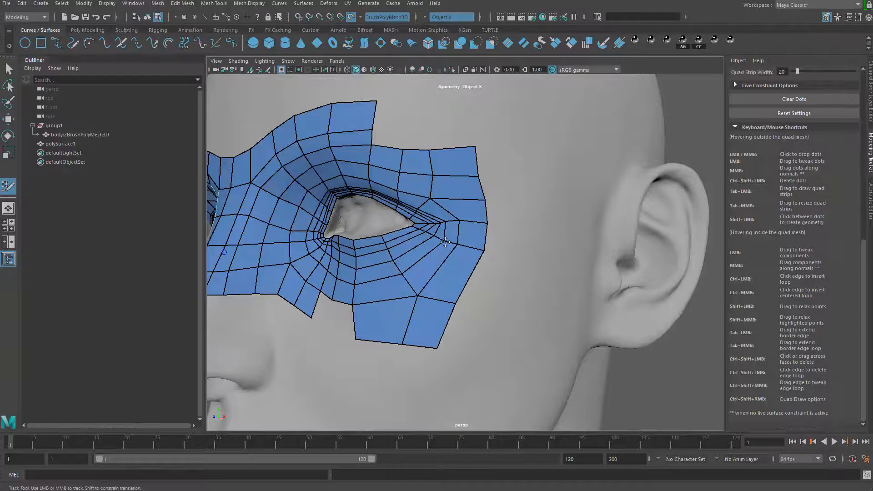
scroll(461, 239, "down", 5)
scroll(429, 263, "up", 5)
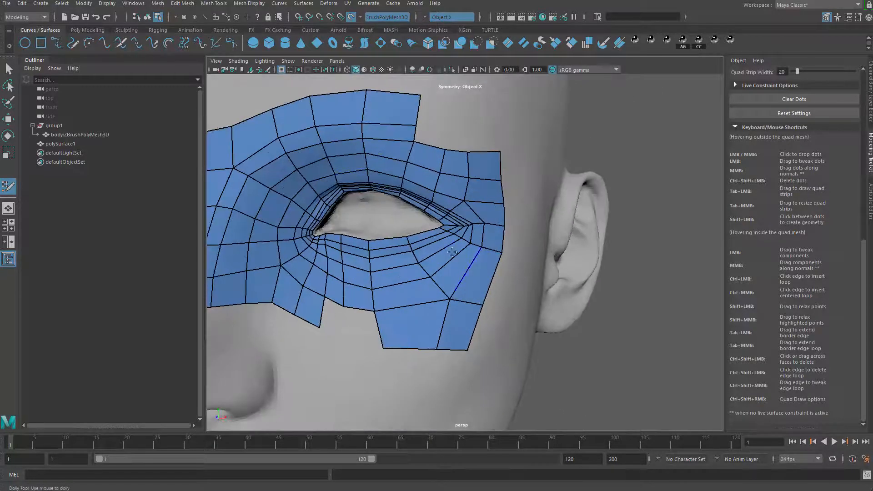
Step: Delete the lower temple quad above the outer eye corner, merge its corner point inward, and fill a replacement quad curving around the eye
left_click_drag(452, 252, 430, 251, "alt")
middle_click_drag(468, 216, 479, 212, "alt")
left_click(482, 187, "ctrl+shift")
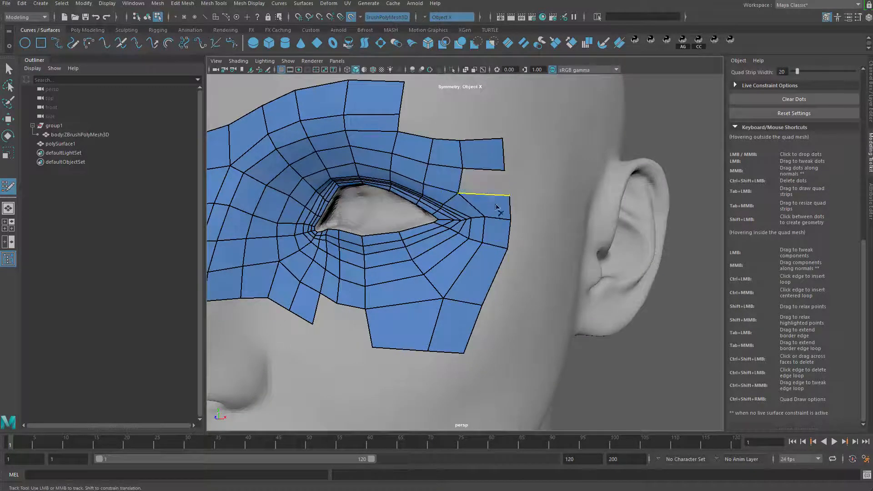
left_click_drag(510, 196, 476, 179)
left_click(519, 194, "shift")
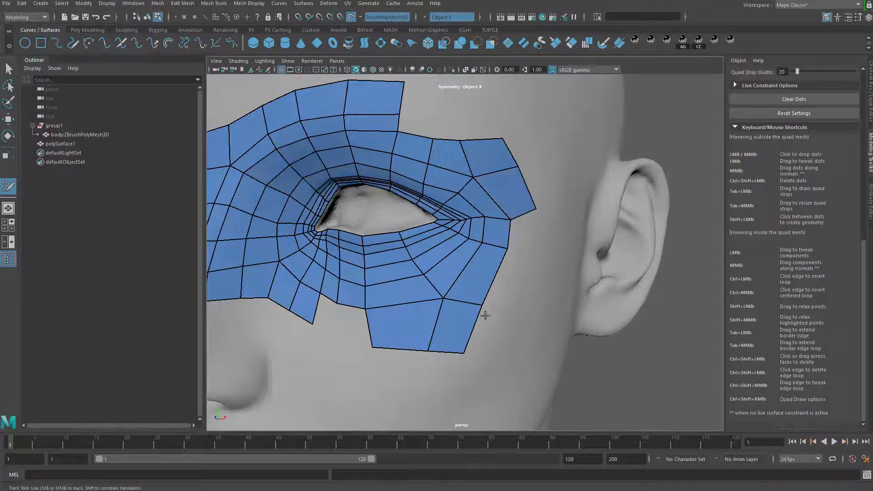
Step: Replace the outer cheek quad with a row of two quads curving up to the temple, adjusting their shared outer point
left_click(468, 325, "ctrl+shift")
left_click_drag(481, 305, 455, 319)
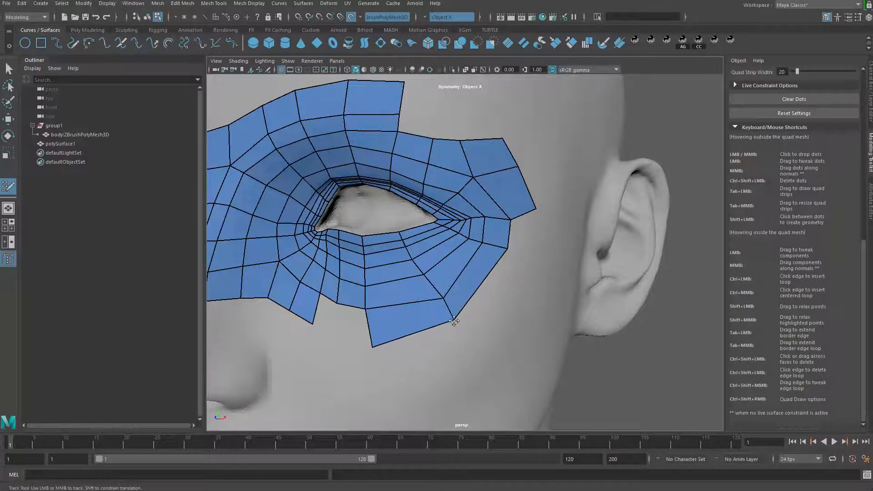
left_click(475, 344)
left_click(527, 271)
left_click(501, 295, "shift")
left_click(531, 235)
left_click(520, 238, "shift")
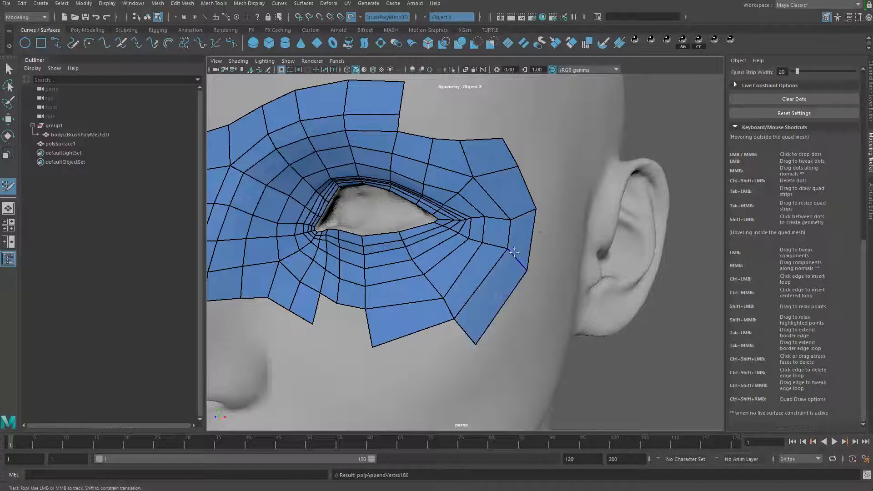
left_click_drag(523, 274, 521, 282)
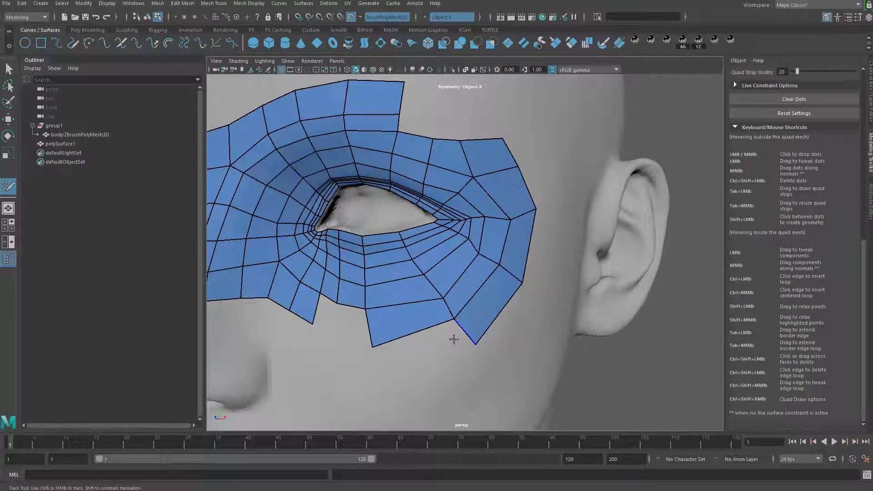
Step: Fill the gap between the inner and outer lower-lid cheek quads and merge the narrow quad's lower point into its neighbor
left_click_drag(371, 354, 352, 340)
left_click(347, 320, "shift")
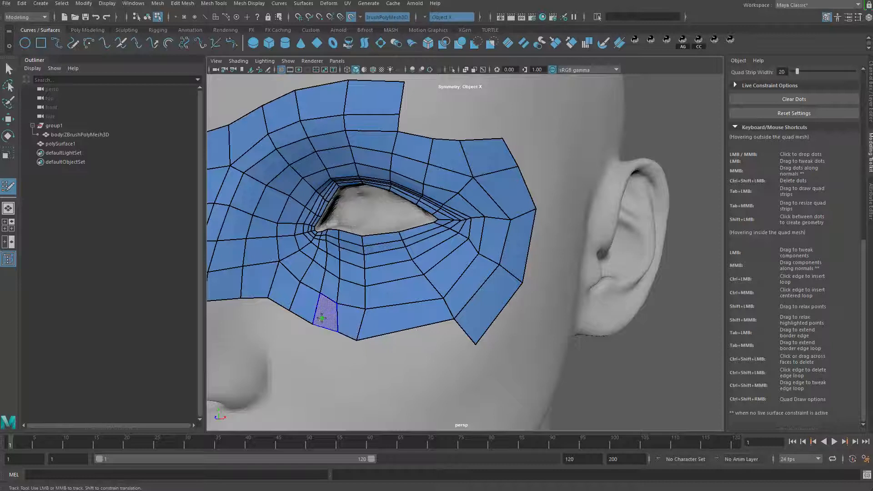
left_click(328, 313, "shift")
left_click_drag(337, 332, 365, 336)
middle_click_drag(428, 293, 431, 291, "alt")
left_click_drag(431, 290, 372, 265, "alt")
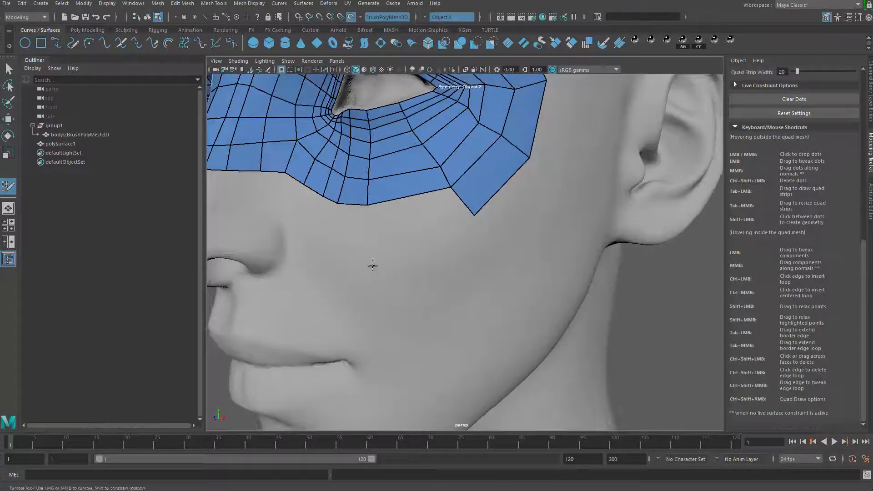
Step: Add two side-by-side quads extending down the cheek from the outer part of the lower eye rows
left_click(427, 262)
left_click(370, 258)
left_click(424, 226, "shift")
left_click(453, 284)
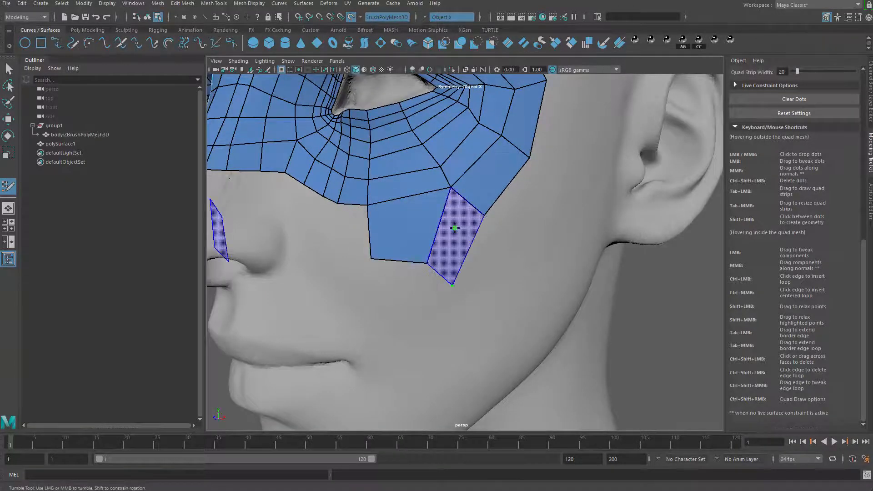
left_click(452, 227, "shift")
left_click_drag(447, 236, 454, 288, "alt")
scroll(454, 288, "down", 5)
left_click_drag(527, 241, 517, 244, "alt")
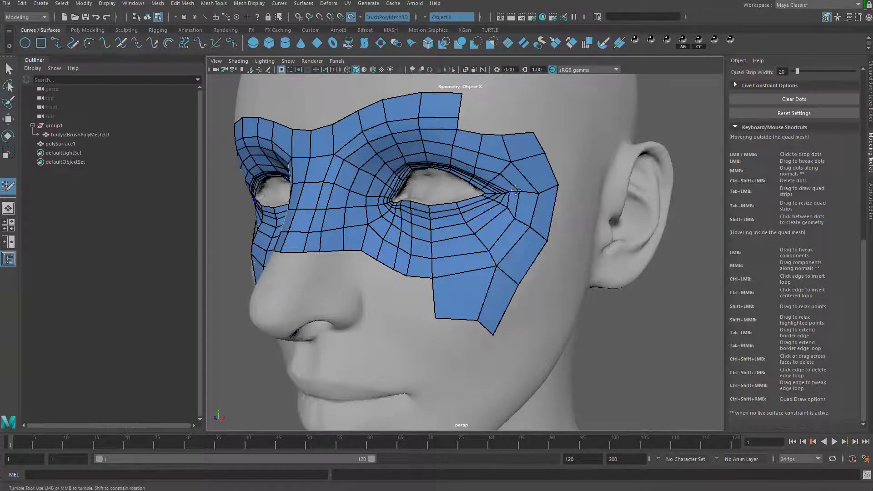
Step: Reposition the points just outside the eye corner to even the spacing of the surrounding rows
scroll(510, 201, "up", 5)
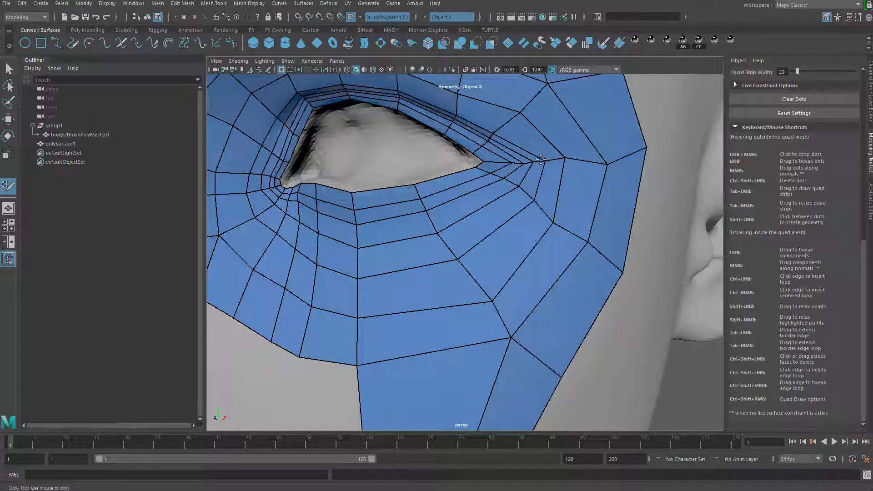
left_click_drag(519, 187, 554, 222)
left_click_drag(564, 158, 569, 161)
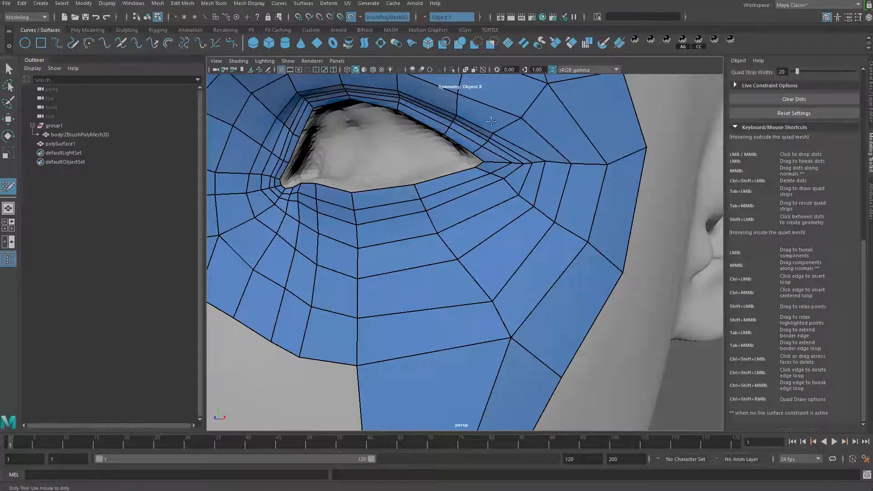
scroll(495, 306, "down", 3)
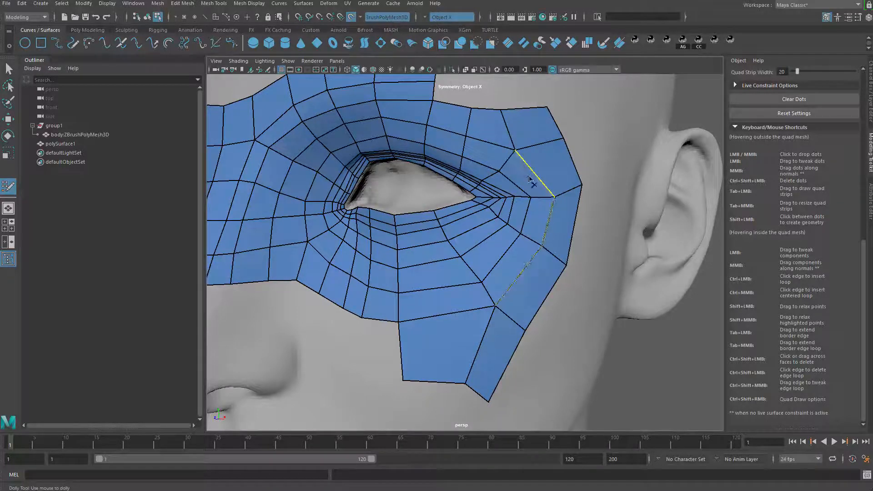
Step: Delete the outer lower cheek quad, merge the remaining corner into the eye ring, and fill a quad below on the cheek
left_click(497, 347, "ctrl+shift")
mouse_move(468, 382)
left_mouse_down()
mouse_move(524, 335)
mouse_move(506, 345)
left_mouse_up()
left_click(495, 405)
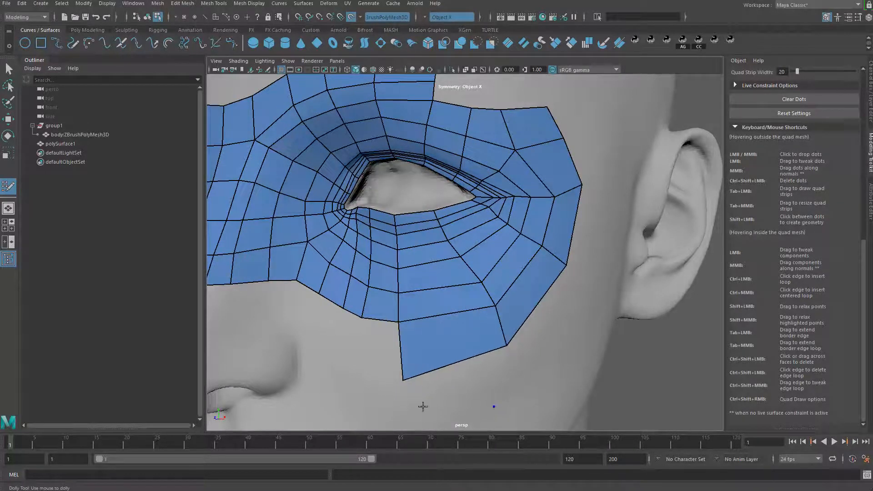
left_click(410, 406)
left_click(452, 387, "shift")
Step: Fill two quads along the outer cheek, extending the patch outward toward the jaw
left_click(564, 323, "shift")
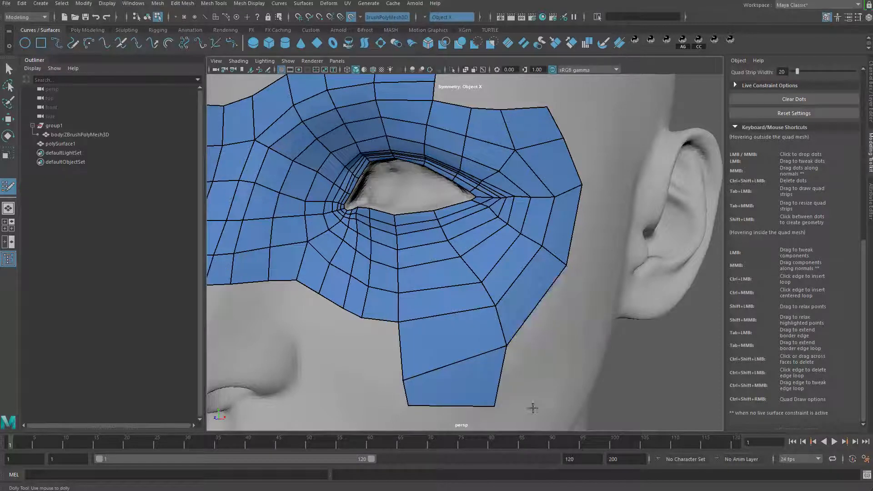
left_click(532, 416)
left_click(522, 384, "shift")
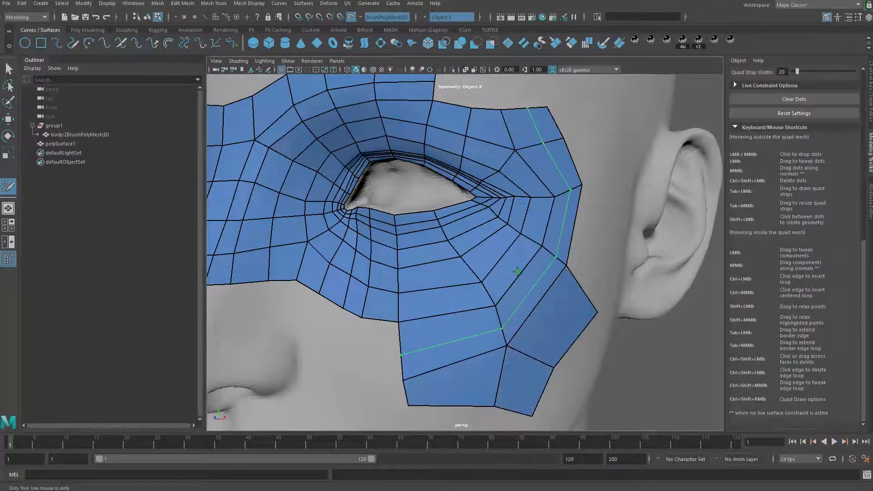
Step: Delete the upper corner quad at the temple, merge its leftover point inward, and fill a quad outward from the ring
left_click(534, 133, "ctrl+shift")
left_click_drag(563, 138, 534, 123)
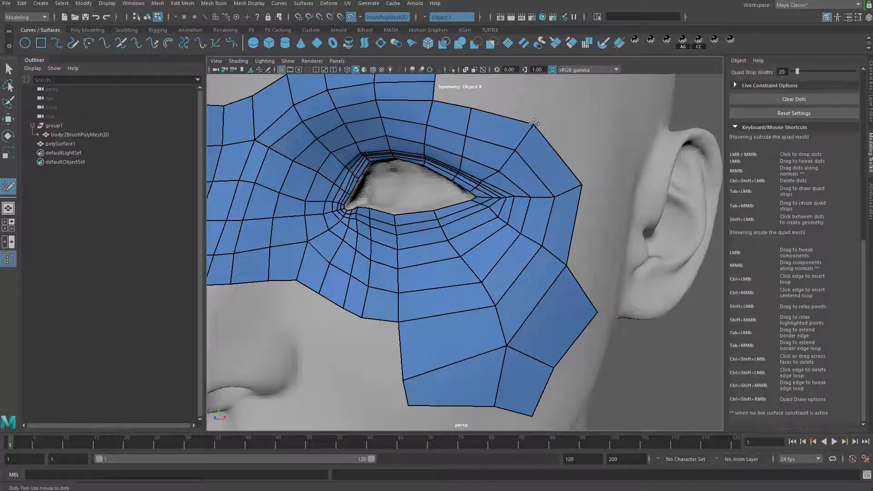
left_click(590, 136, "shift")
middle_click_drag(500, 95, 504, 188, "alt")
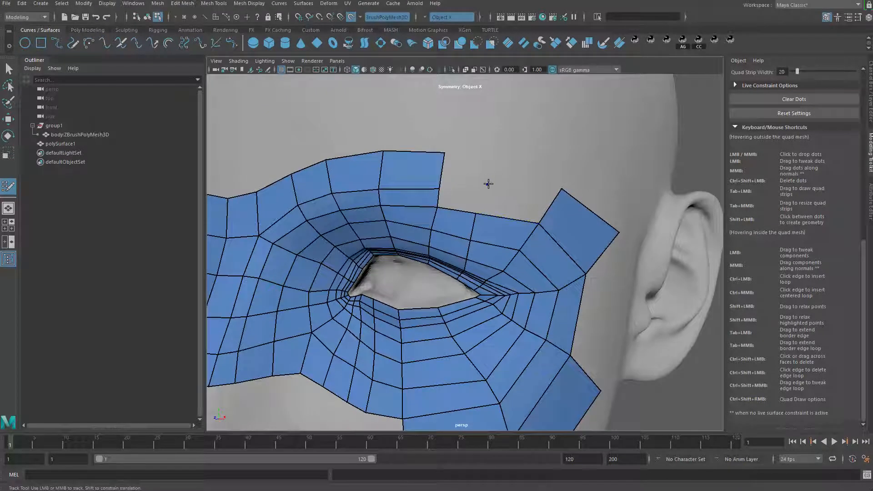
Step: Fill the notch between the outer brow and temple with quads, extending the top brow row by one quad
left_click(514, 200, "shift")
left_click(463, 197, "shift")
left_click(475, 164, "shift")
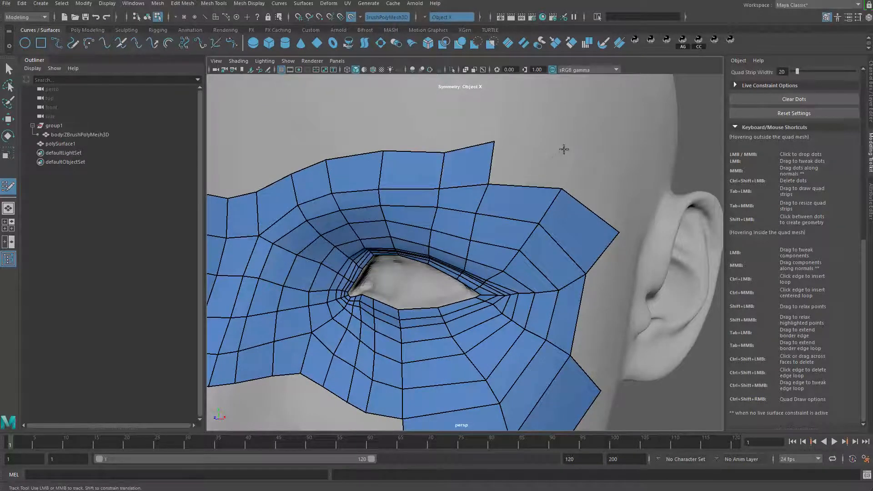
Step: Fill a quad beside the outer eye ring and extend the temple above it with two outer quads
middle_click_drag(563, 149, 482, 72, "alt")
left_click(517, 242, "shift")
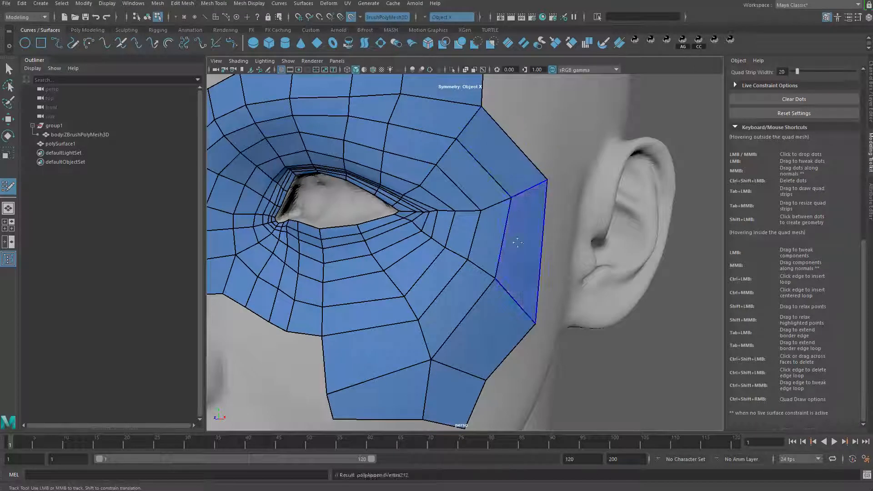
left_click_drag(518, 242, 528, 194, "alt")
left_click(555, 221)
left_click(505, 203, "shift")
left_click(570, 277)
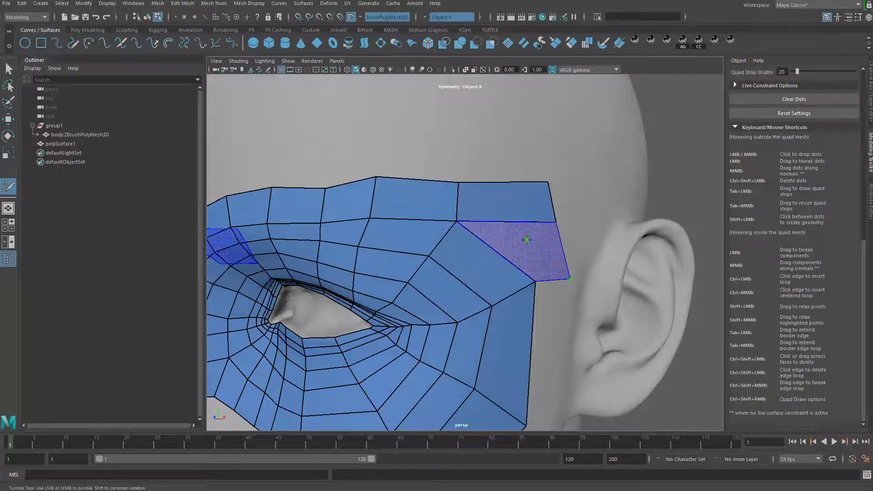
left_click(526, 240, "shift")
mouse_move(535, 281)
left_mouse_down()
mouse_move(529, 288)
mouse_move(540, 268)
left_mouse_up()
right_click_drag(541, 268, 468, 232, "alt")
middle_click_drag(468, 232, 477, 197, "alt")
left_click_drag(477, 197, 523, 250, "alt")
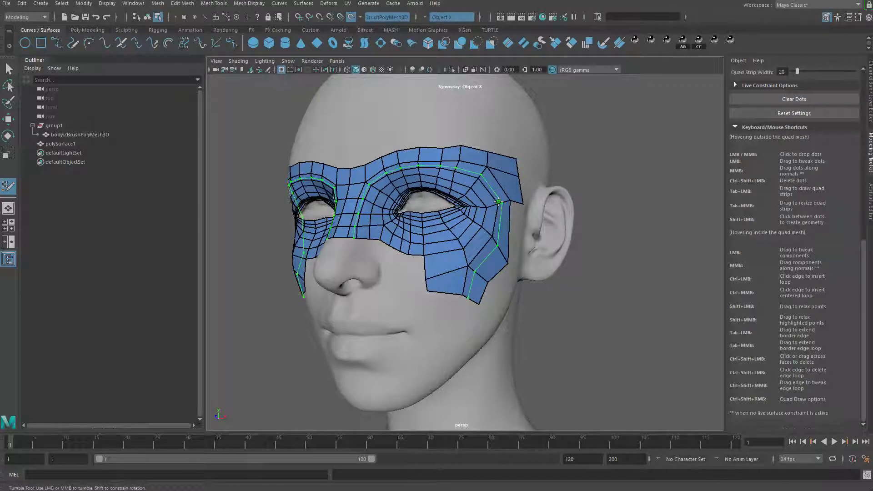
Step: Delete the distorted temple quads and rebuild the area as rows running from the outer brow to the temple edge
scroll(502, 207, "up", 3)
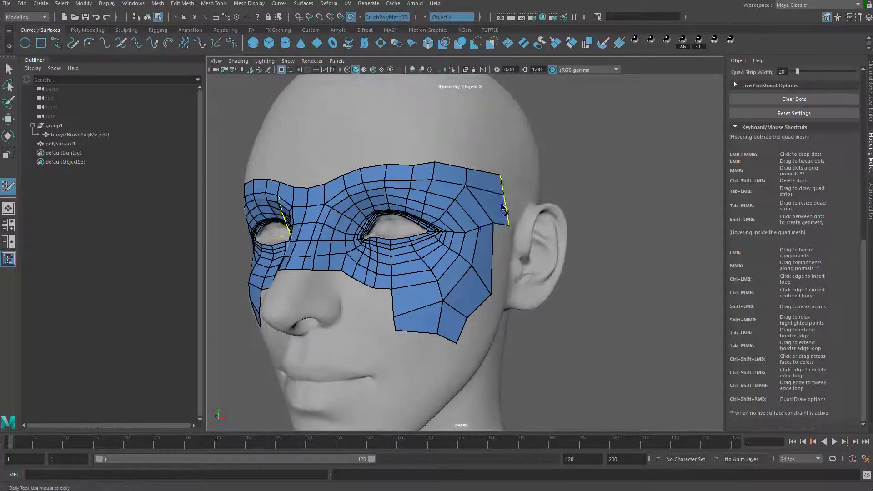
mouse_move(501, 207)
left_mouse_down("ctrl+shift")
mouse_move(482, 182)
mouse_move(471, 194)
left_mouse_up("ctrl+shift")
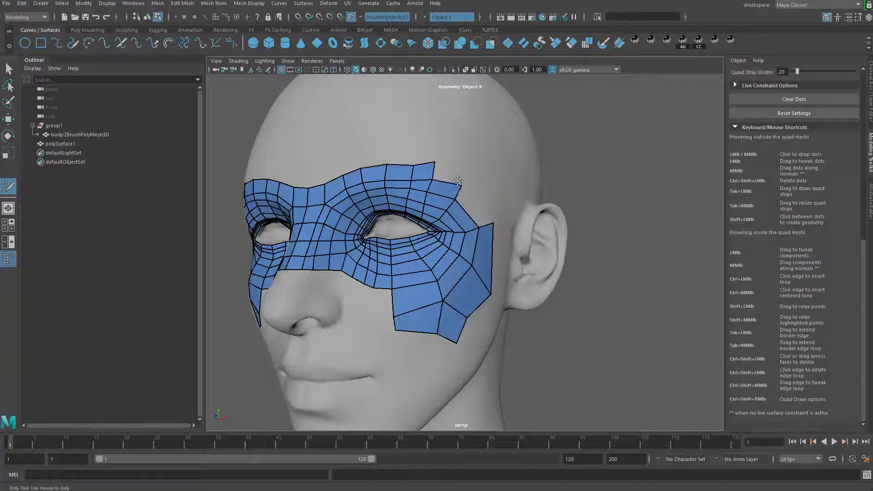
left_click(450, 165, "shift")
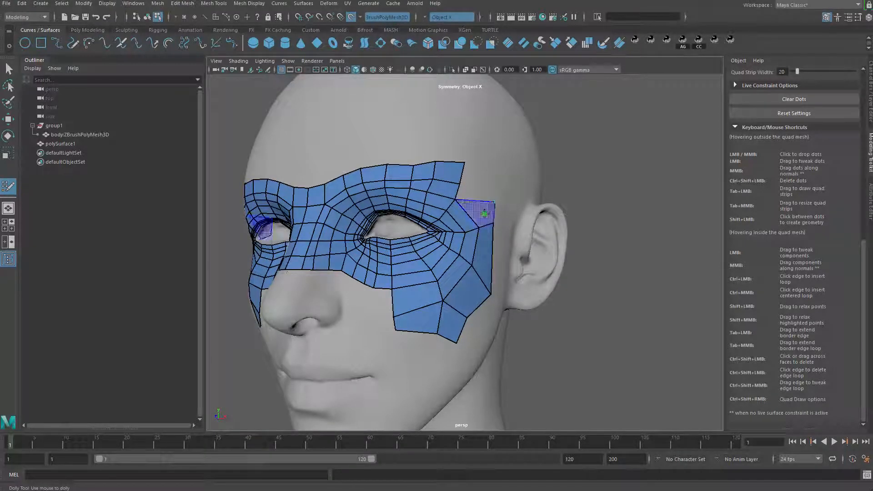
left_click(494, 187)
left_click(488, 183, "shift")
left_click(485, 171, "shift")
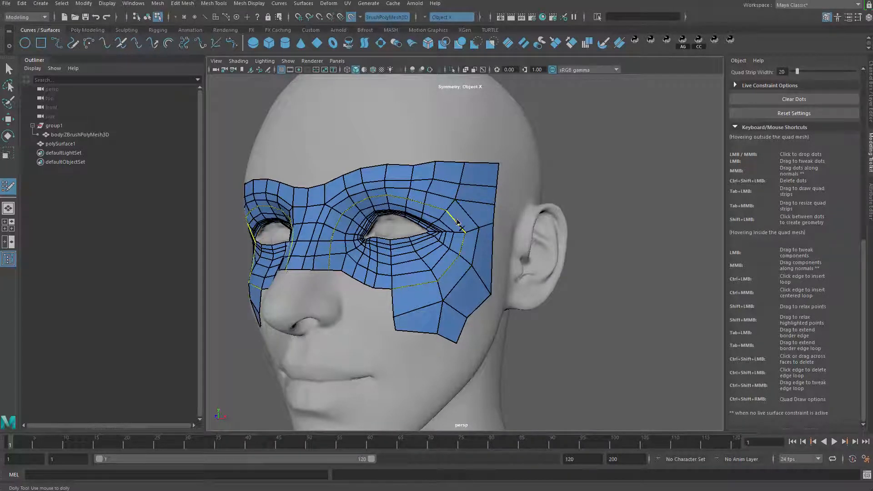
Step: Reposition the lower cheek and outer temple points to straighten the patch's outer border
left_click_drag(493, 234, 472, 245, "alt")
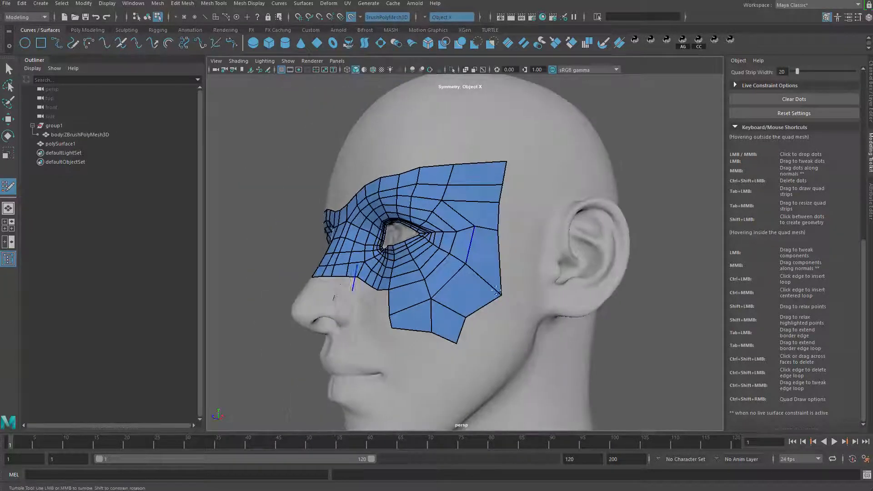
left_click_drag(456, 343, 481, 304)
left_click_drag(432, 333, 506, 195)
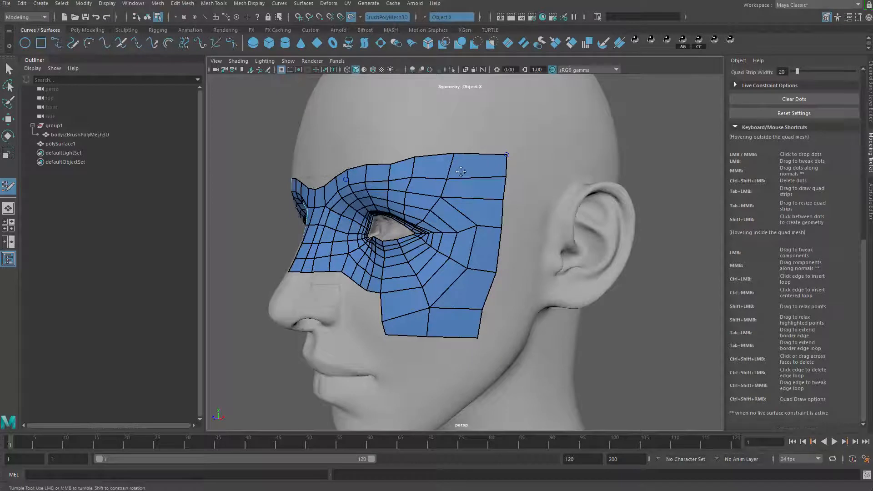
mouse_move(512, 143)
left_mouse_down("alt")
mouse_move(389, 168)
mouse_move(445, 159)
left_mouse_up("alt")
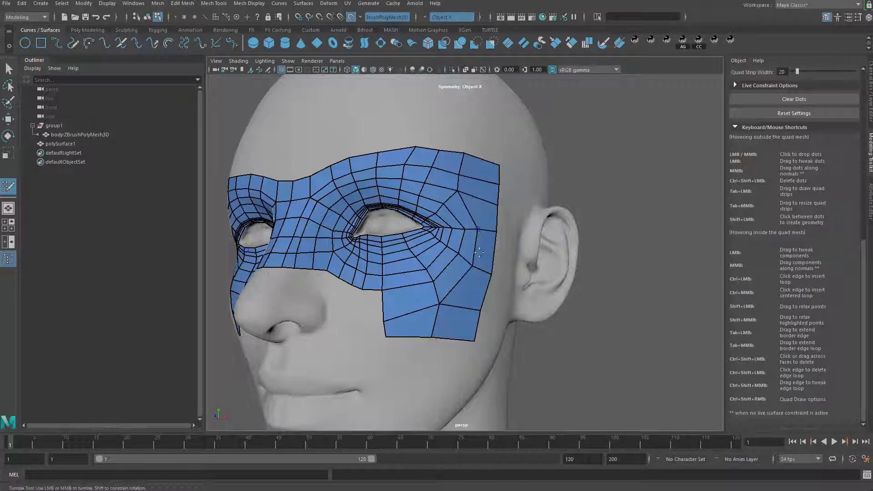
Step: Delete the outer temple and cheek quads, straighten the cheek strip's outer edge and rebuild three quads up to the outer eye corner
right_click_drag(455, 282, 576, 477, "alt")
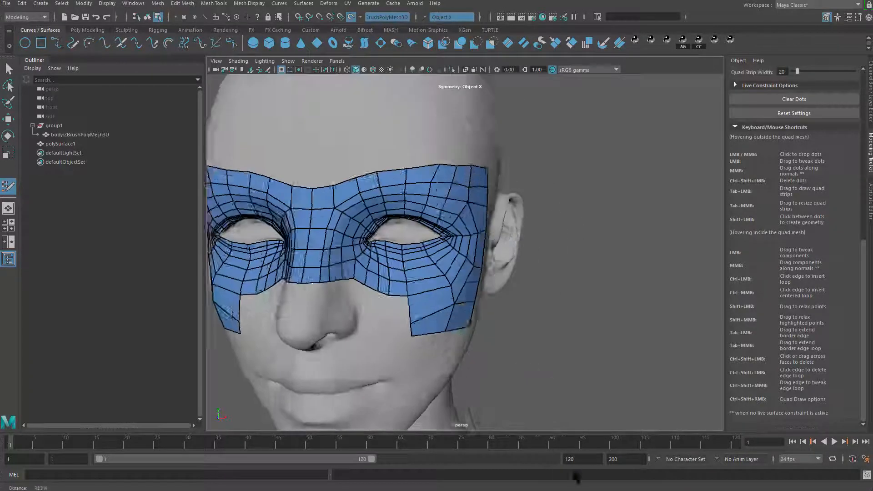
left_click_drag(465, 218, 406, 240, "alt")
mouse_move(439, 204)
left_mouse_down("alt")
mouse_move(377, 236)
mouse_move(461, 304)
mouse_move(477, 277)
mouse_move(478, 172)
mouse_move(441, 182)
mouse_move(448, 216)
left_mouse_up("alt")
scroll(448, 217, "up", 3)
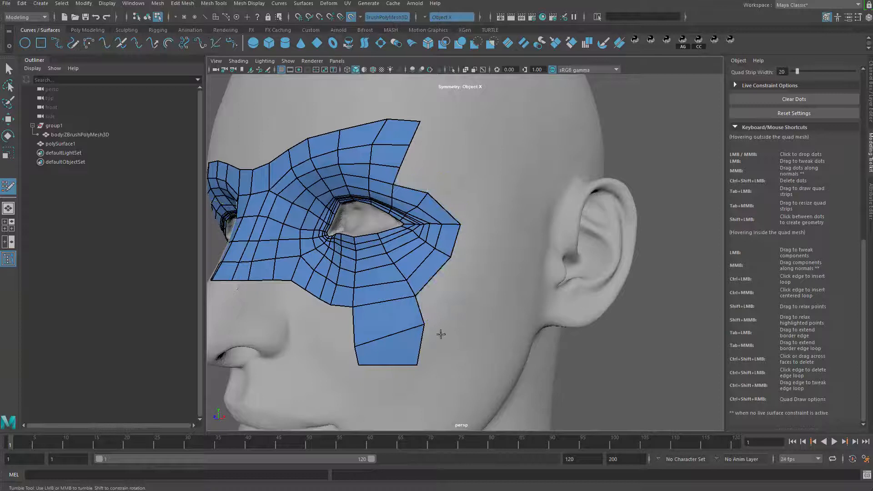
left_click_drag(424, 325, 417, 333)
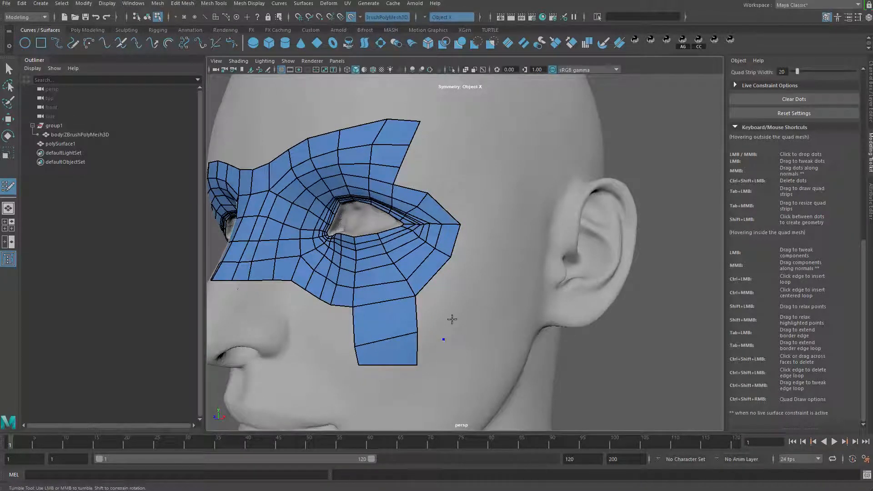
left_click(434, 320, "shift")
left_click(452, 284, "shift")
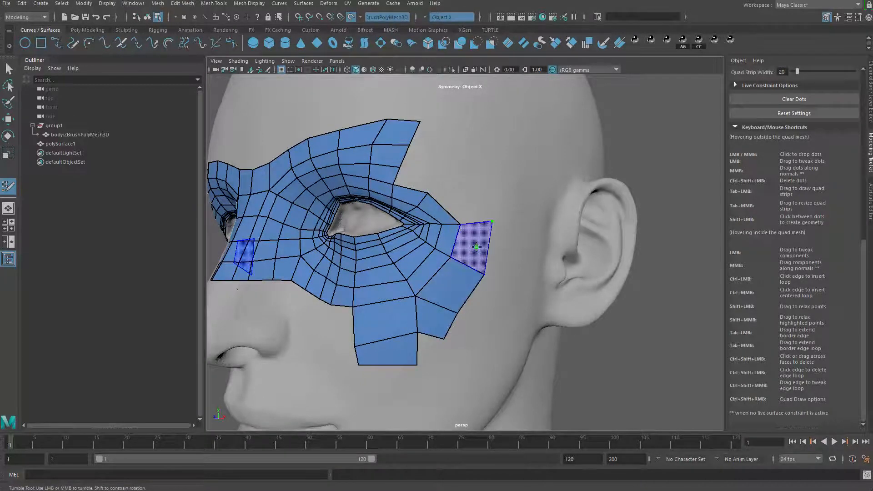
left_click(476, 247, "shift")
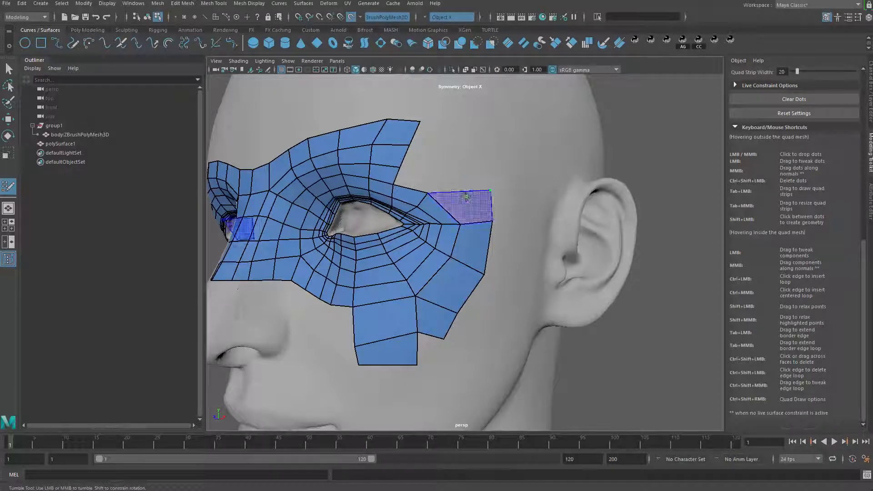
Step: Fill the temple with rows of quads from above the outer eye corner up to the top brow row
left_click(466, 197, "shift")
left_click(473, 179, "shift")
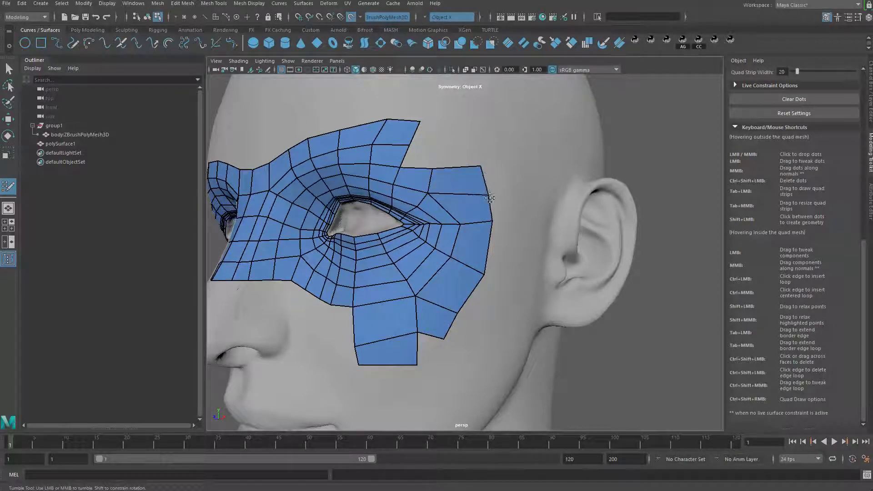
left_click(434, 133, "shift")
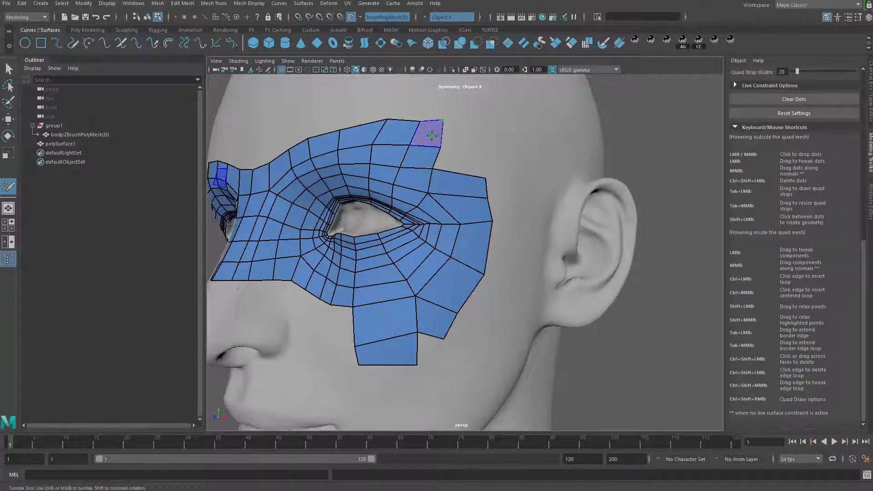
left_click(494, 128)
left_click(475, 145, "shift")
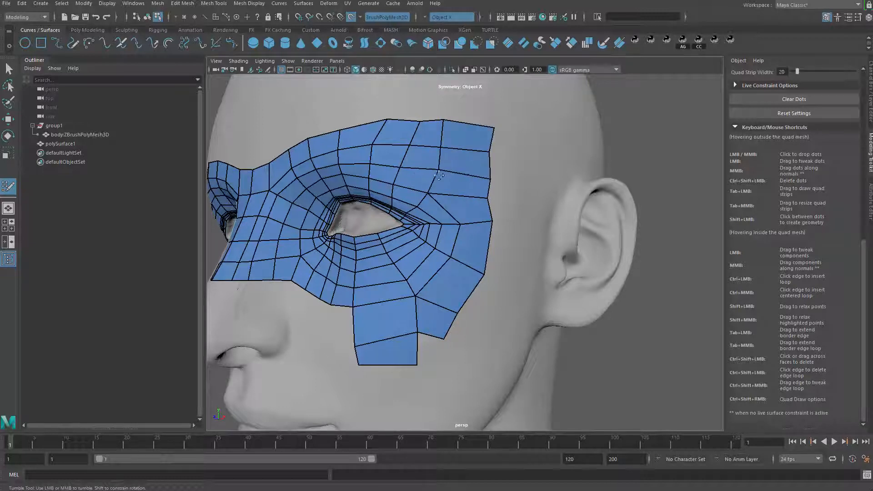
Step: Relax the points around the temple and outer eye, and move the outer cheek quad's lower corner outward
mouse_move(408, 166)
left_mouse_down("shift")
mouse_move(449, 136)
mouse_move(415, 150)
mouse_move(450, 207)
mouse_move(443, 238)
left_mouse_up("shift")
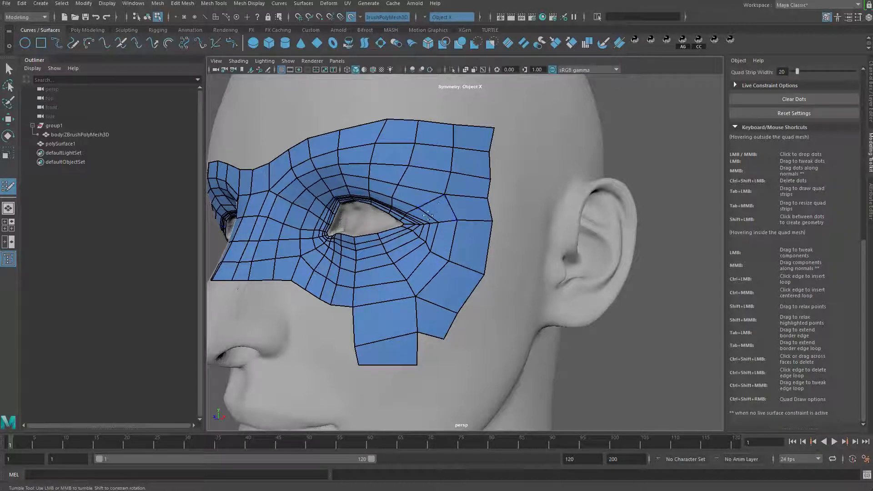
scroll(427, 186, "up", 5)
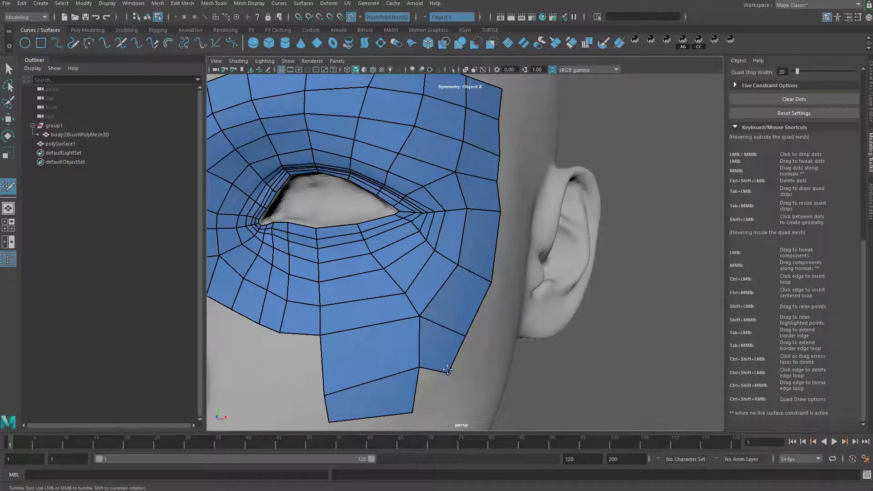
left_click_drag(447, 369, 464, 363)
scroll(444, 351, "down", 5)
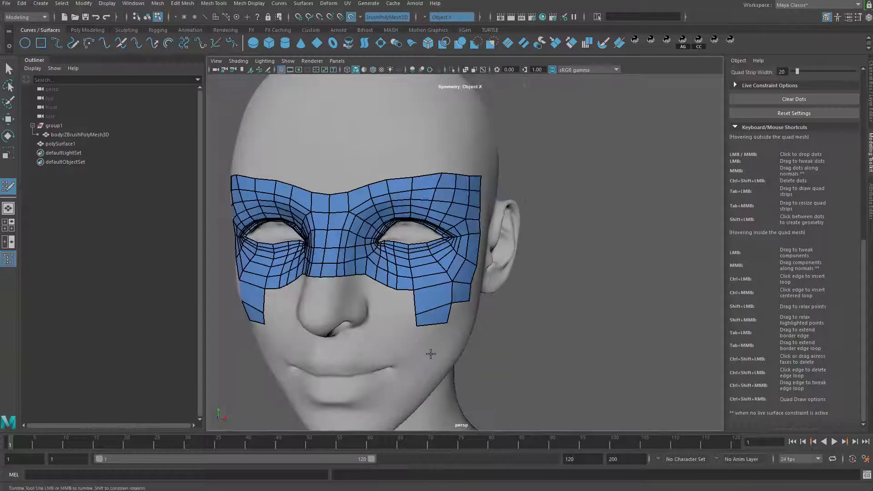
Step: Delete the lowest quad of the cheek strip so its lower border lines up with the outer cheek quad
scroll(428, 350, "up", 1)
left_click_drag(407, 323, 395, 323)
scroll(410, 322, "up", 1)
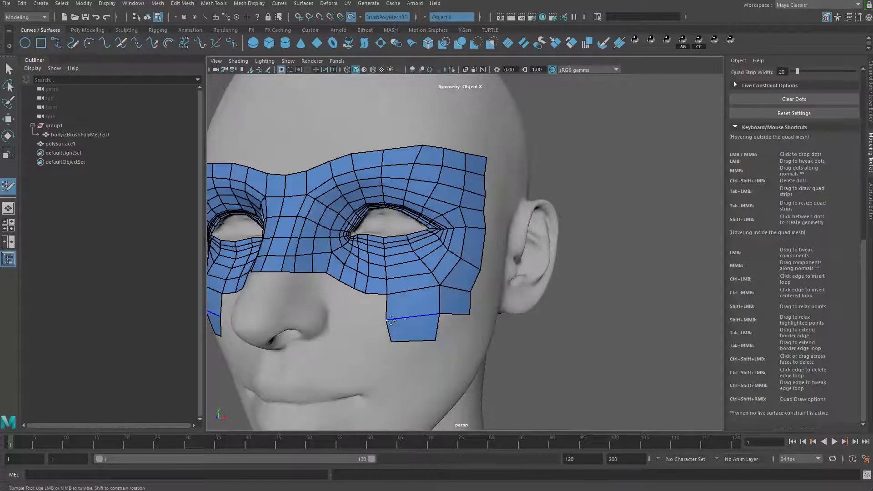
left_click(405, 326, "ctrl+shift")
Step: Add a row of quads along the lower border of the nose bridge, reaching the side of the nose
middle_click_drag(313, 319, 414, 306, "alt")
right_click_drag(414, 305, 438, 303, "alt")
left_click_drag(439, 303, 416, 290, "alt")
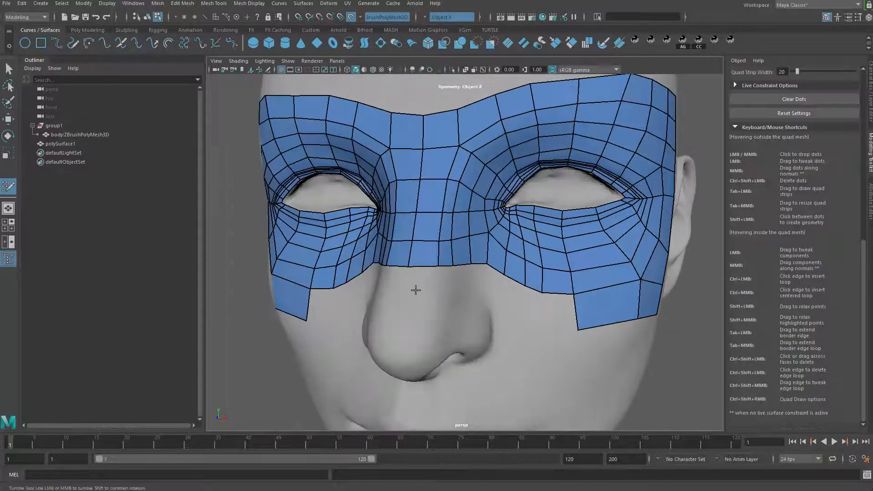
left_click(434, 287)
left_click(424, 277, "shift")
left_click(456, 286)
left_click(445, 277, "shift")
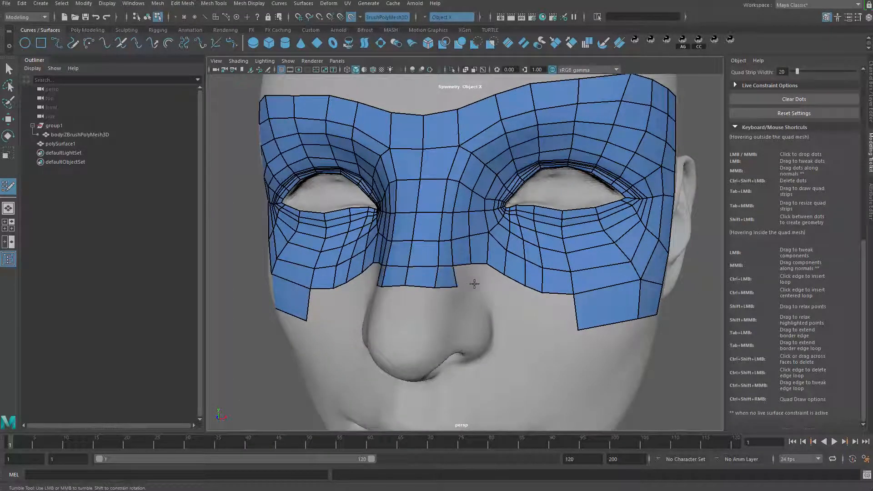
left_click(474, 286)
left_click(481, 277, "shift")
Step: Continue the new row with four quads from the side of the nose under the eye to the outer cheek quads
left_click(500, 298)
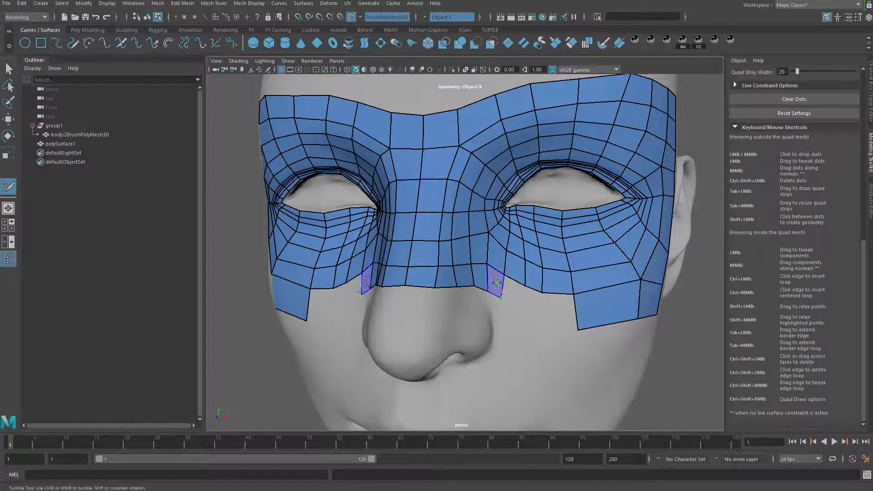
left_click(496, 283, "shift")
left_click(516, 306)
left_click(512, 291, "shift")
left_click(537, 318)
left_click(529, 309, "shift")
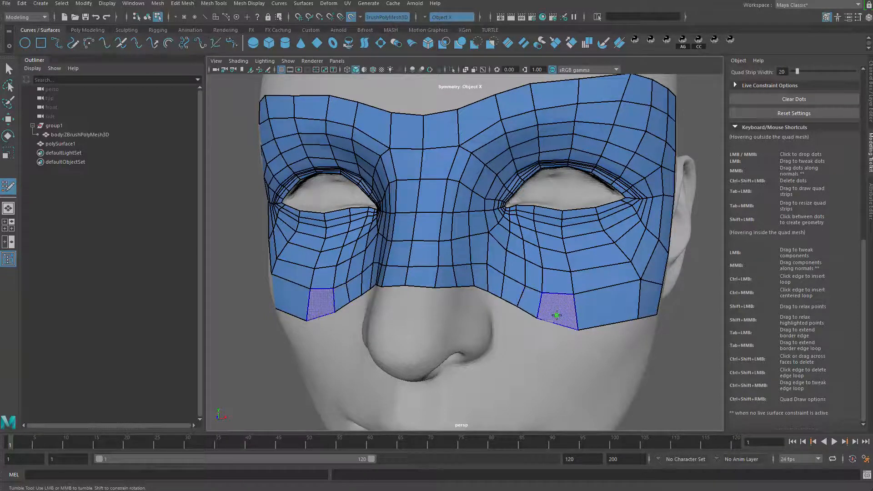
left_click(557, 313, "shift")
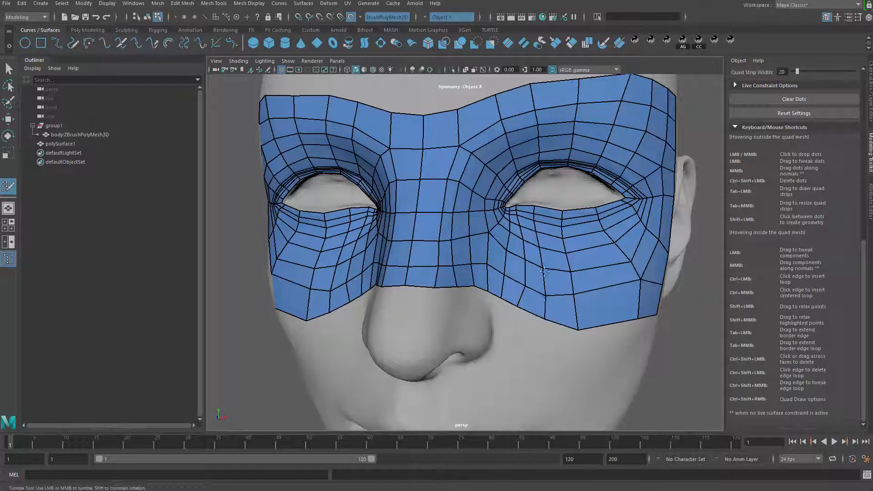
right_click_drag(546, 271, 455, 301, "alt")
left_click_drag(454, 302, 484, 299, "alt")
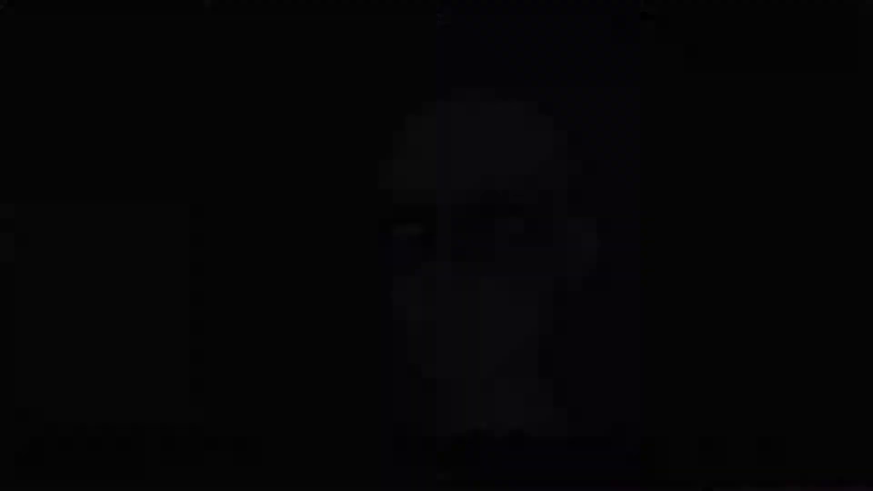